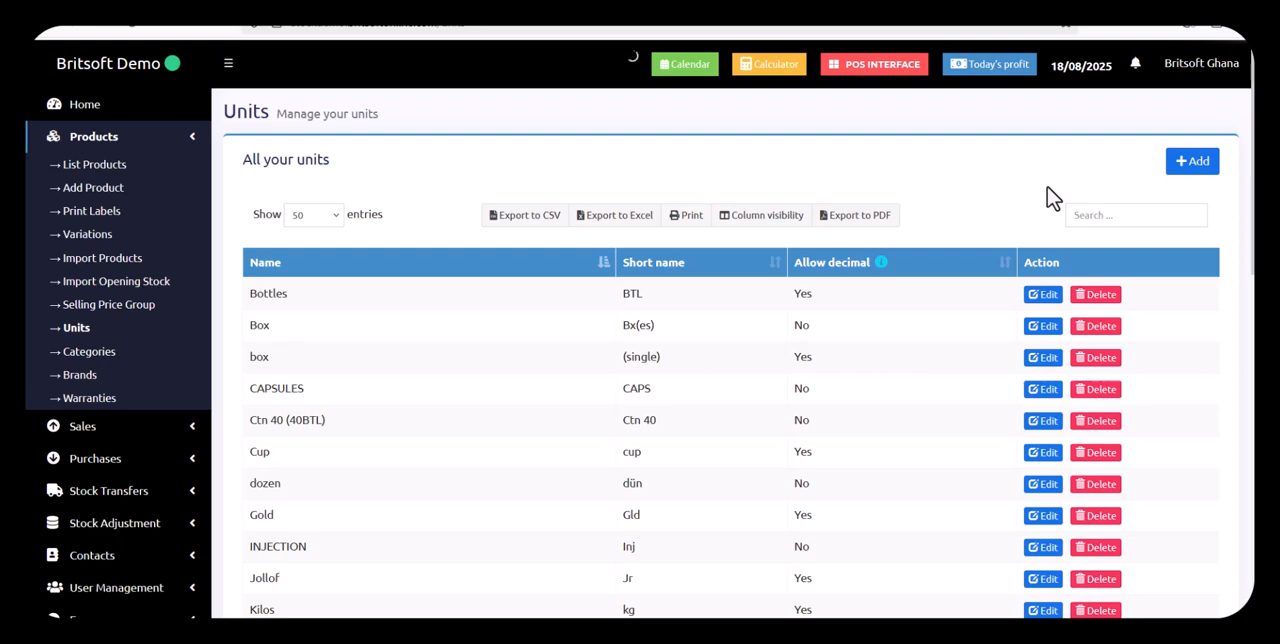
Add a unit named "Vitamilk Champ Small Pack" with short name VCSP and decimals not allowed, and save it
{"action": "left_click", "coordinate": [1193, 165]}
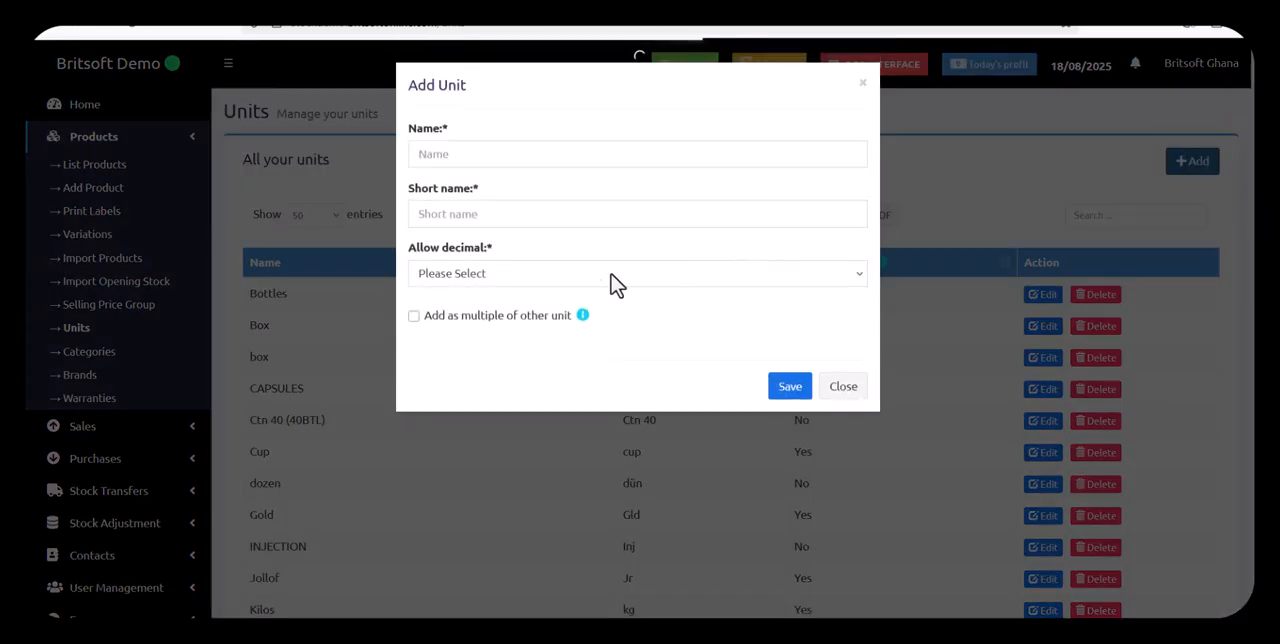
{"action": "left_click", "coordinate": [616, 153]}
{"action": "type", "text": "Vita"}
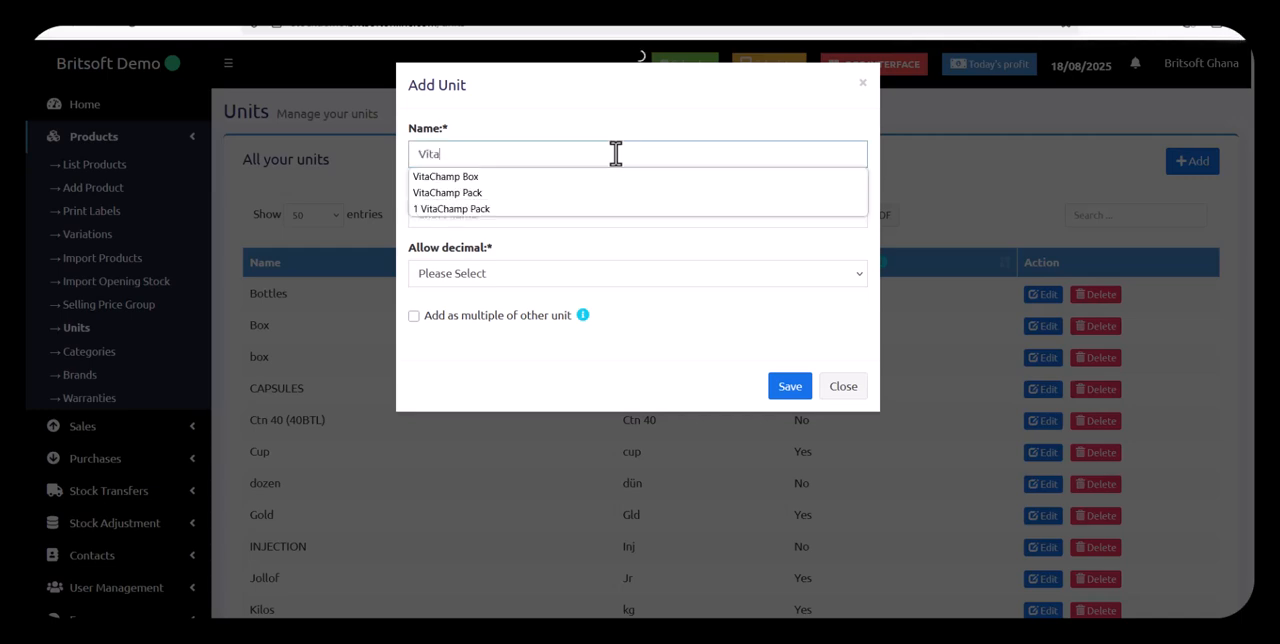
{"action": "type", "text": "milk"}
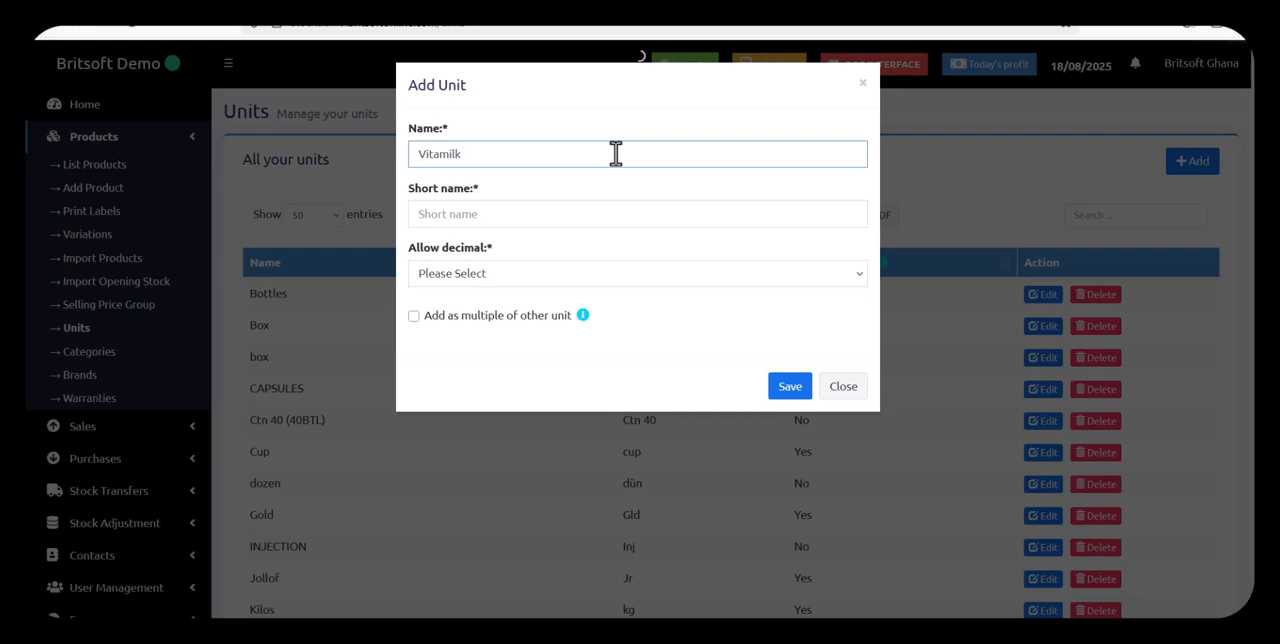
{"action": "type", "text": " Champ Small Pack"}
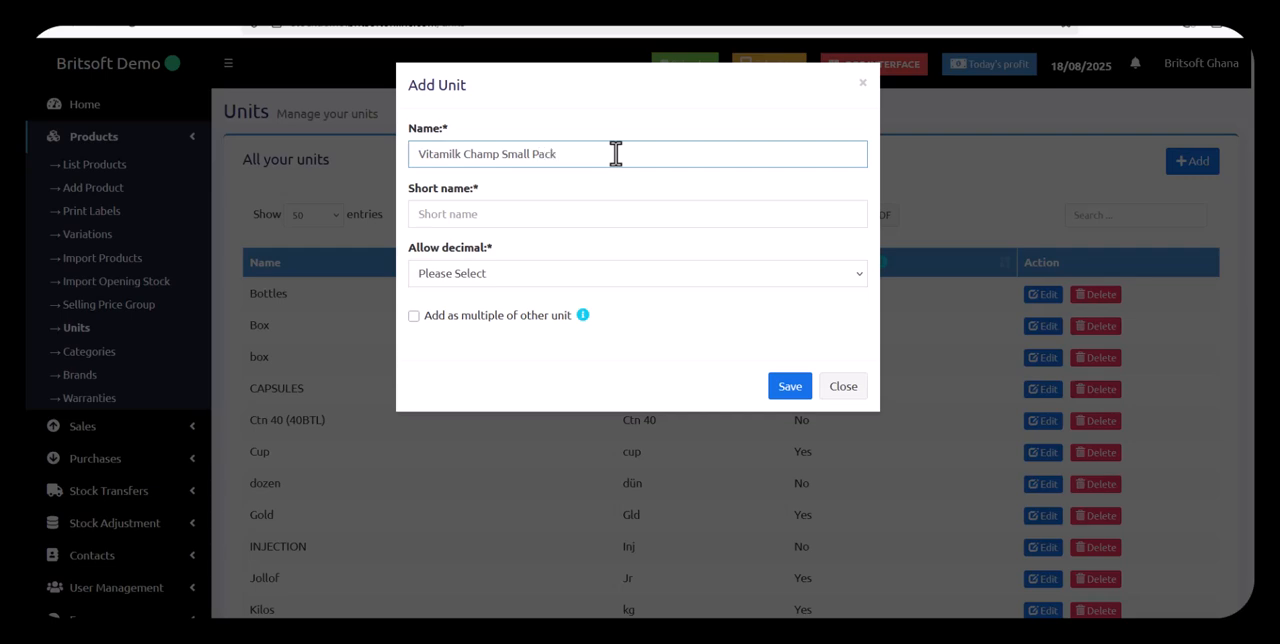
{"action": "left_click", "coordinate": [523, 216]}
{"action": "type", "text": "VCSP"}
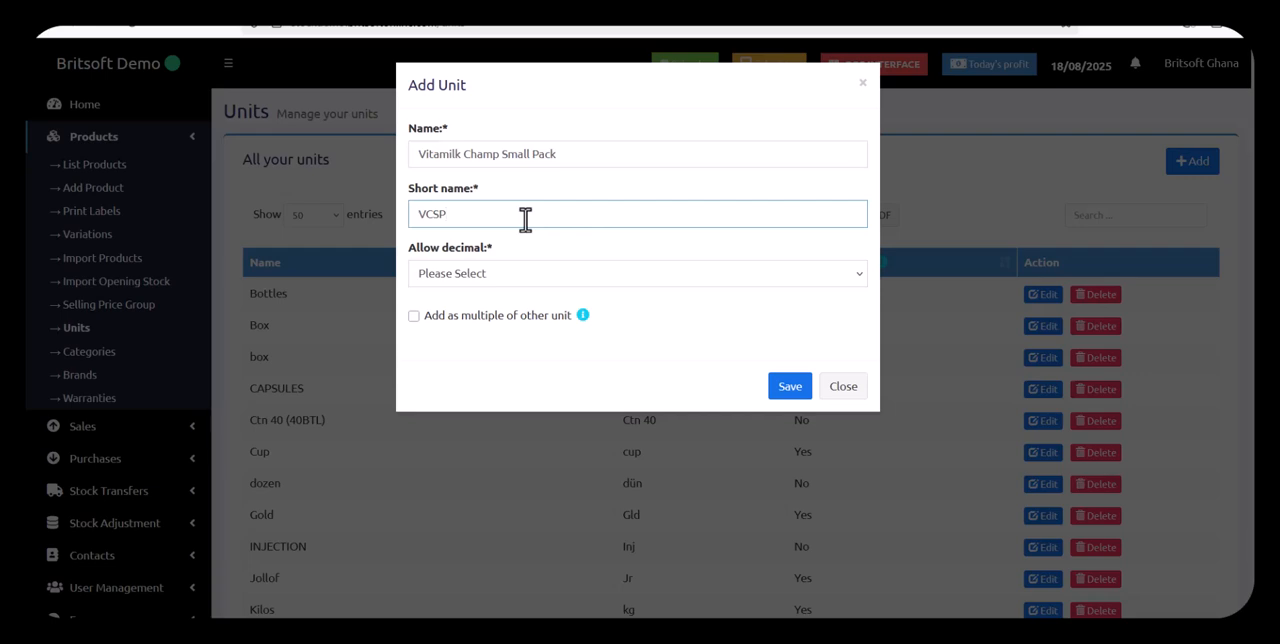
{"action": "left_click", "coordinate": [529, 278]}
{"action": "left_click", "coordinate": [510, 342]}
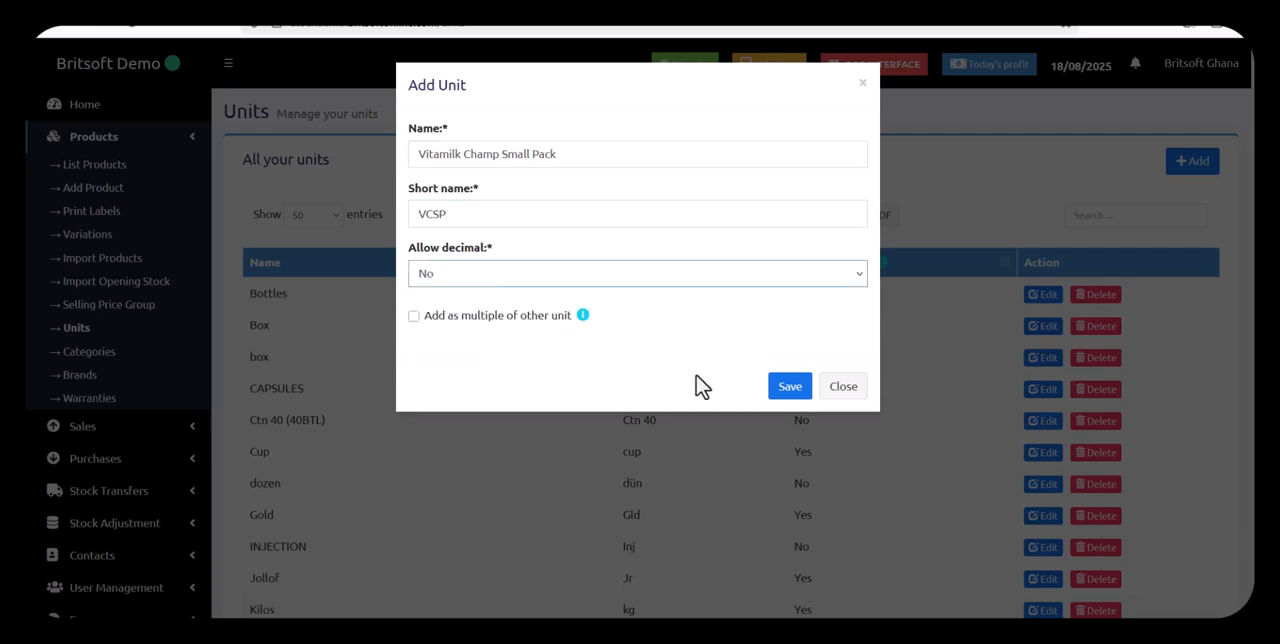
{"action": "left_click", "coordinate": [789, 398]}
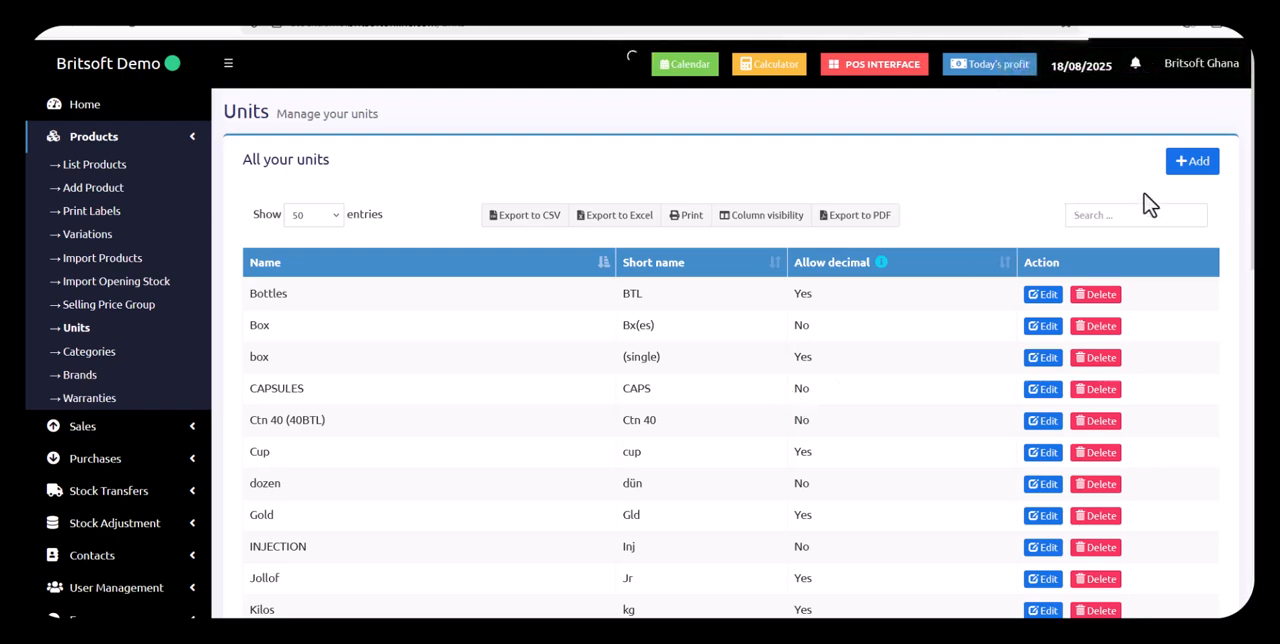
Start another new unit and name it "Vitamilk Champ Small Box"
{"action": "left_click", "coordinate": [1195, 166]}
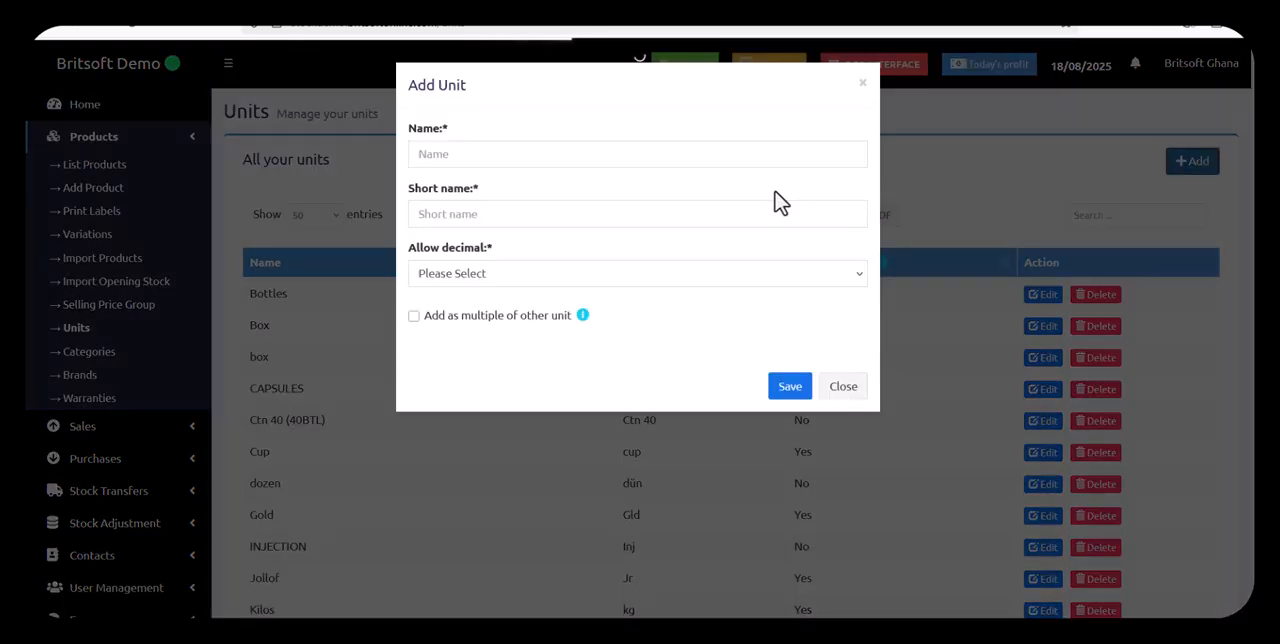
{"action": "left_click", "coordinate": [720, 157]}
{"action": "type", "text": "Vitamilk"}
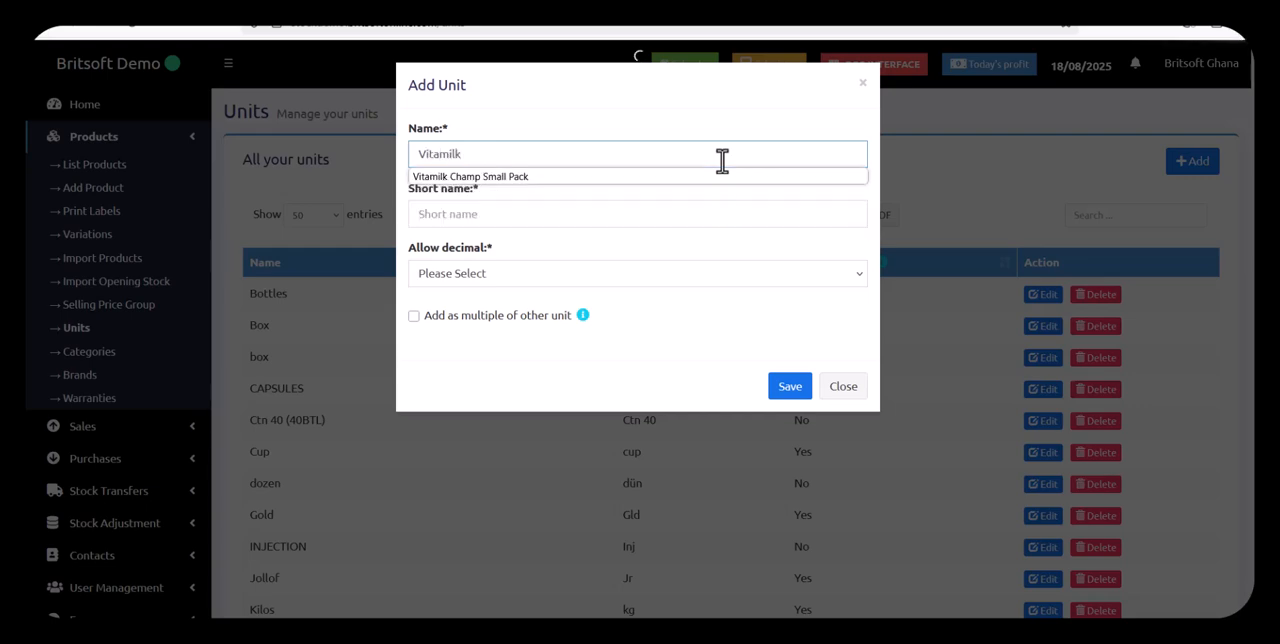
{"action": "key", "text": "Down"}
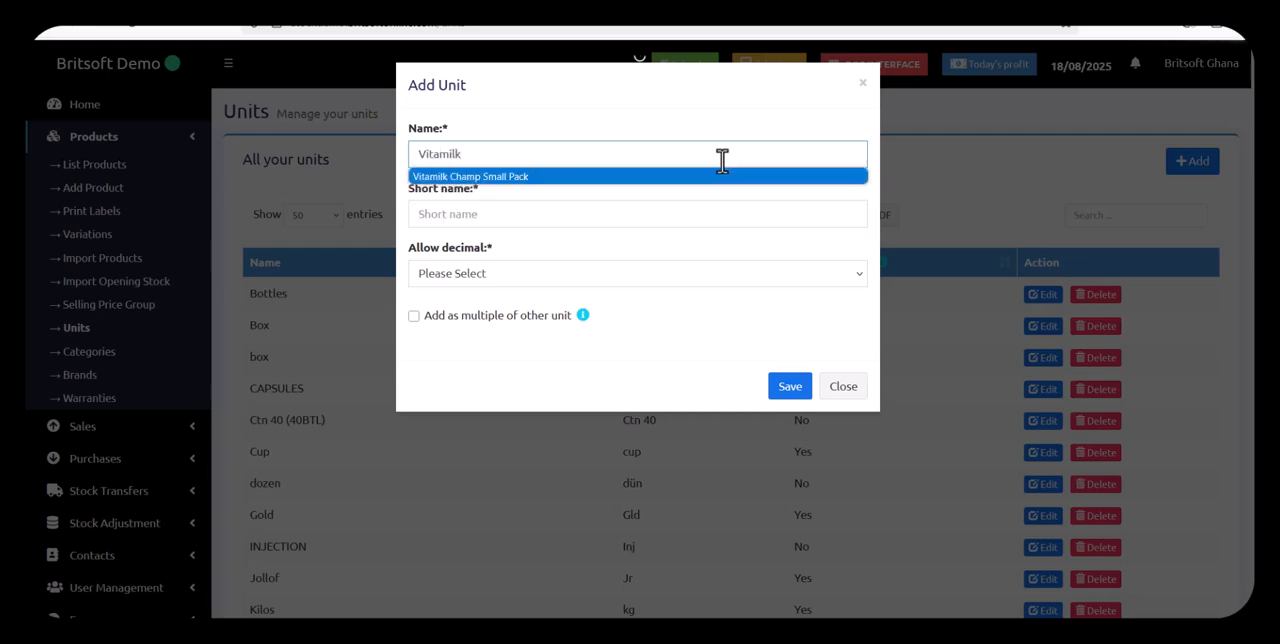
{"action": "key", "text": "Up"}
{"action": "key", "text": "Down"}
{"action": "key", "text": "Up"}
{"action": "type", "text": "Champ SM"}
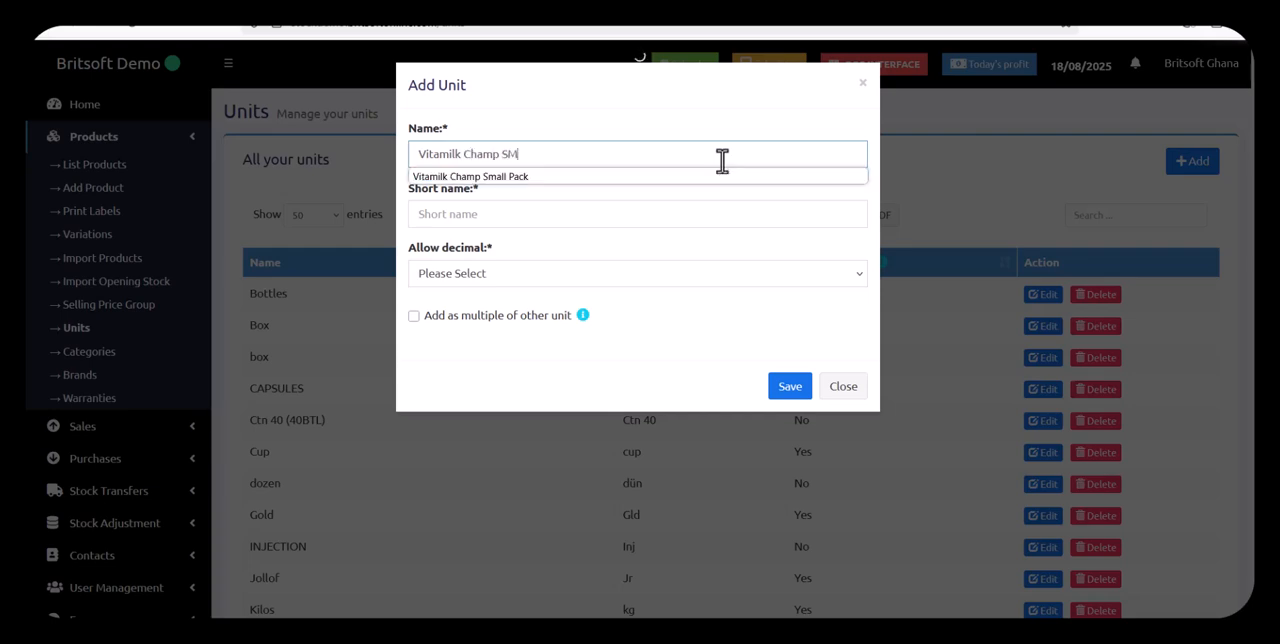
{"action": "type", "text": "all Box"}
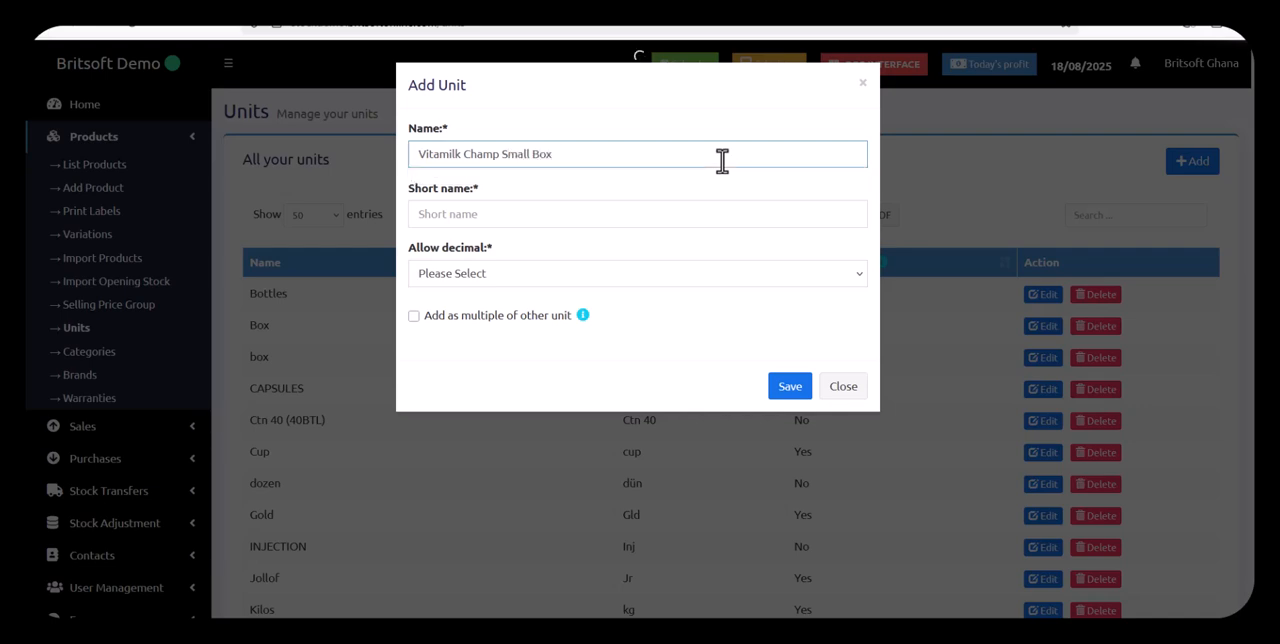
Give the Vitamilk Champ Small Box unit the short name VCSB and disallow decimals
{"action": "left_click", "coordinate": [621, 216]}
{"action": "type", "text": "VCSB"}
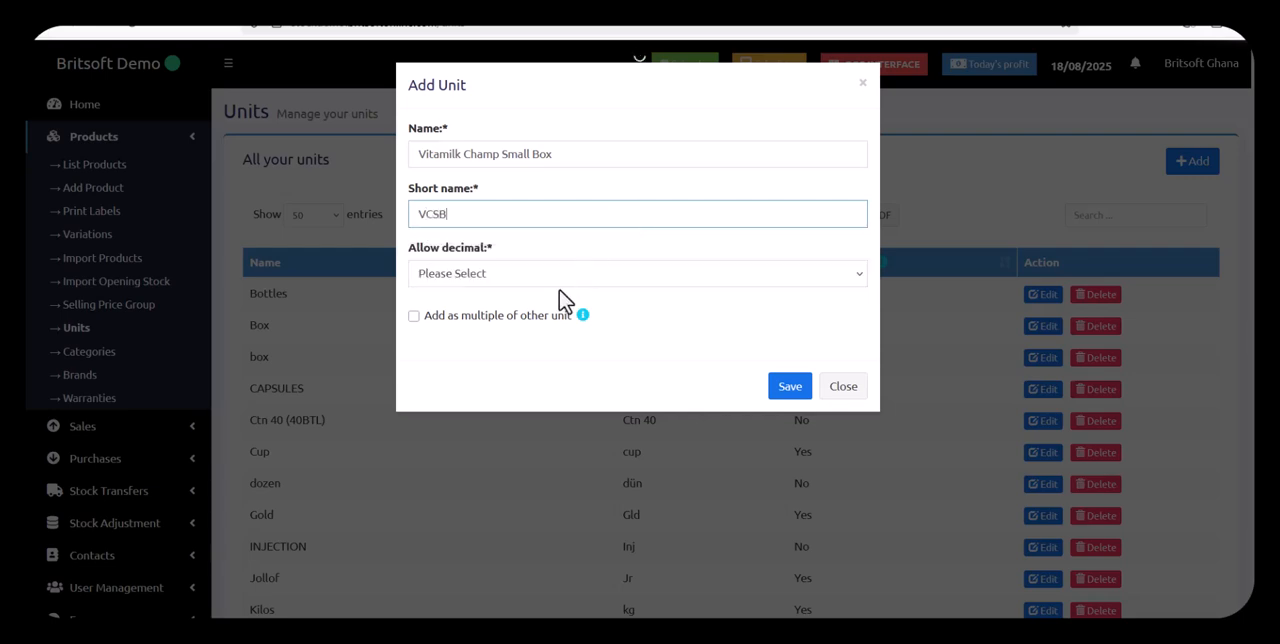
{"action": "left_click", "coordinate": [518, 275]}
{"action": "left_click", "coordinate": [488, 340]}
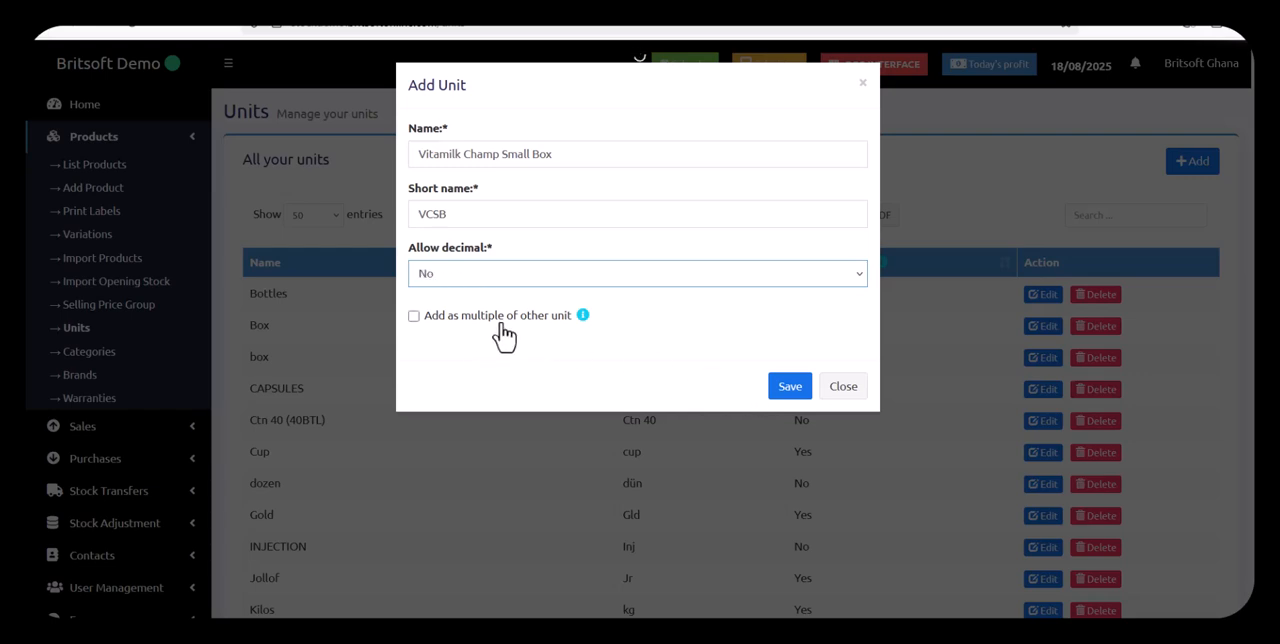
Define the small box unit as a multiple of 6 Vitamilk Champ Small Pack (VCSP) base units and save it
{"action": "left_click", "coordinate": [500, 324]}
{"action": "left_click", "coordinate": [638, 372]}
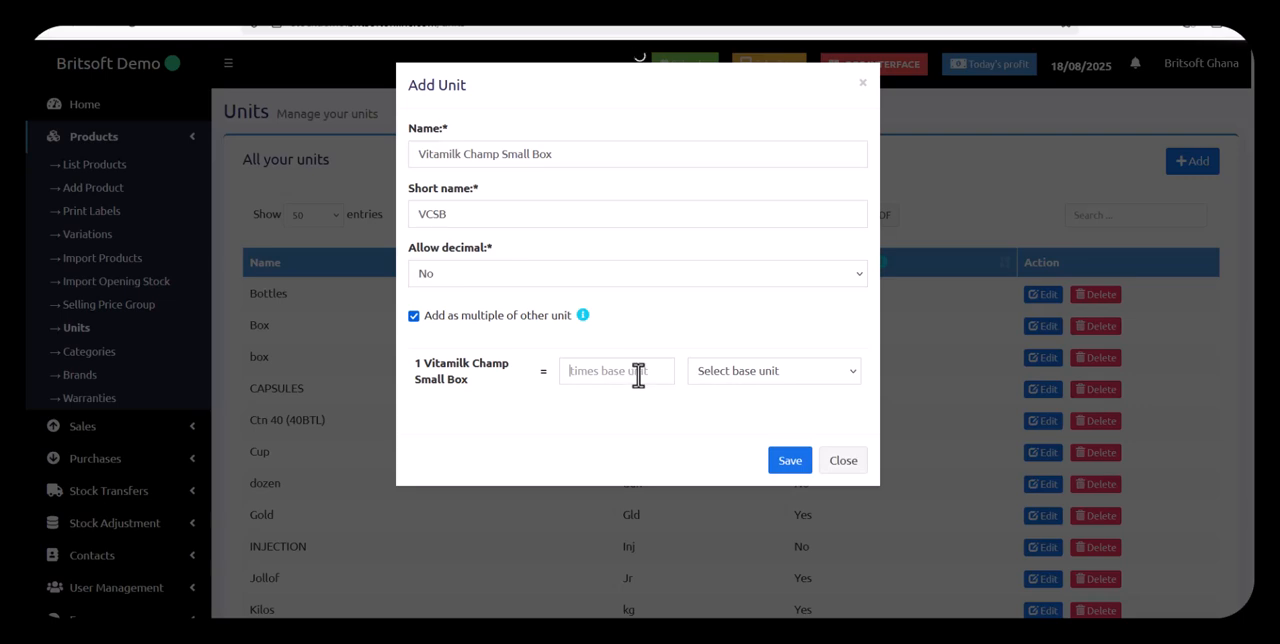
{"action": "left_click", "coordinate": [766, 378]}
{"action": "scroll", "coordinate": [822, 287], "scroll_direction": "down", "scroll_amount": 2}
{"action": "scroll", "coordinate": [822, 287], "scroll_direction": "down", "scroll_amount": 2}
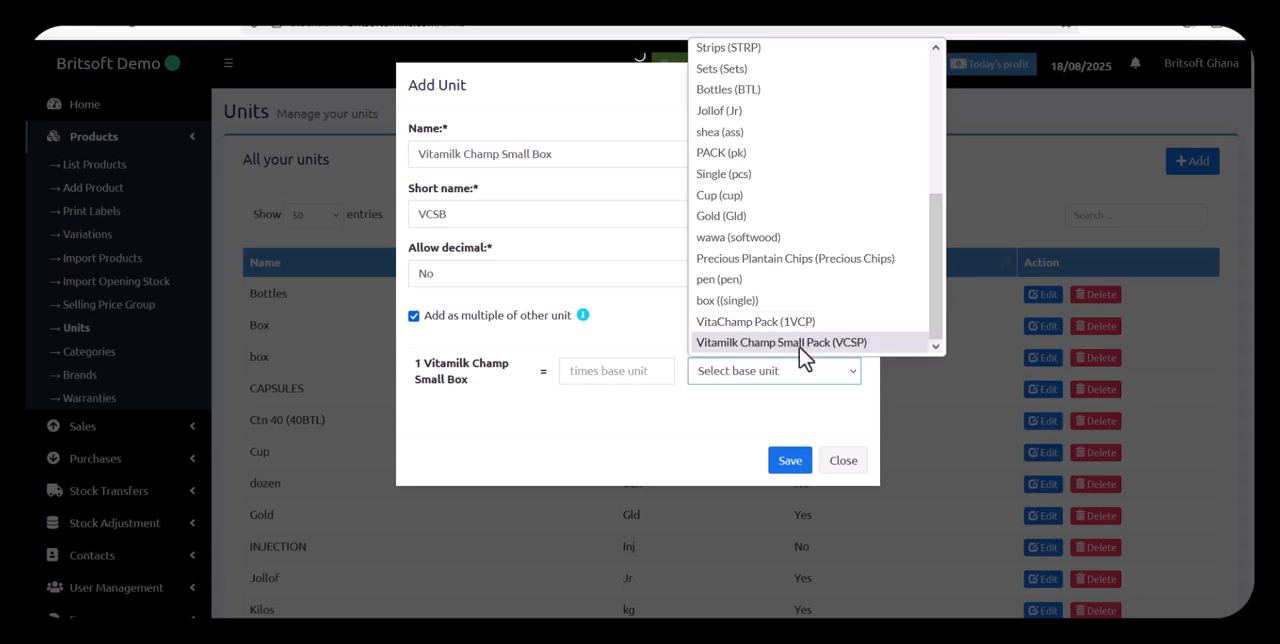
{"action": "left_click", "coordinate": [800, 345]}
{"action": "left_click", "coordinate": [578, 372]}
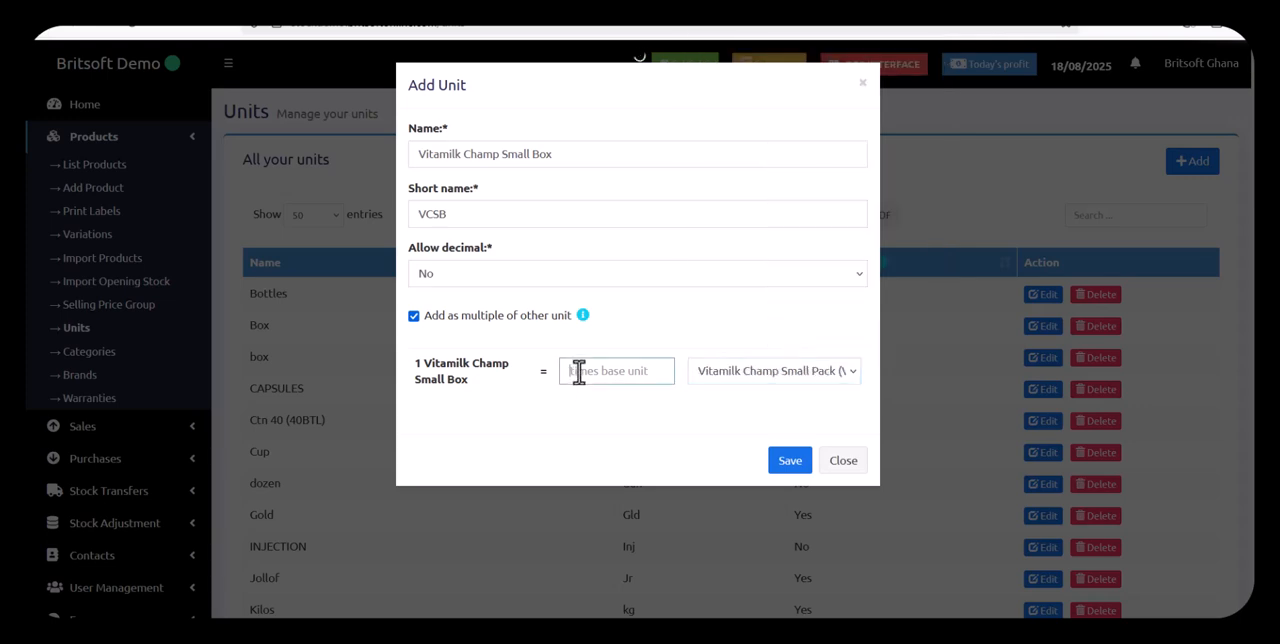
{"action": "type", "text": "6"}
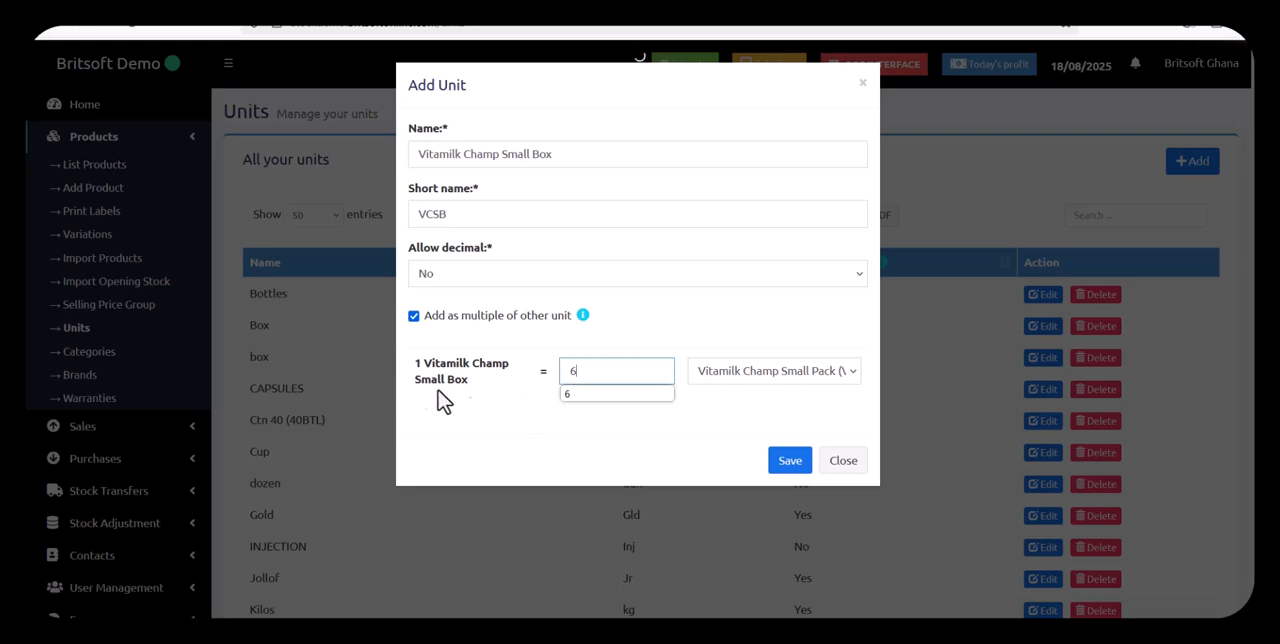
{"action": "left_click", "coordinate": [660, 440]}
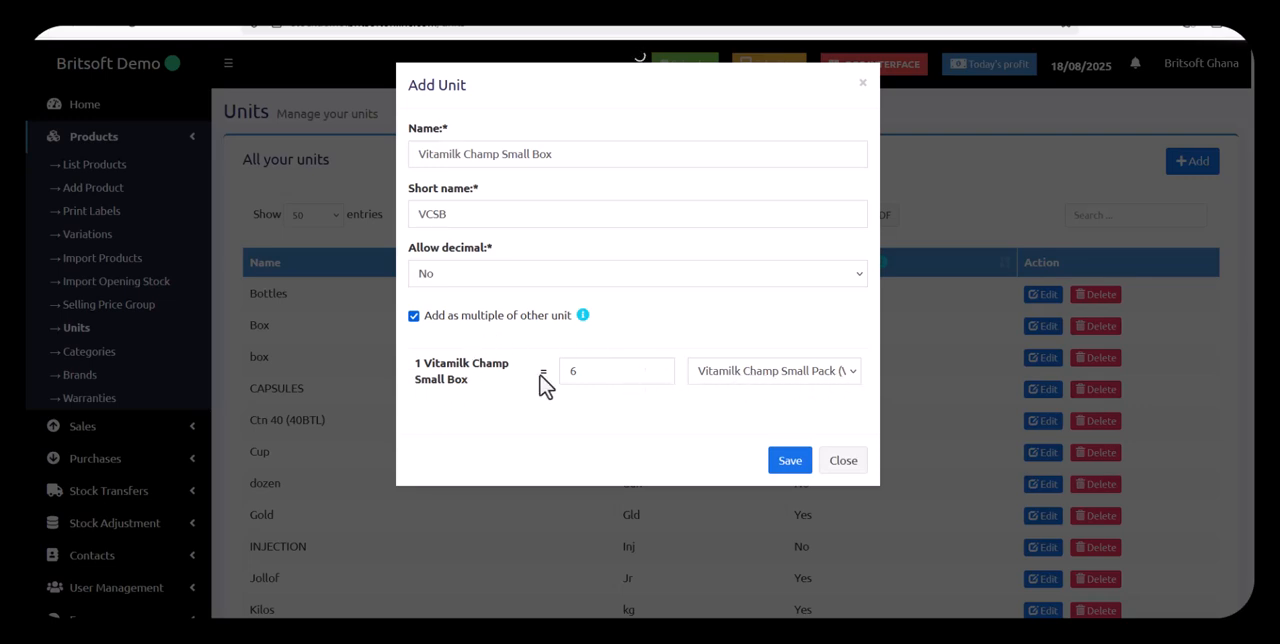
{"action": "left_click", "coordinate": [796, 470]}
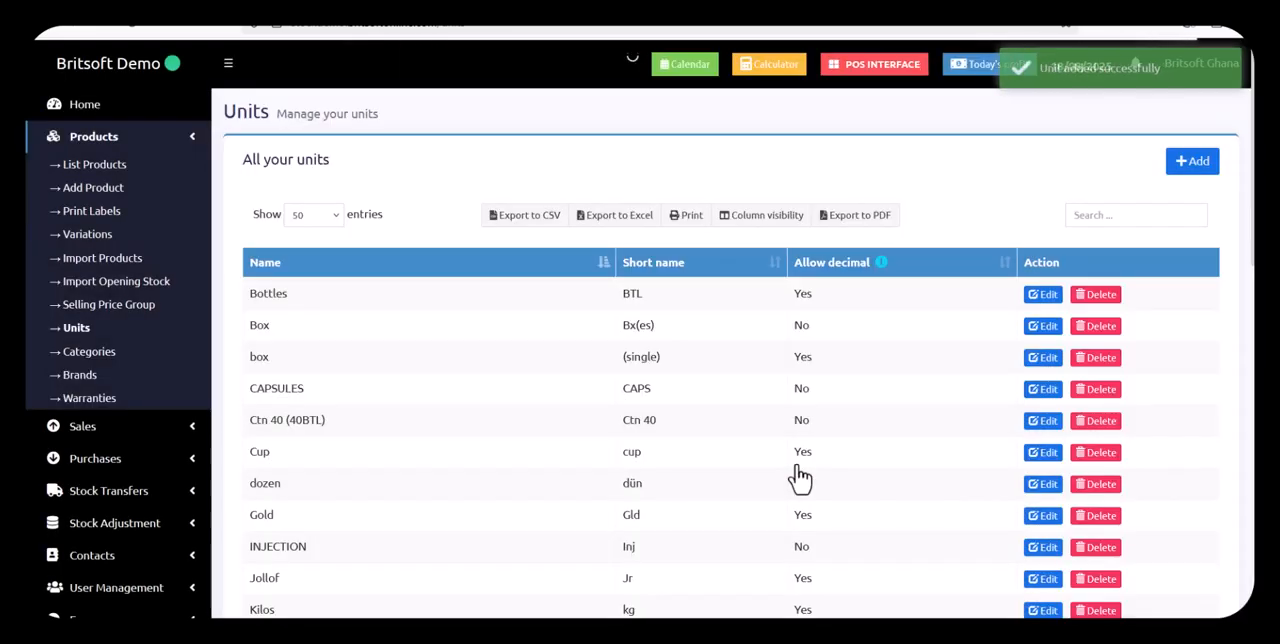
Start a new product and name it "Vitamilk Champ Small"
{"action": "scroll", "coordinate": [846, 444], "scroll_direction": "down", "scroll_amount": 10}
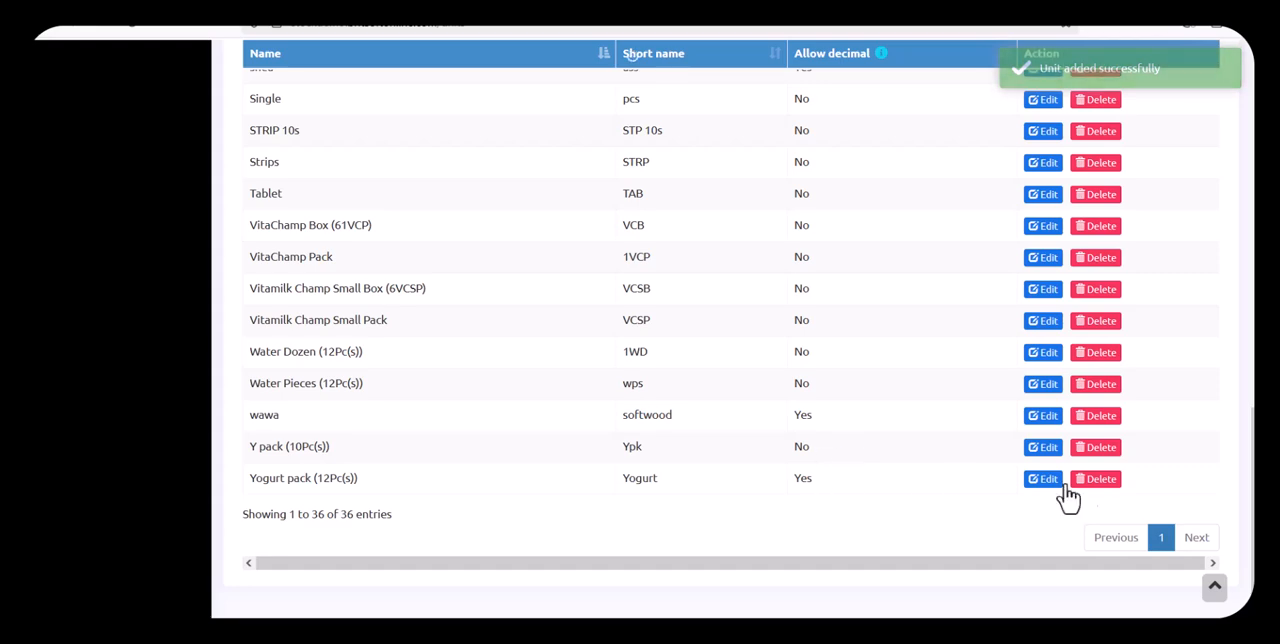
{"action": "scroll", "coordinate": [880, 440], "scroll_direction": "up", "scroll_amount": 3}
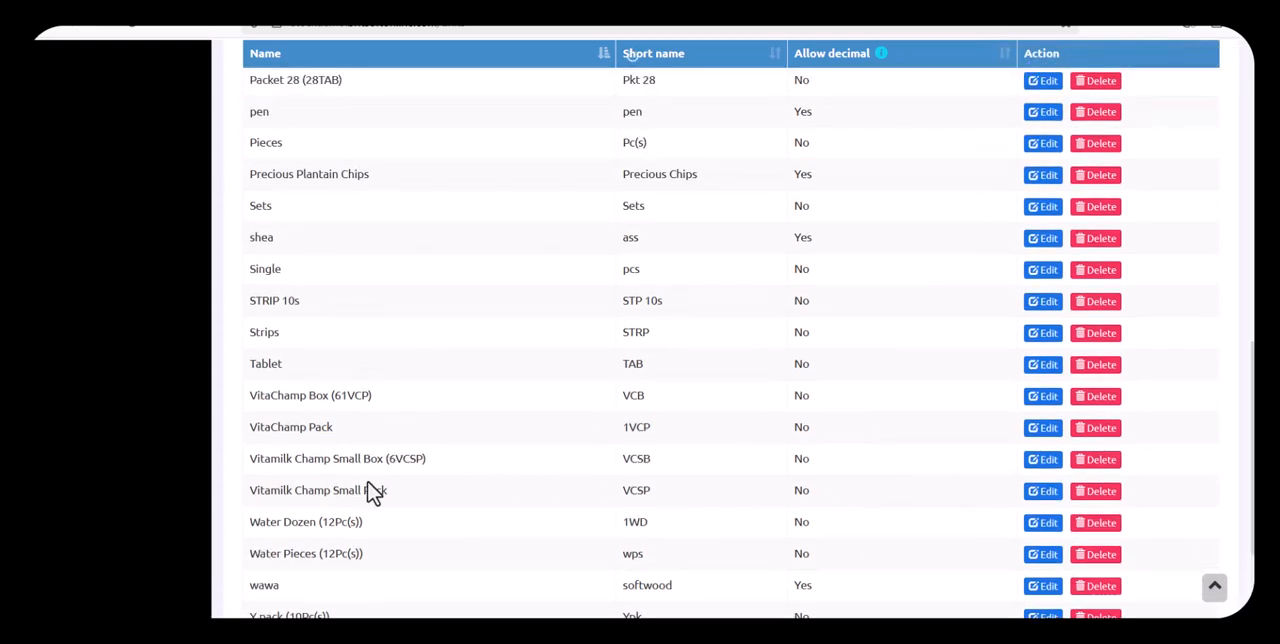
{"action": "scroll", "coordinate": [380, 480], "scroll_direction": "up", "scroll_amount": 10}
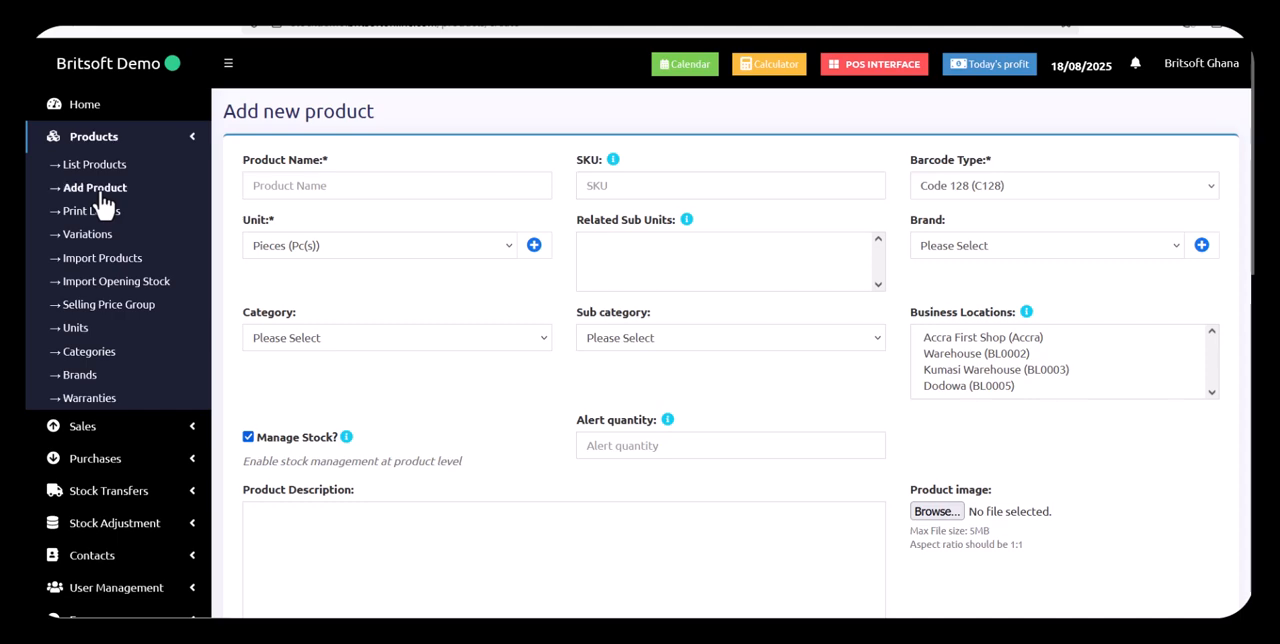
{"action": "left_click", "coordinate": [357, 187]}
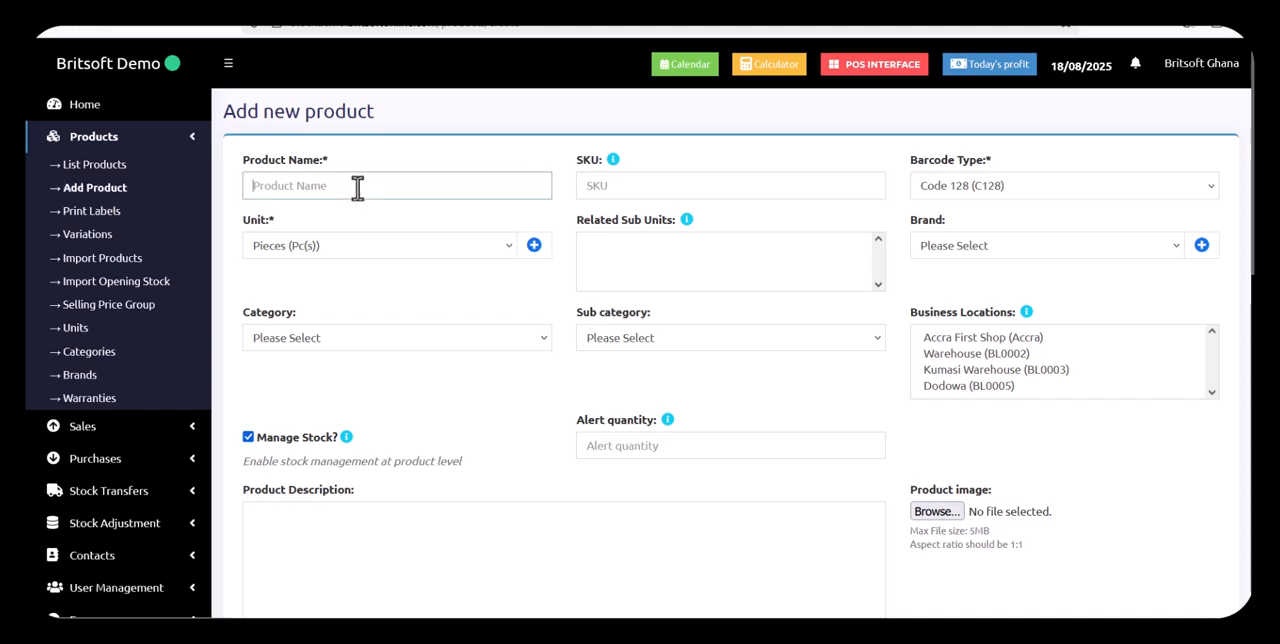
{"action": "type", "text": "V"}
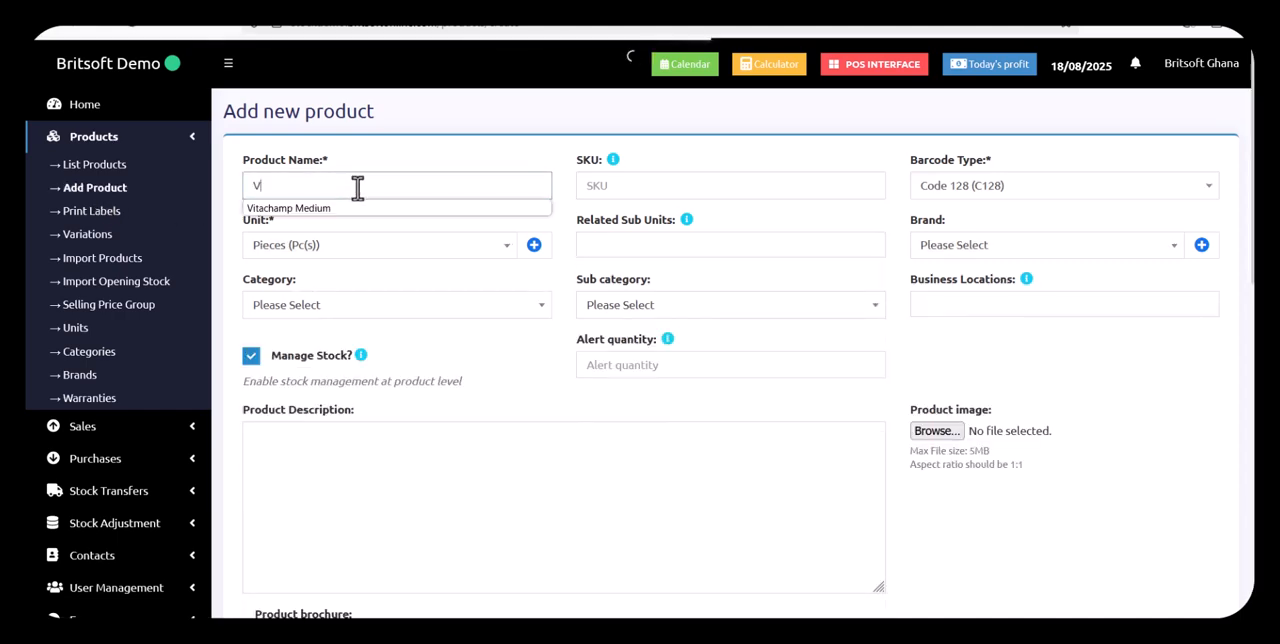
{"action": "type", "text": "ita"}
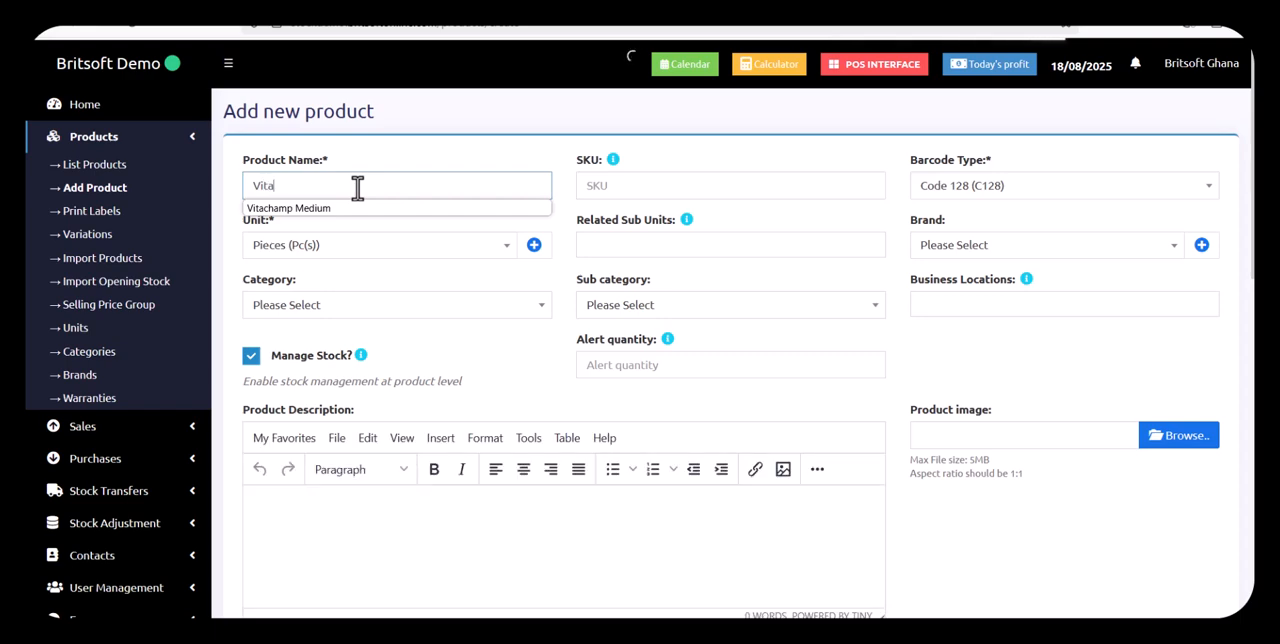
{"action": "type", "text": "milk "}
{"action": "type", "text": "Sam"}
{"action": "type", "text": "mall"}
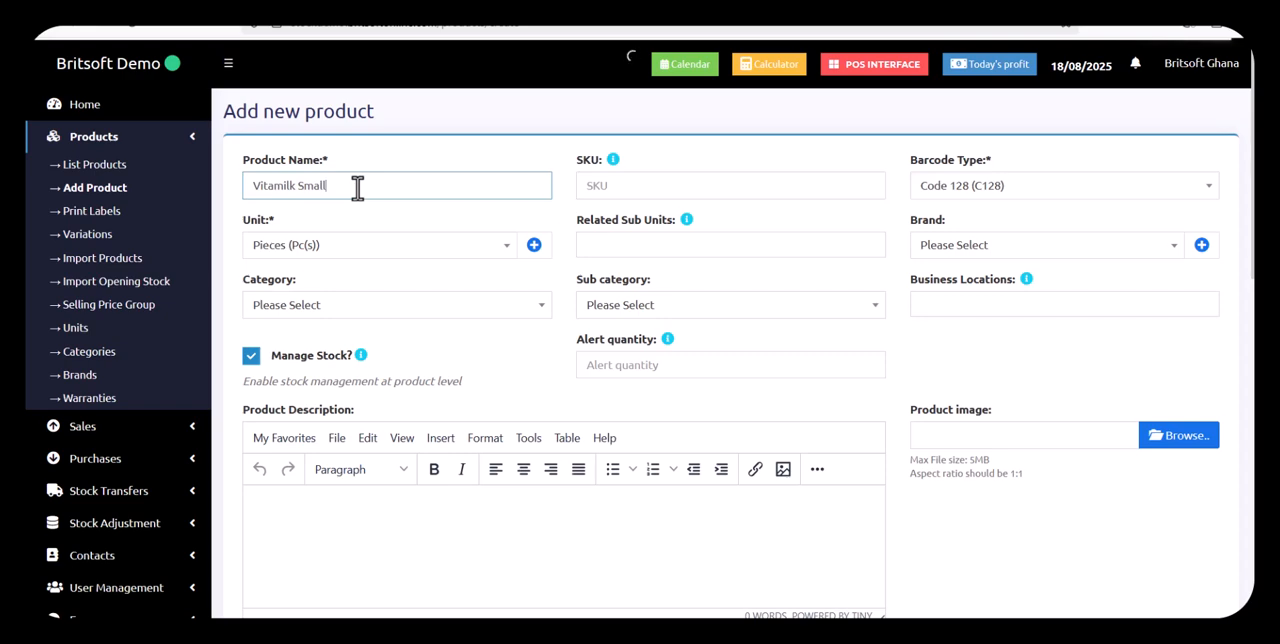
{"action": "type", "text": "Chamm"}
Set the product's SKU to VCS and its unit to Vitamilk Champ Small Pack (VCSP)
{"action": "left_click", "coordinate": [720, 185]}
{"action": "type", "text": "V"}
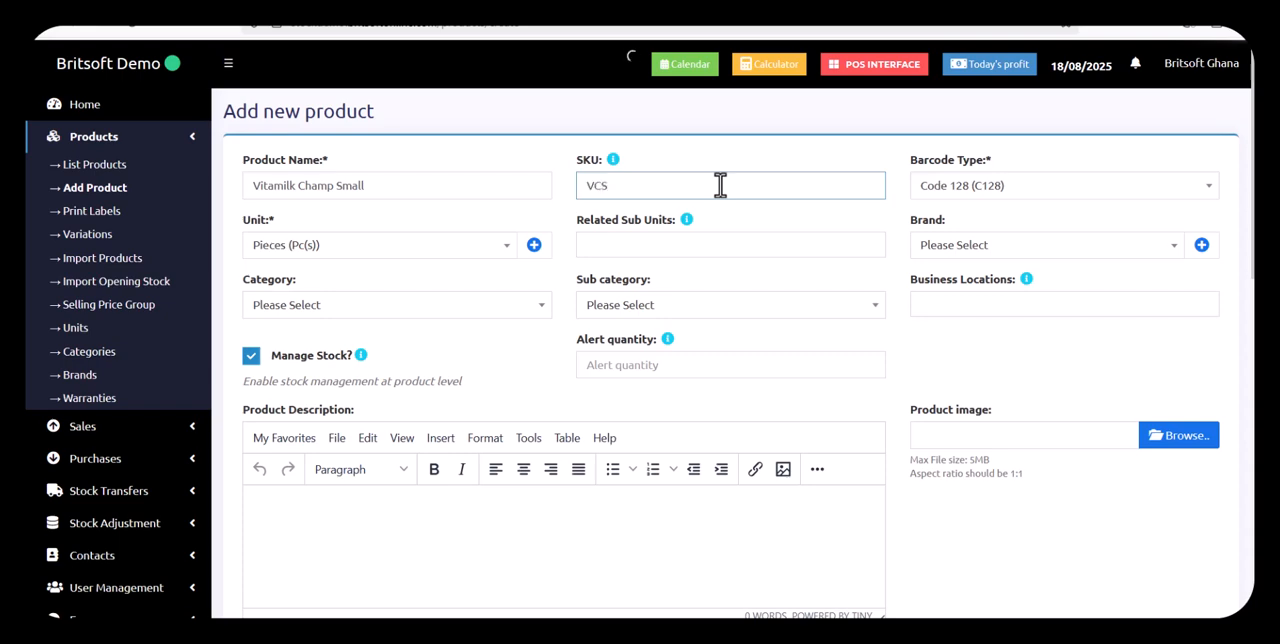
{"action": "type", "text": "CS"}
{"action": "left_click", "coordinate": [436, 254]}
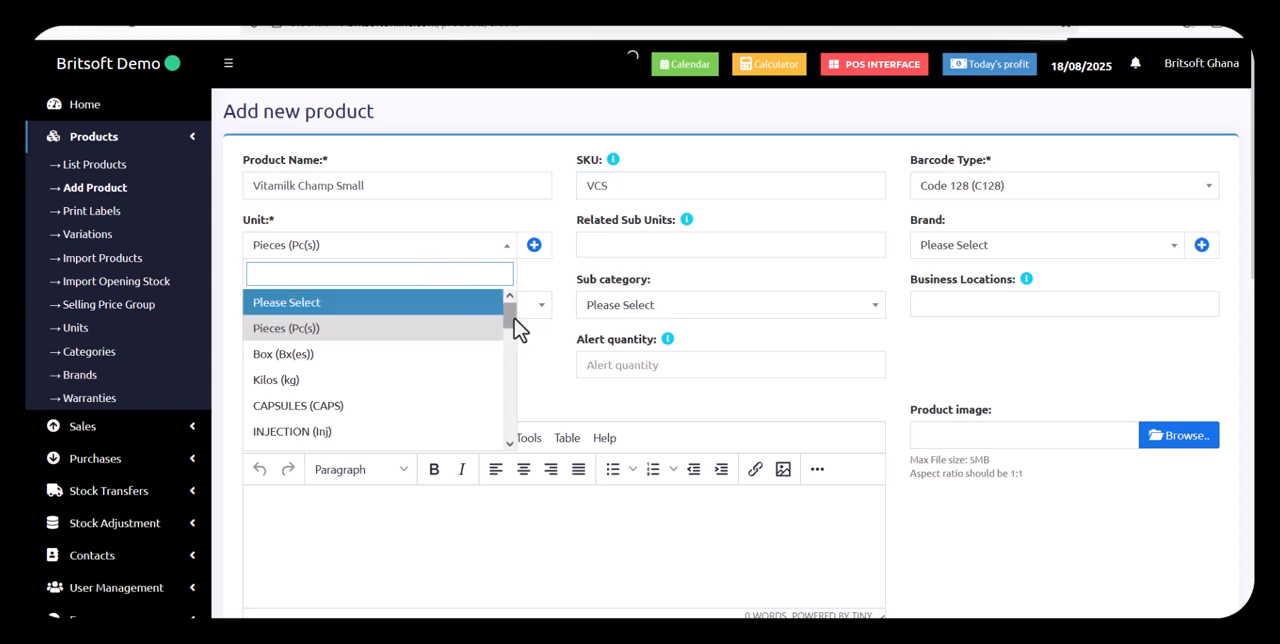
{"action": "left_click_drag", "start_coordinate": [516, 328], "coordinate": [493, 445]}
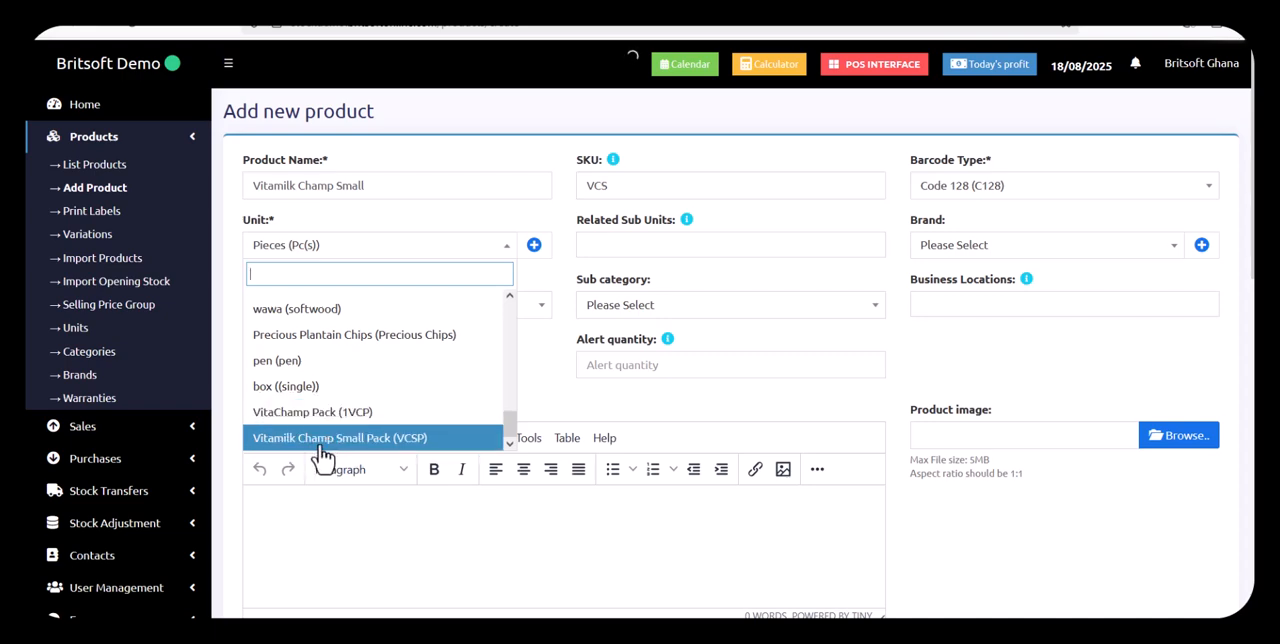
{"action": "left_click", "coordinate": [352, 448]}
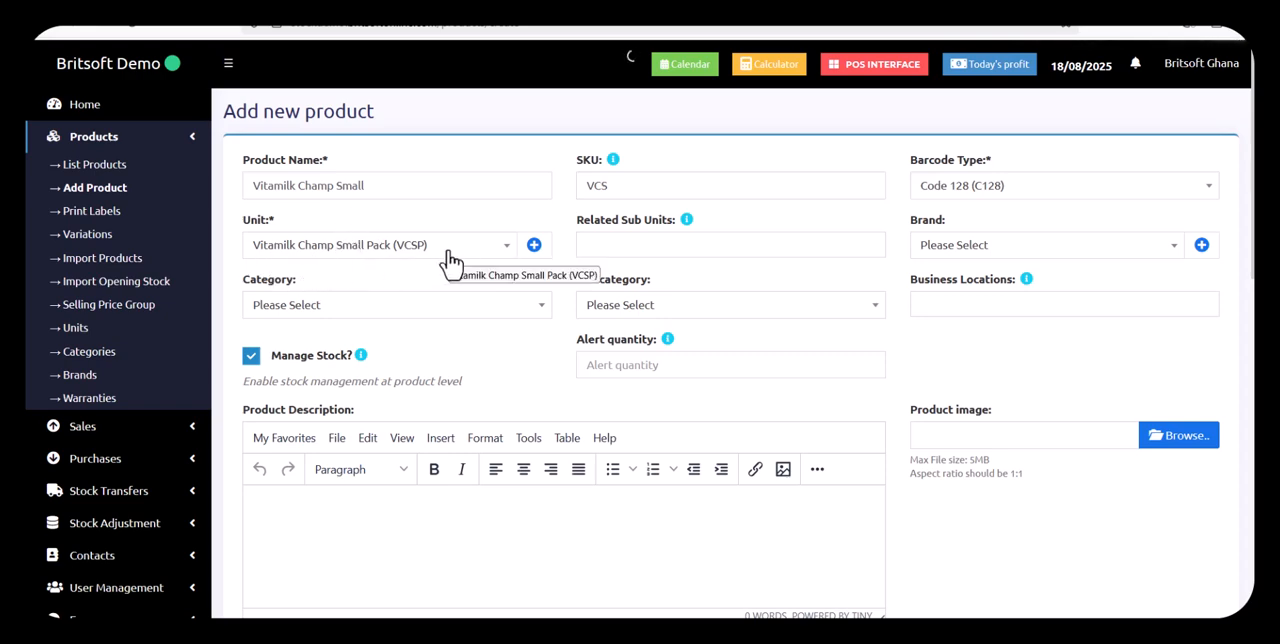
Assign the product to the Provisions-Provisions category and the Accra First Shop (Accra) business location
{"action": "left_click", "coordinate": [448, 308]}
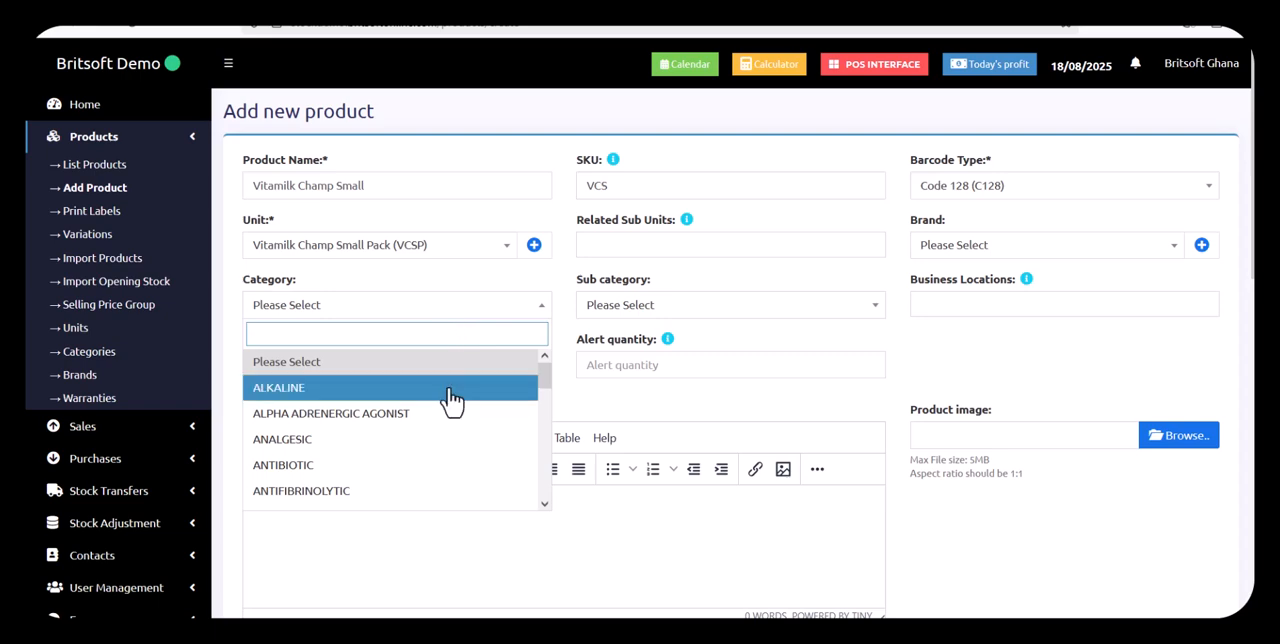
{"action": "type", "text": "pro"}
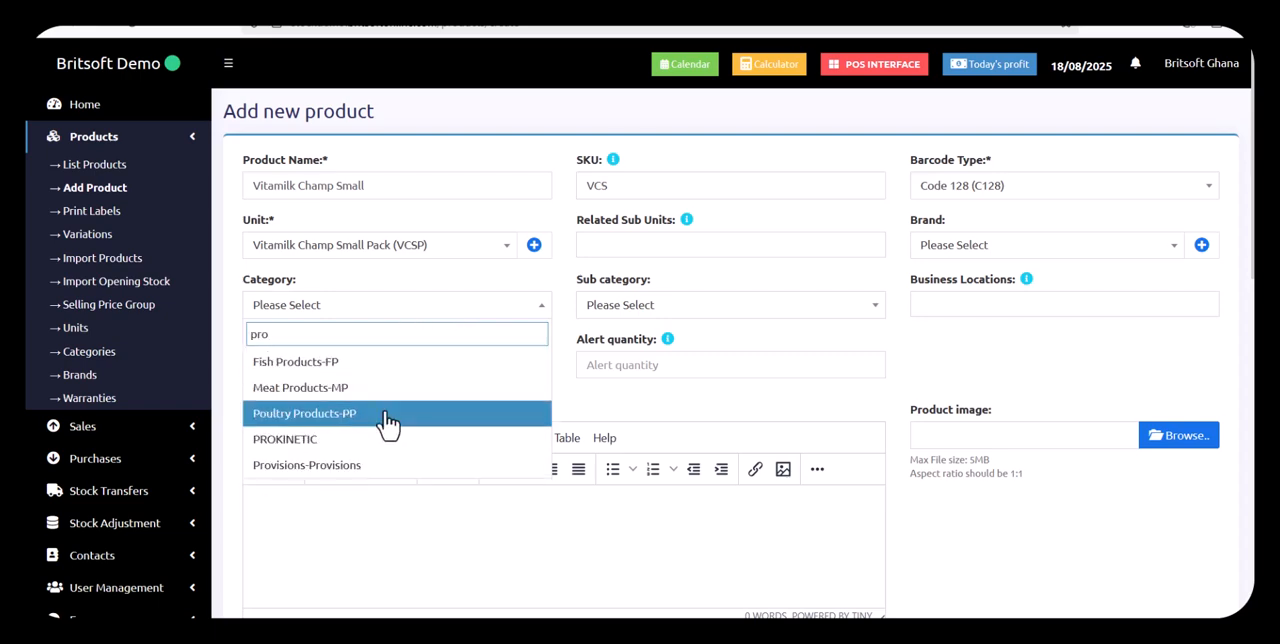
{"action": "left_click", "coordinate": [366, 465]}
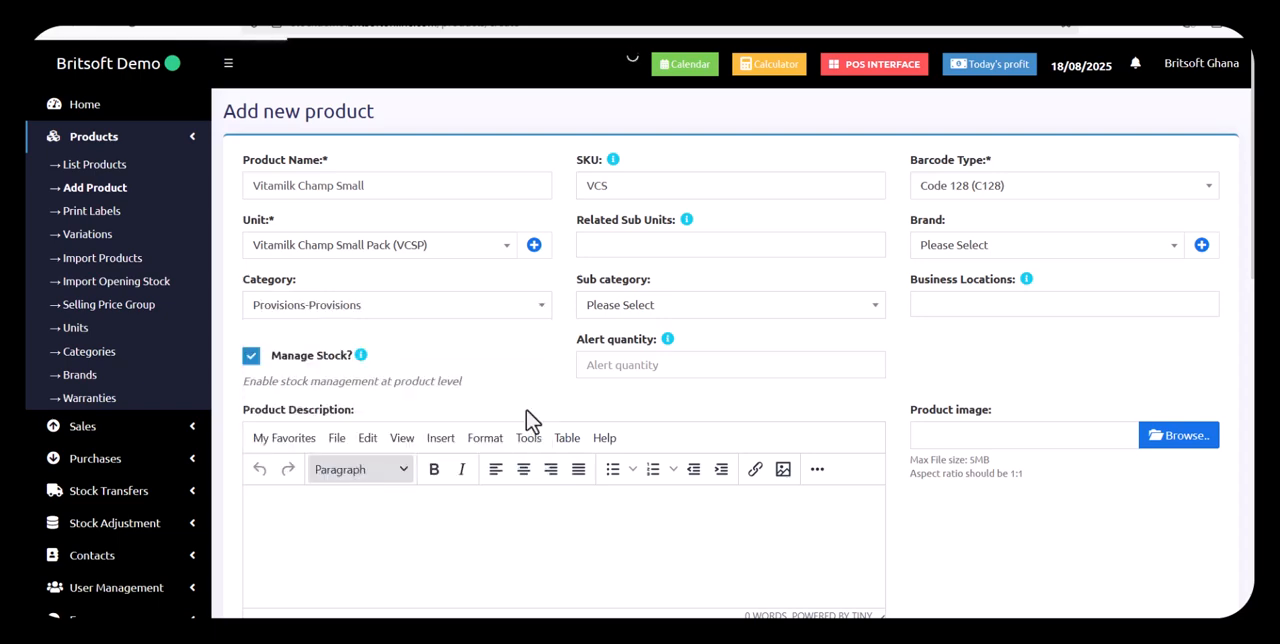
{"action": "left_click", "coordinate": [1006, 300]}
{"action": "left_click", "coordinate": [1006, 332]}
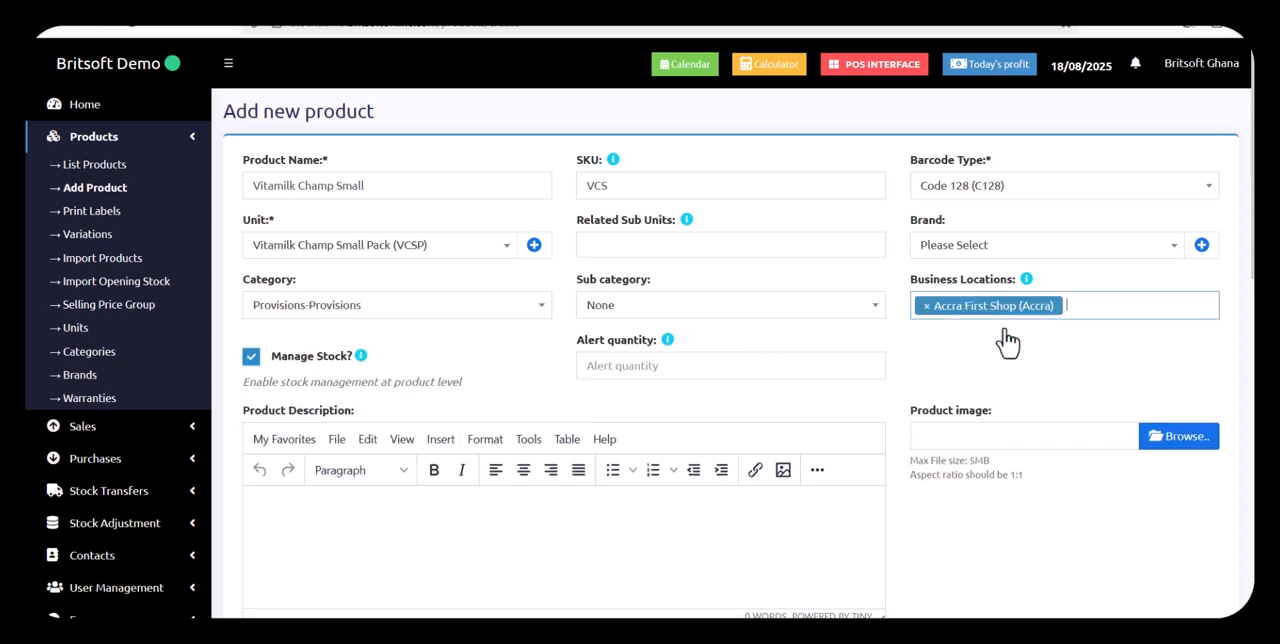
Set the product's default purchase price excluding tax to 40 and its default selling price to 60
{"action": "scroll", "coordinate": [1214, 480], "scroll_direction": "down", "scroll_amount": 10}
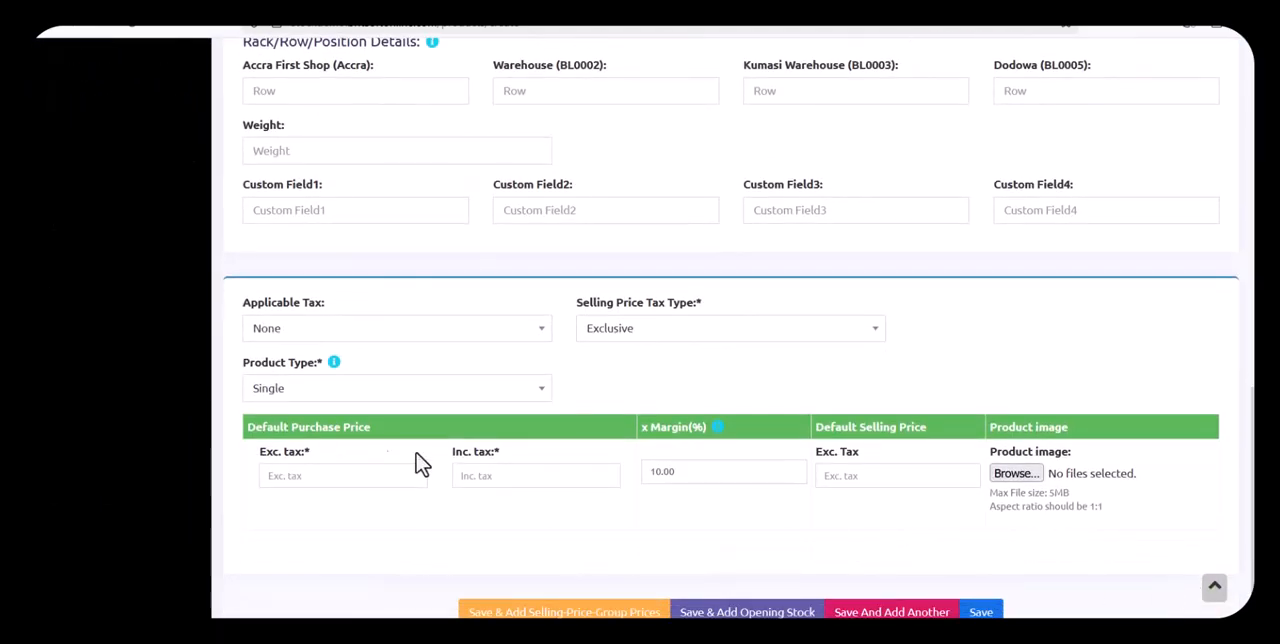
{"action": "left_click", "coordinate": [323, 472]}
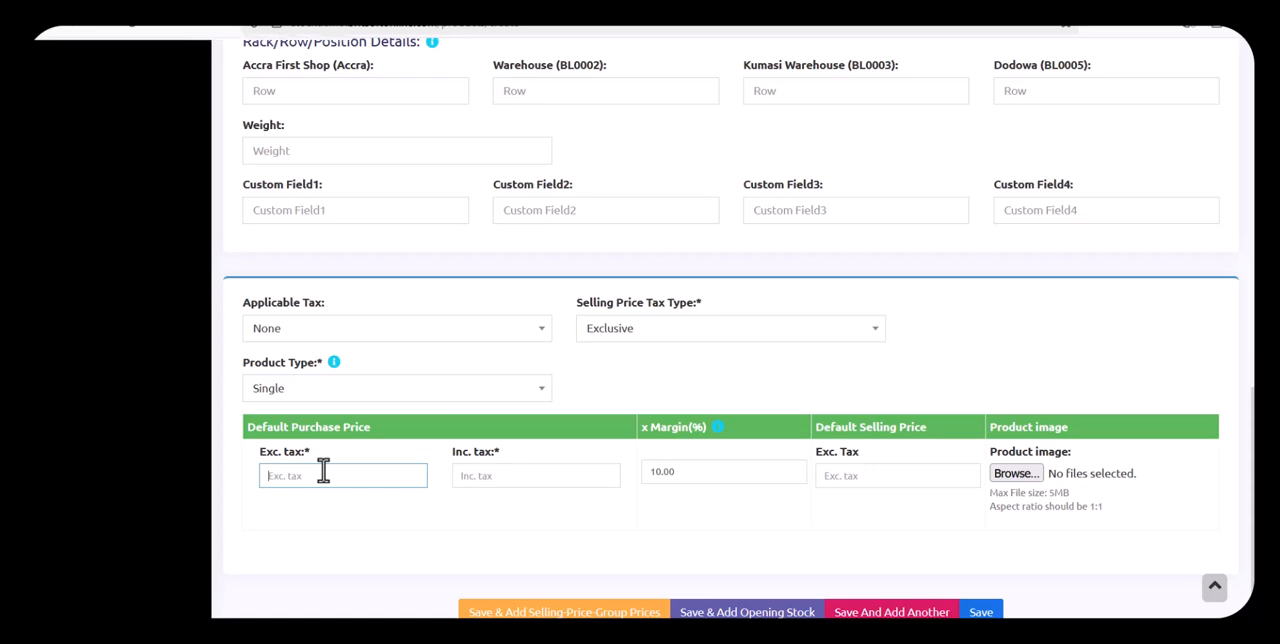
{"action": "type", "text": "2"}
{"action": "key", "text": "BackSpace"}
{"action": "type", "text": "40"}
{"action": "double_click", "coordinate": [838, 476]}
{"action": "type", "text": "60"}
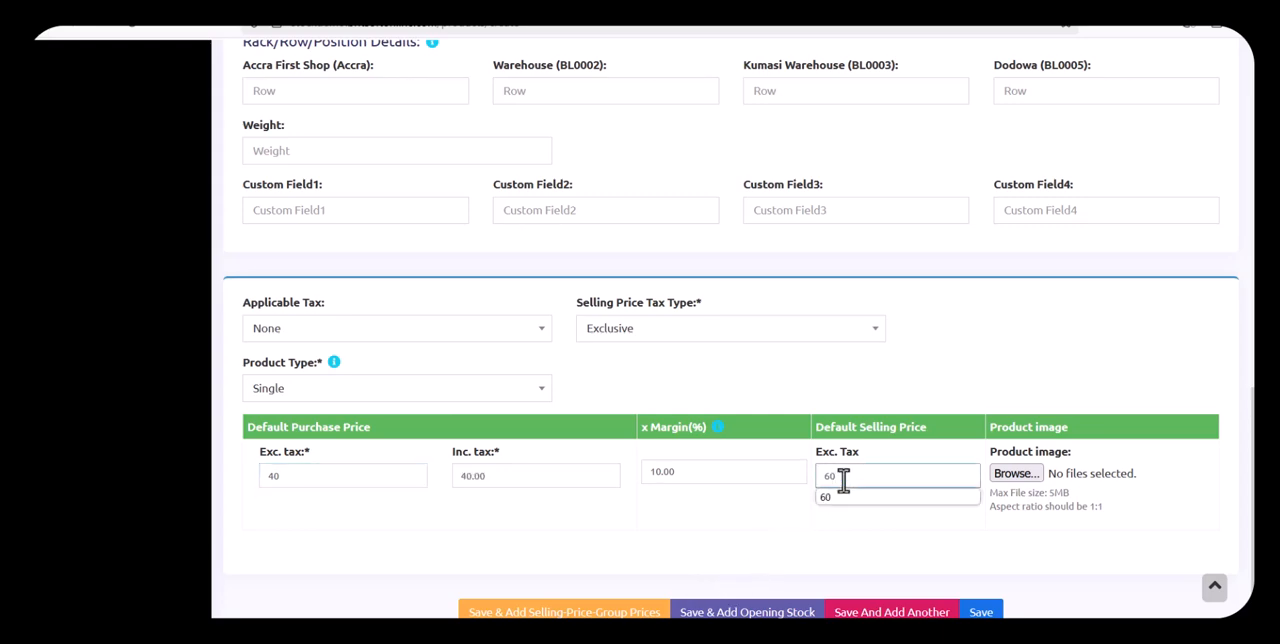
{"action": "left_click", "coordinate": [770, 548]}
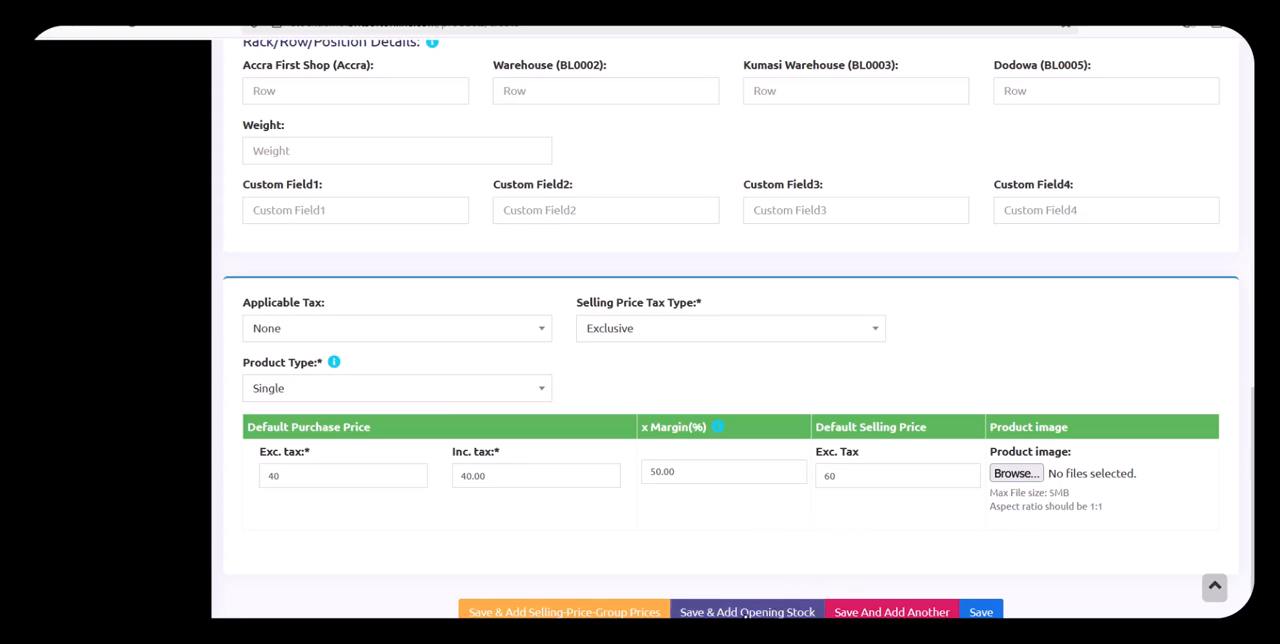
Save the product and record an opening stock of 600 VCSP for it at Accra First Shop
{"action": "left_click", "coordinate": [746, 608]}
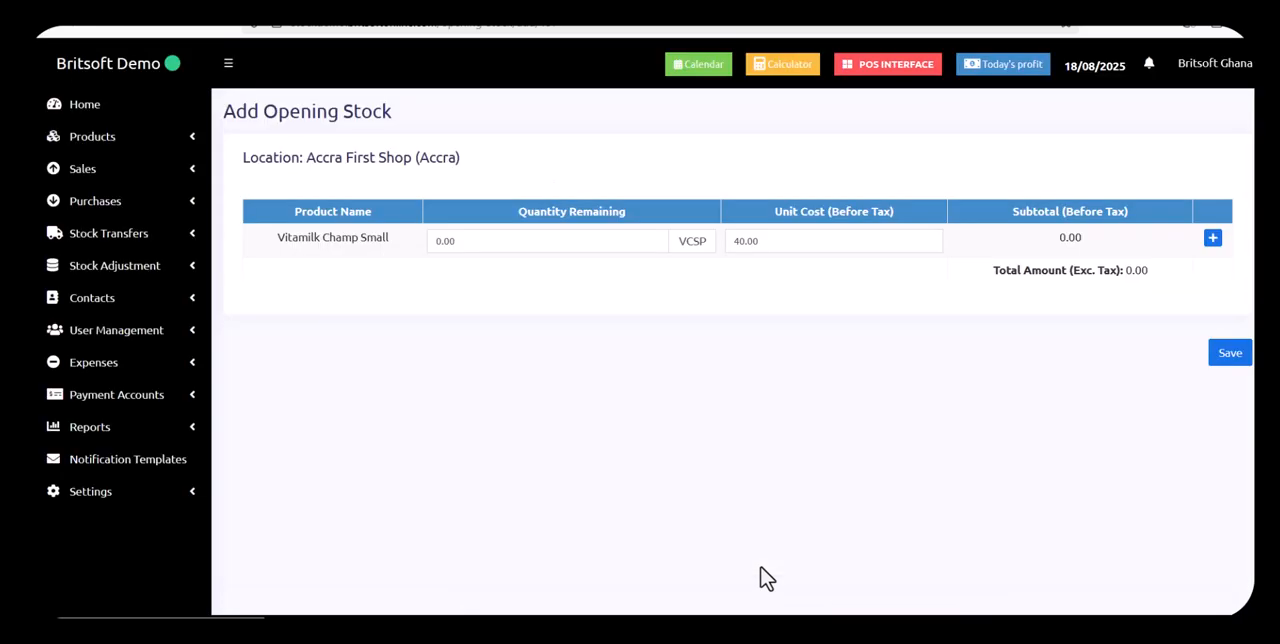
{"action": "left_click", "coordinate": [548, 240]}
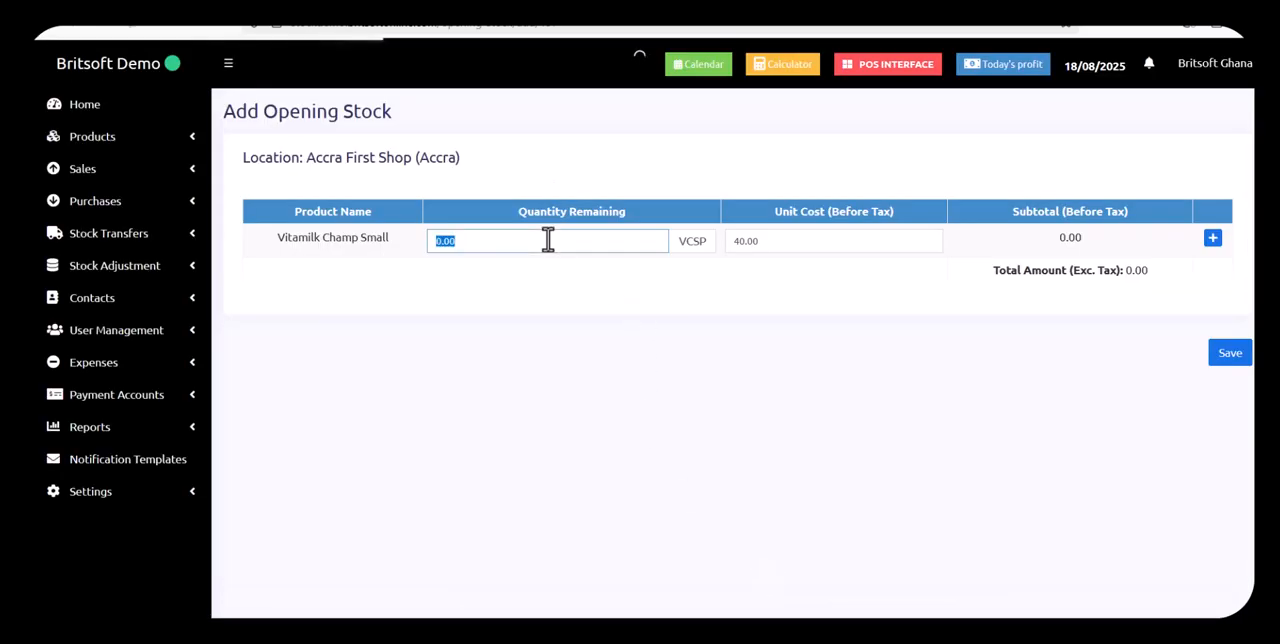
{"action": "type", "text": "600"}
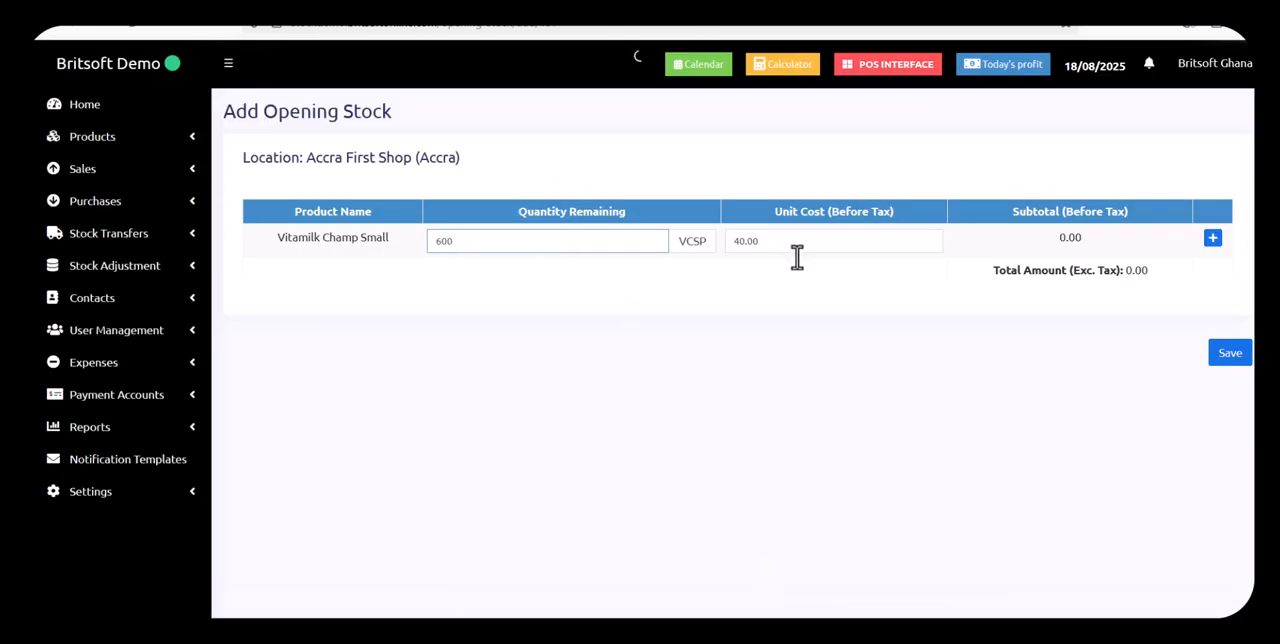
{"action": "left_click", "coordinate": [975, 366]}
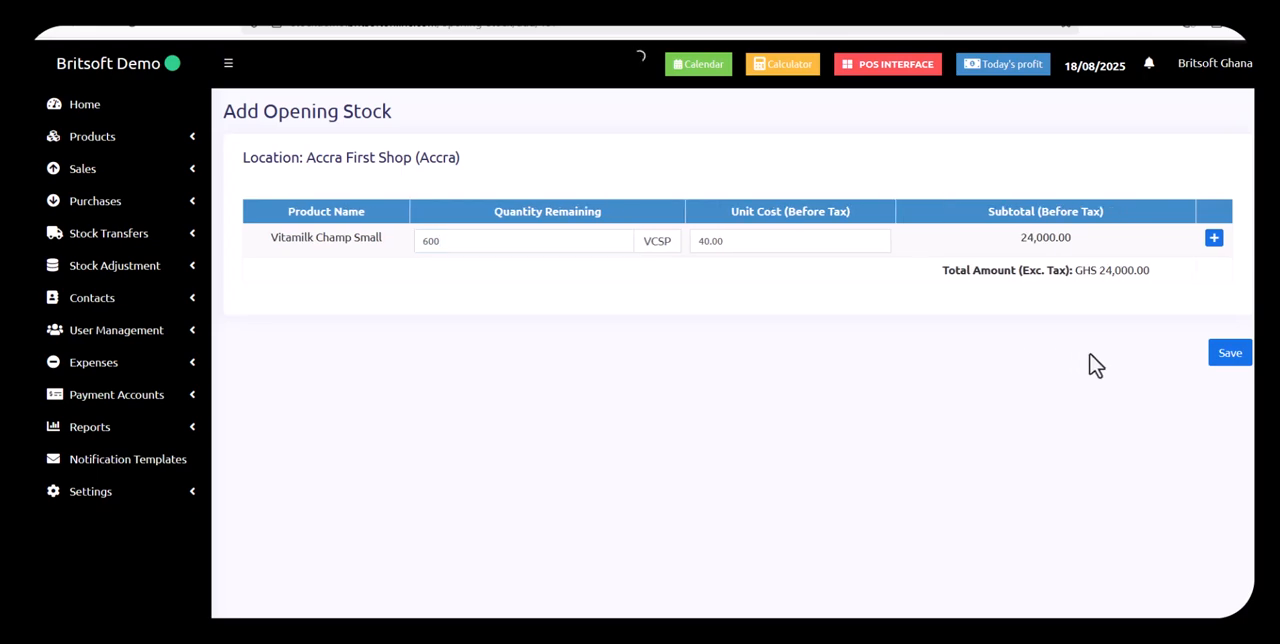
{"action": "left_click", "coordinate": [1227, 364]}
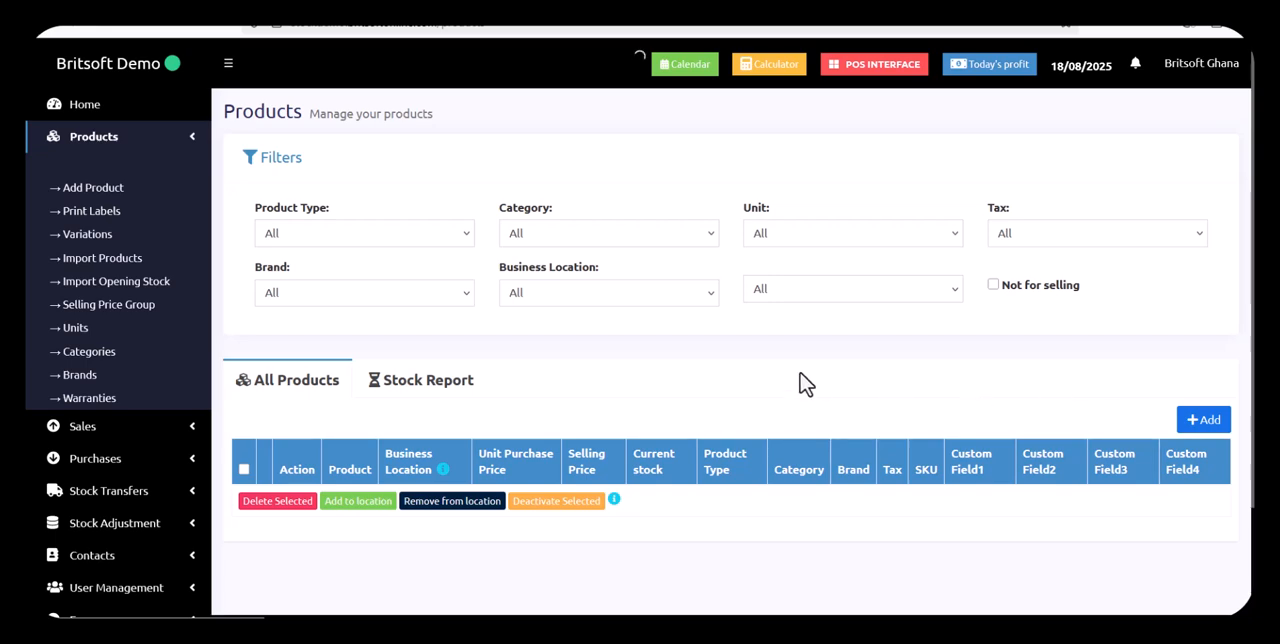
Start a point-of-sale transaction and add Vitamilk Champ Small (VCS) to it
{"action": "scroll", "coordinate": [800, 384], "scroll_direction": "down", "scroll_amount": 1}
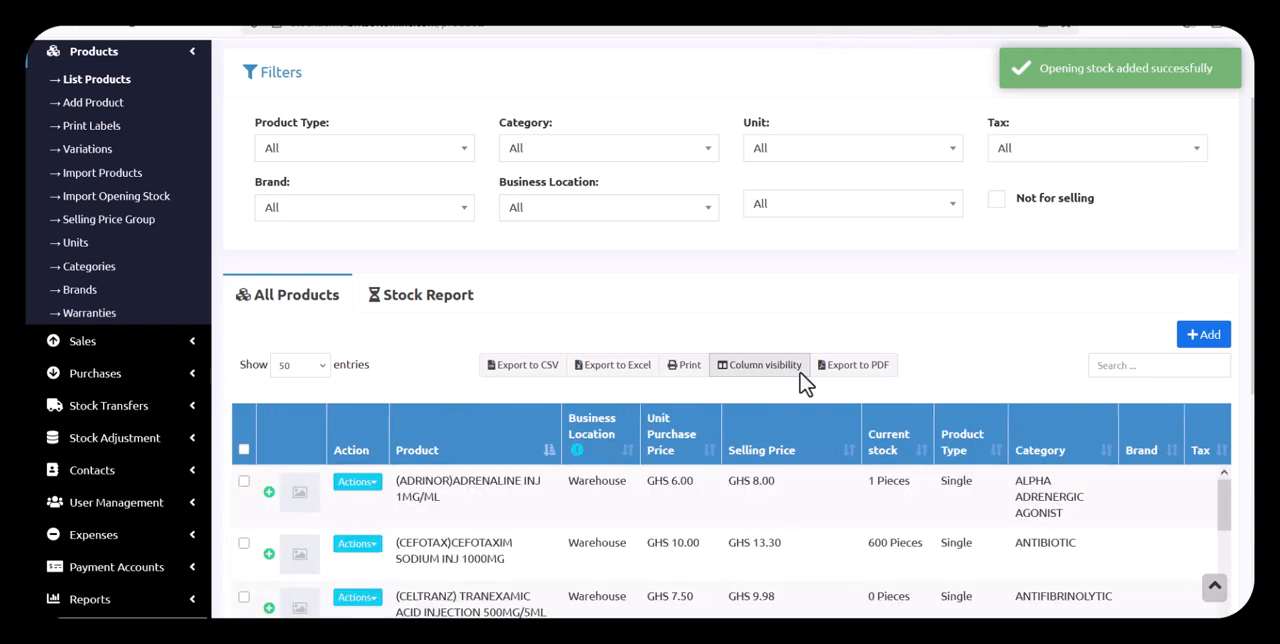
{"action": "scroll", "coordinate": [805, 383], "scroll_direction": "up", "scroll_amount": 1}
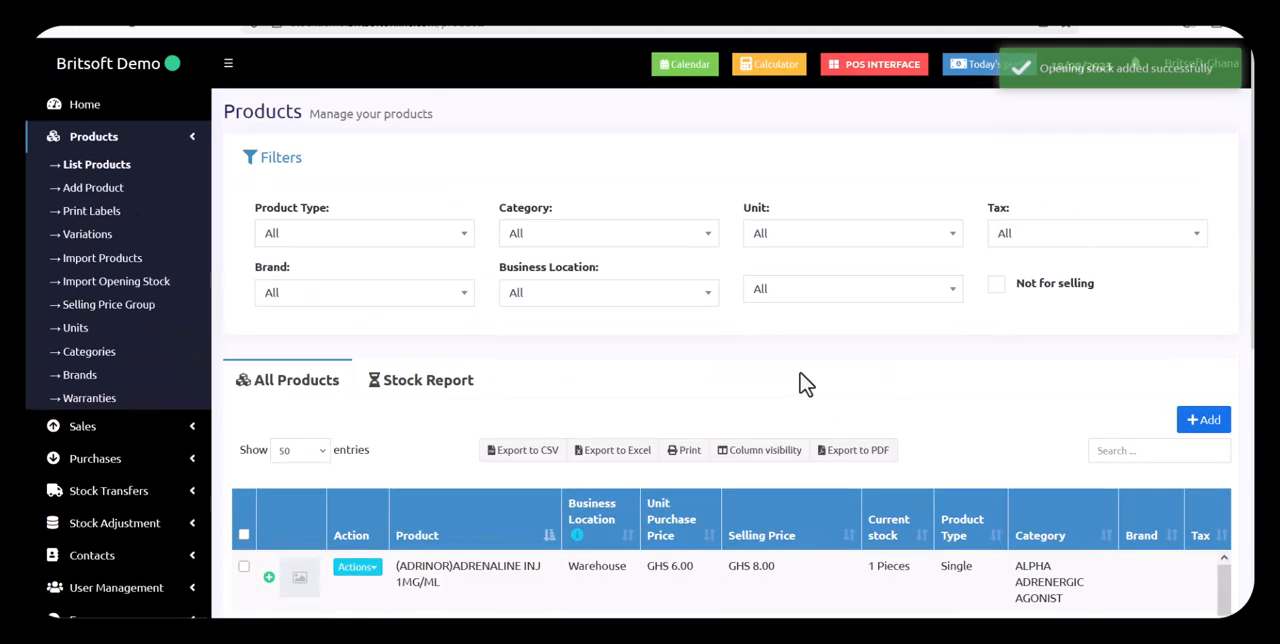
{"action": "left_click", "coordinate": [873, 86]}
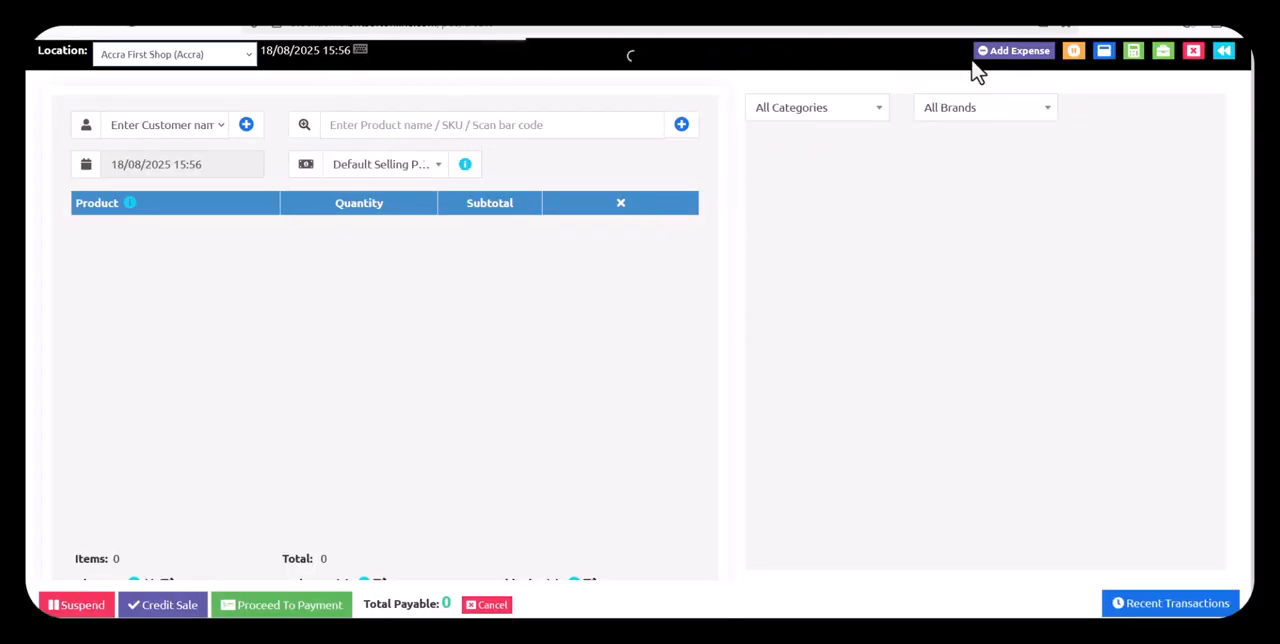
{"action": "left_click", "coordinate": [409, 118]}
{"action": "type", "text": "v"}
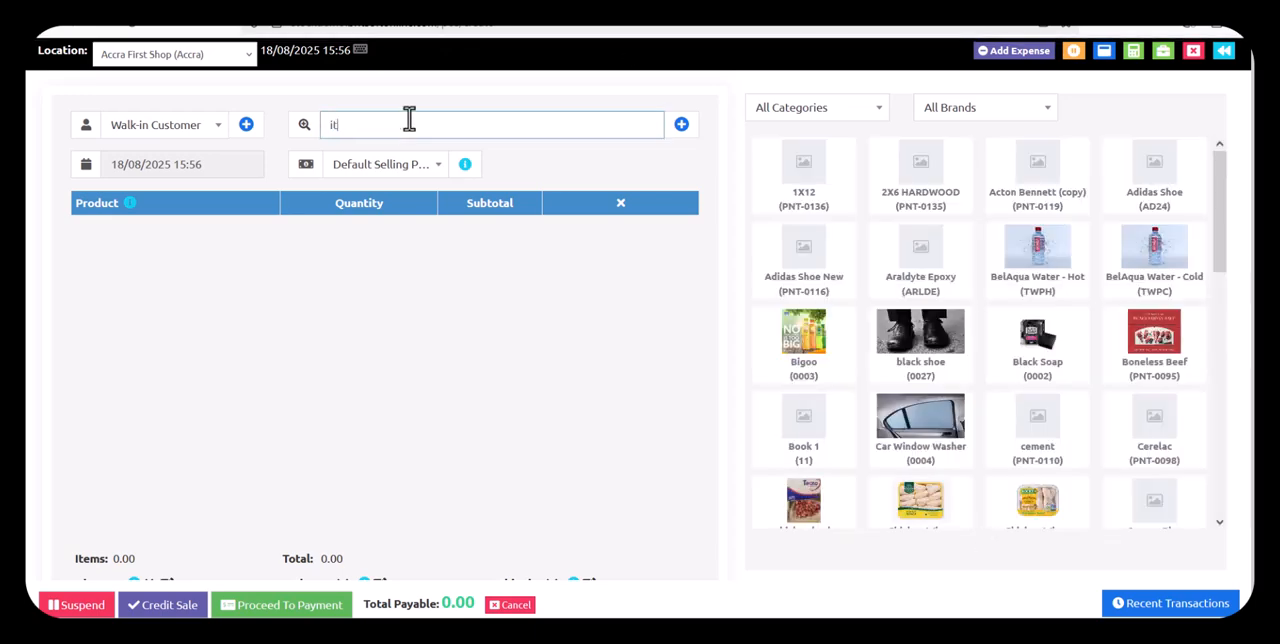
{"action": "key", "text": "BackSpace"}
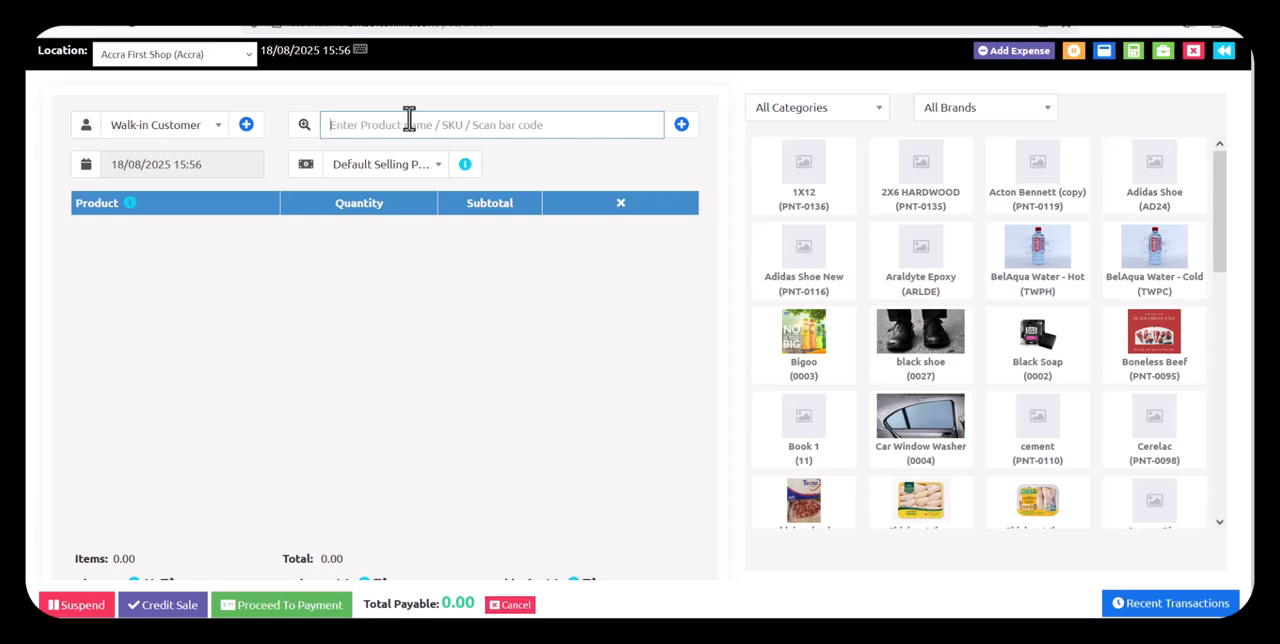
{"action": "type", "text": "vit"}
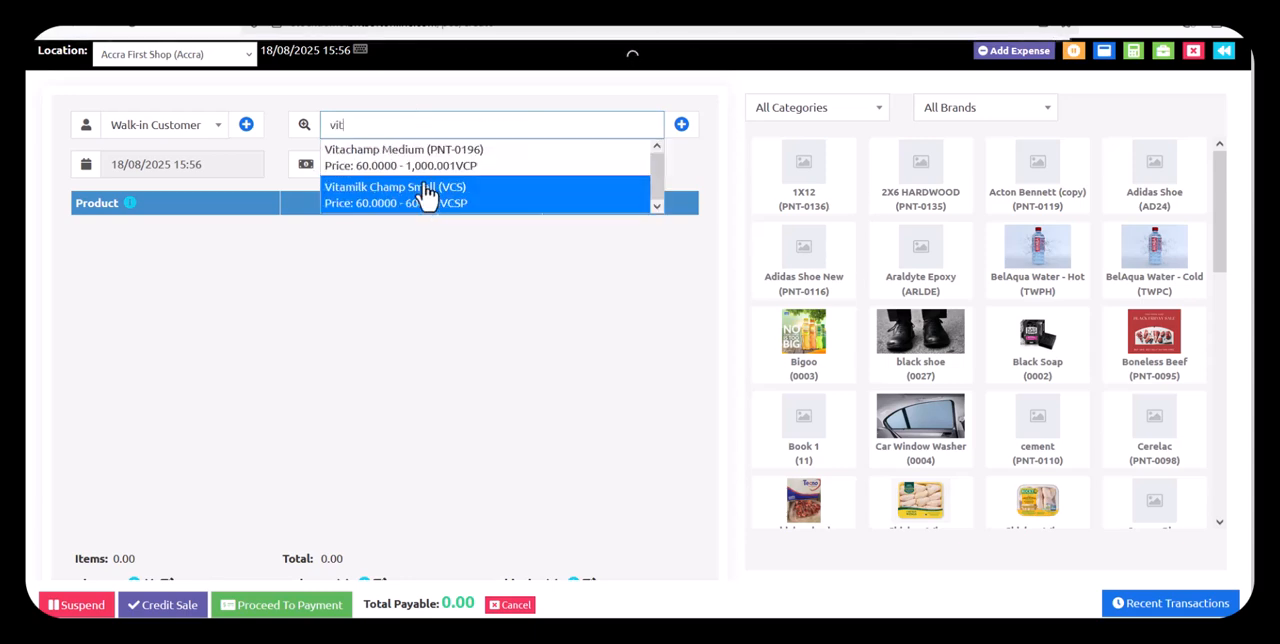
{"action": "left_click", "coordinate": [424, 205]}
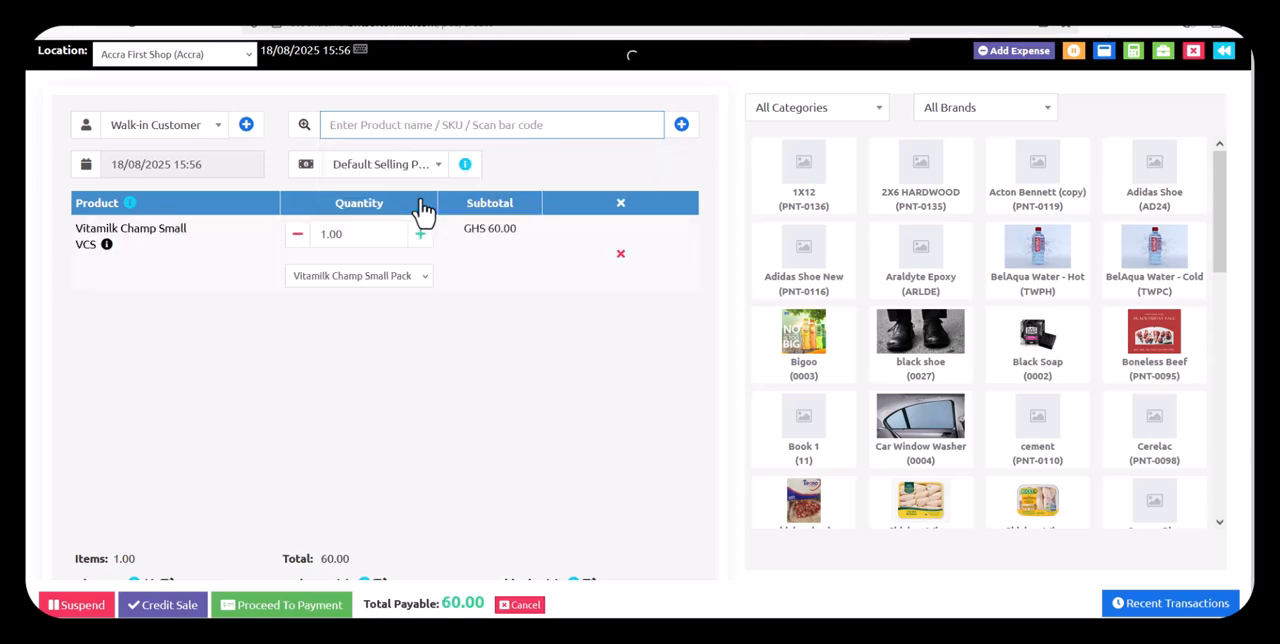
Switch the sale line's unit to Vitamilk Champ Small Box and return it to Vitamilk Champ Small Pack
{"action": "left_click", "coordinate": [397, 285]}
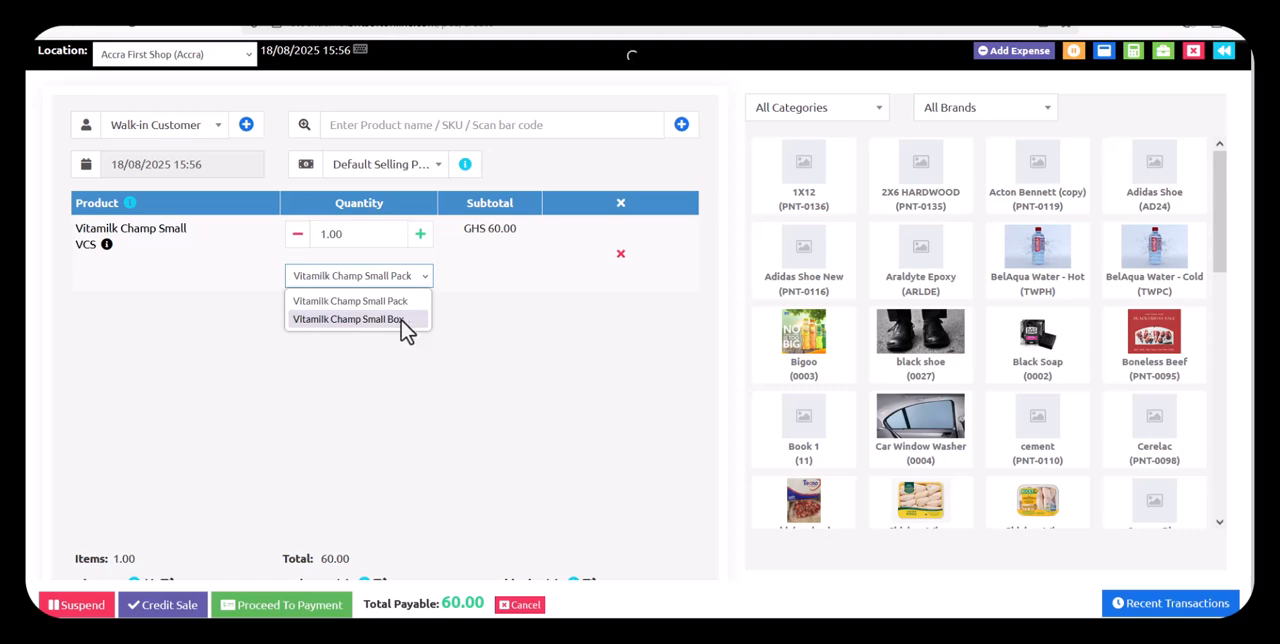
{"action": "left_click", "coordinate": [403, 321]}
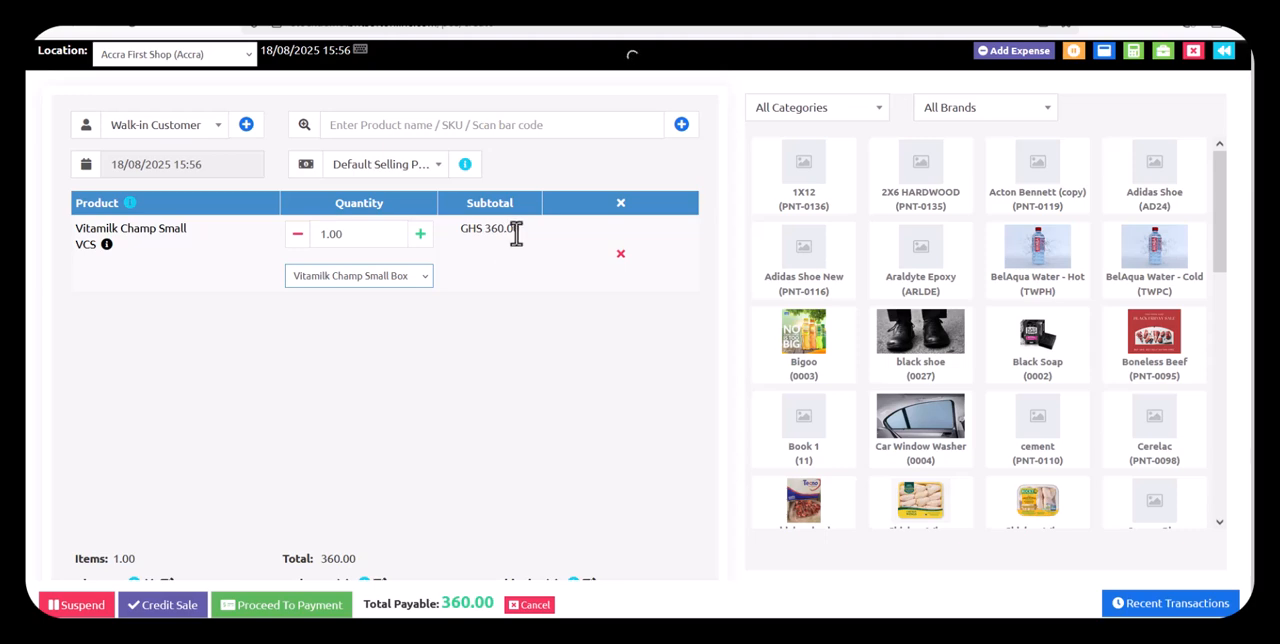
{"action": "left_click", "coordinate": [405, 282]}
{"action": "left_click", "coordinate": [380, 301]}
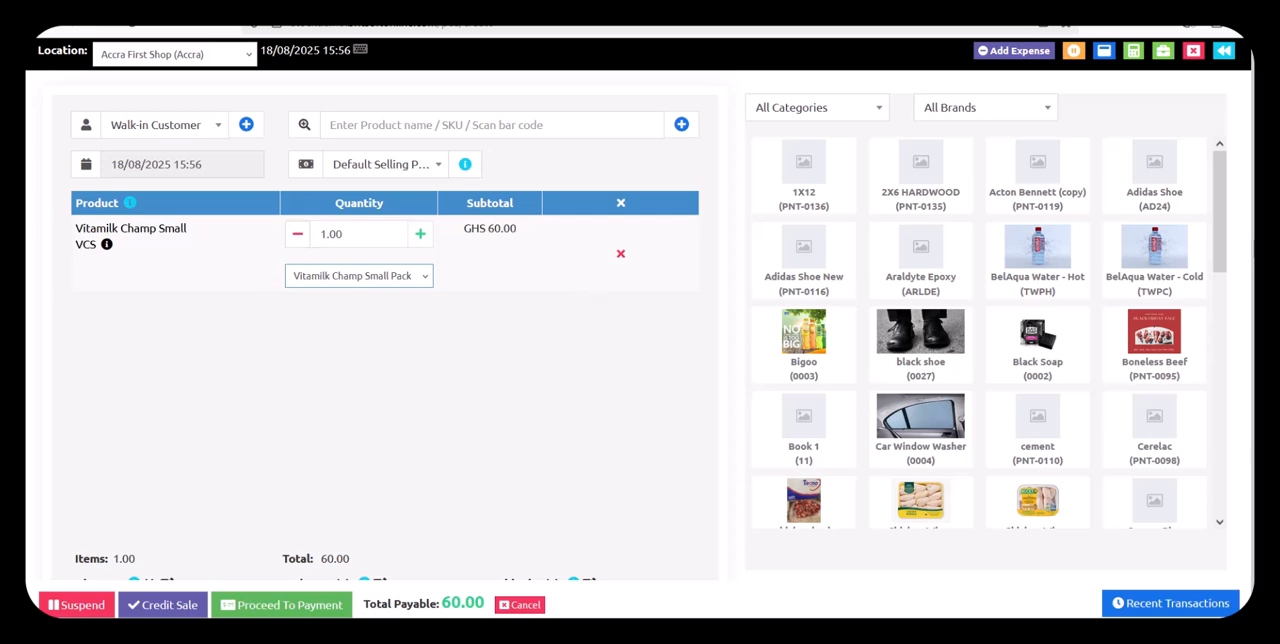
Leave the point-of-sale transaction without saving it and start a new purchase
{"action": "left_click", "coordinate": [1224, 52]}
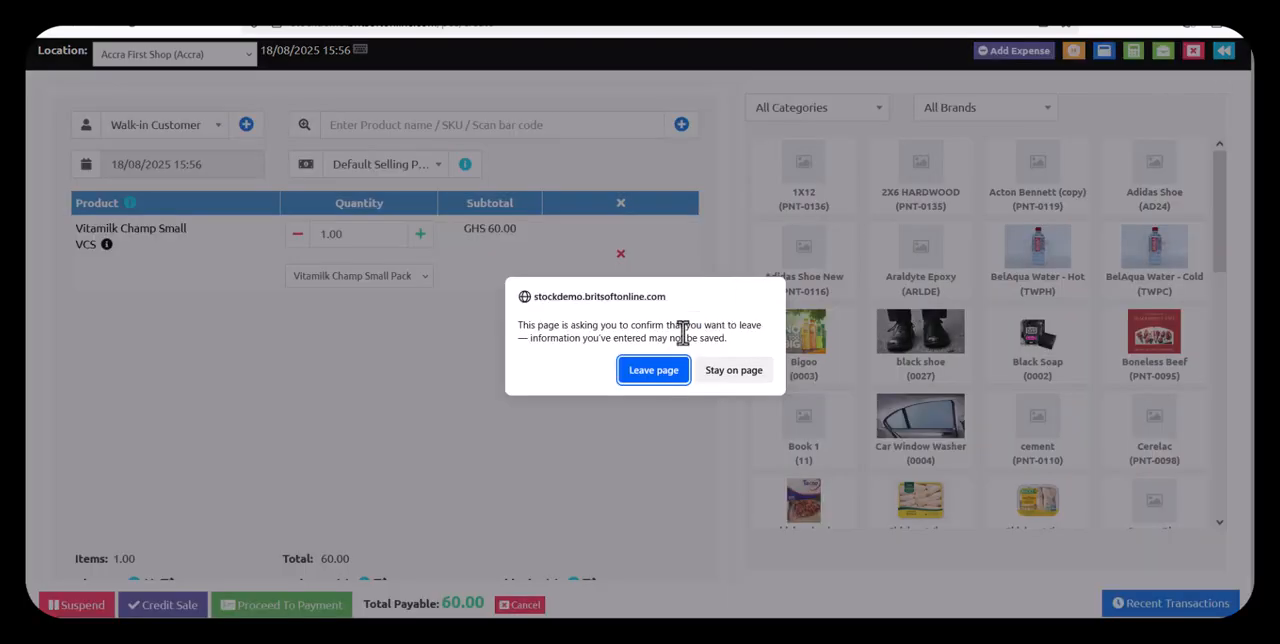
{"action": "left_click", "coordinate": [654, 381]}
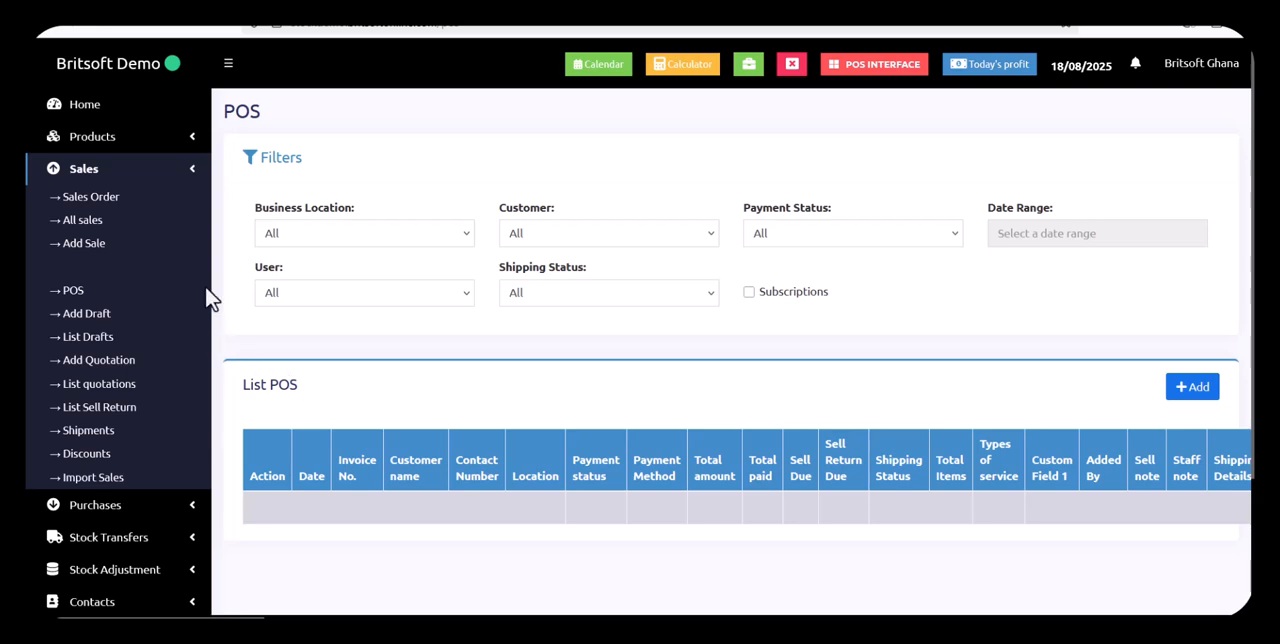
{"action": "left_click", "coordinate": [193, 178]}
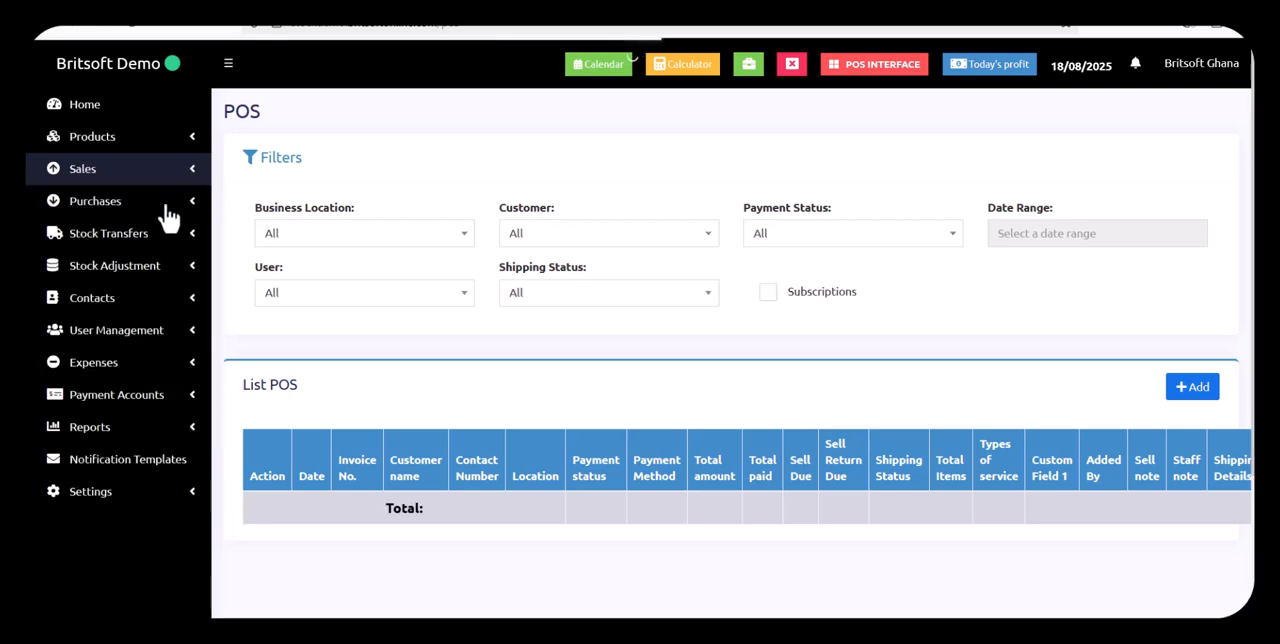
{"action": "left_click", "coordinate": [166, 206]}
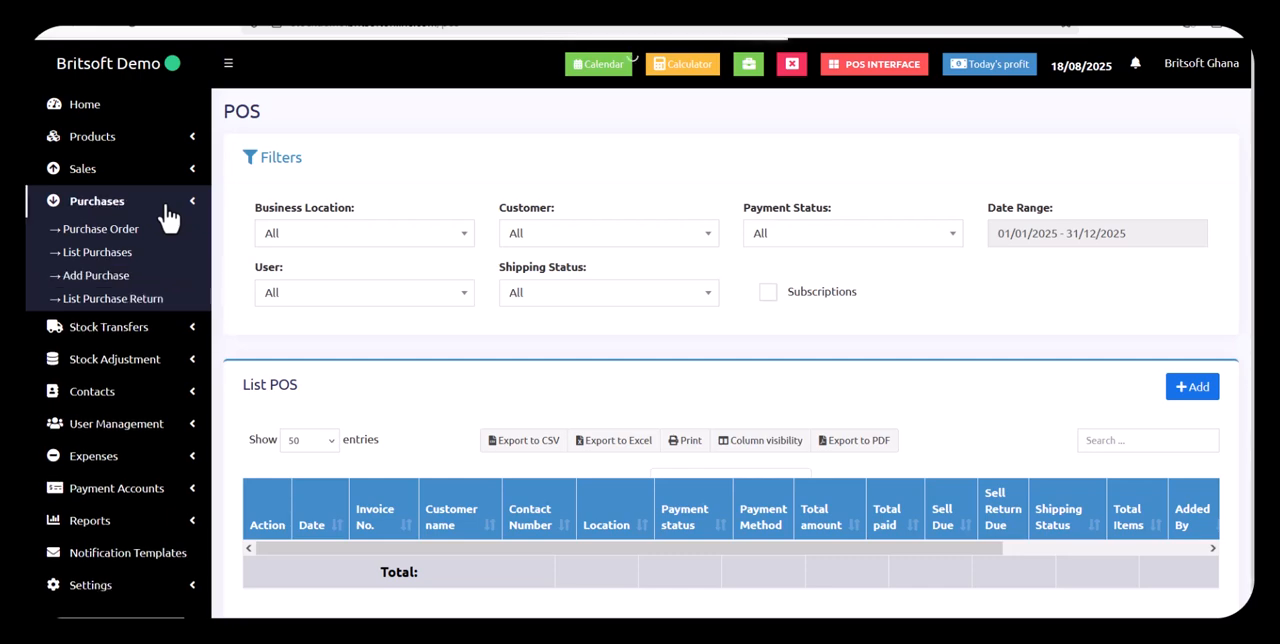
{"action": "left_click", "coordinate": [115, 277]}
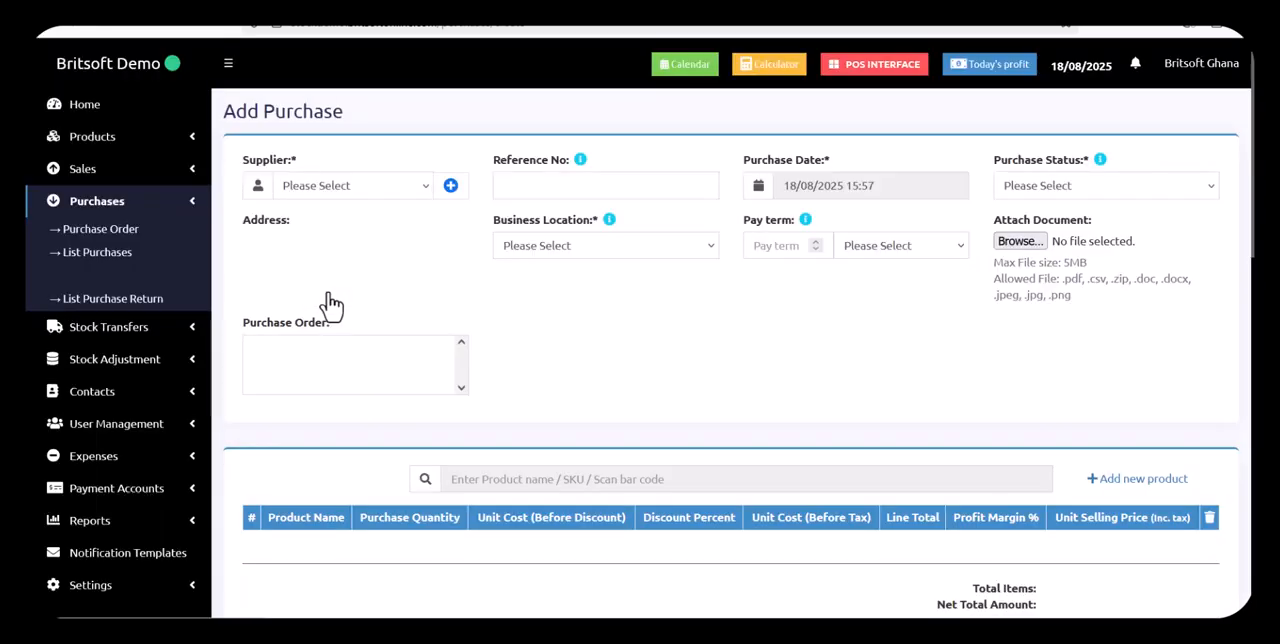
Find the China Supplier contact and choose it as the purchase's supplier
{"action": "left_click", "coordinate": [383, 196]}
{"action": "left_click", "coordinate": [381, 198]}
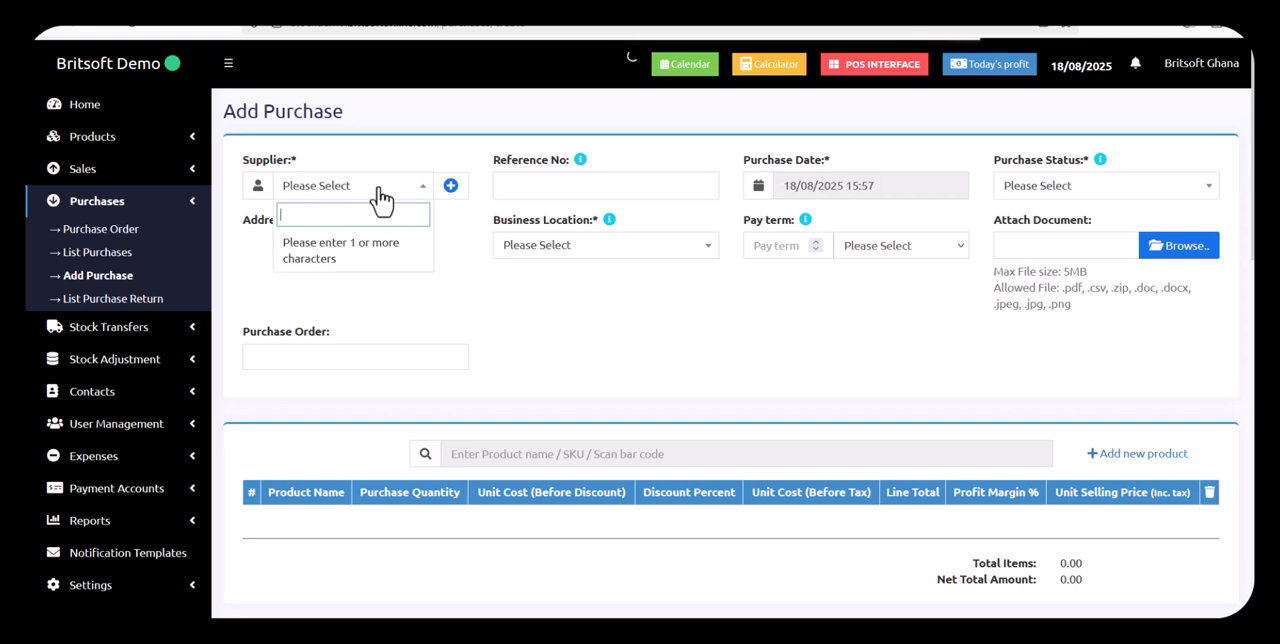
{"action": "type", "text": "chin"}
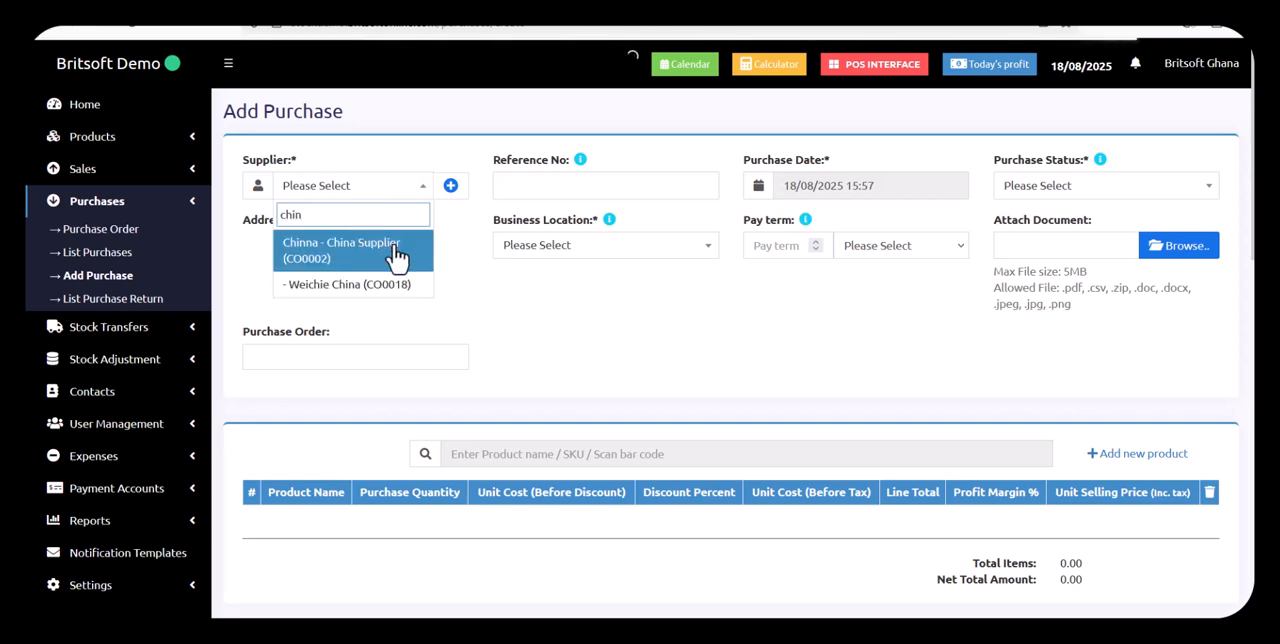
{"action": "left_click", "coordinate": [397, 256]}
Set the purchase's business location to Accra First Shop (Accra) and its status to Received
{"action": "left_click", "coordinate": [646, 250]}
{"action": "left_click", "coordinate": [646, 304]}
{"action": "left_click", "coordinate": [1058, 192]}
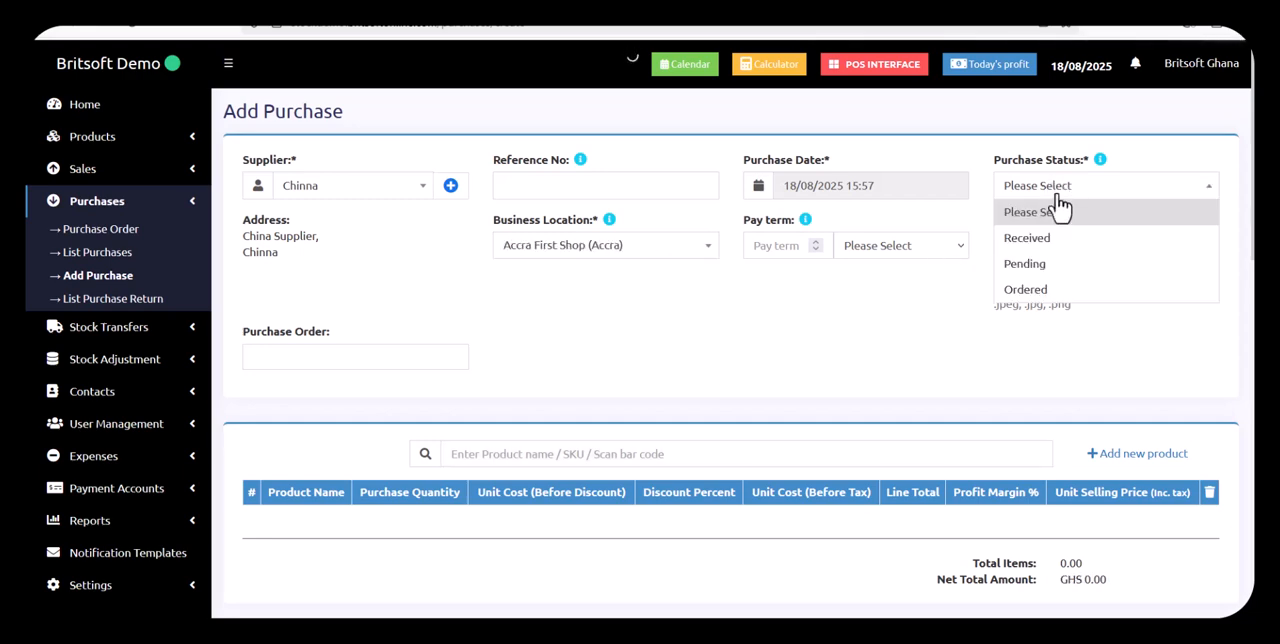
{"action": "left_click", "coordinate": [1057, 242]}
Search for "vita" and add Vitamilk Champ Small (VCS) to the purchase
{"action": "scroll", "coordinate": [569, 391], "scroll_direction": "down", "scroll_amount": 2}
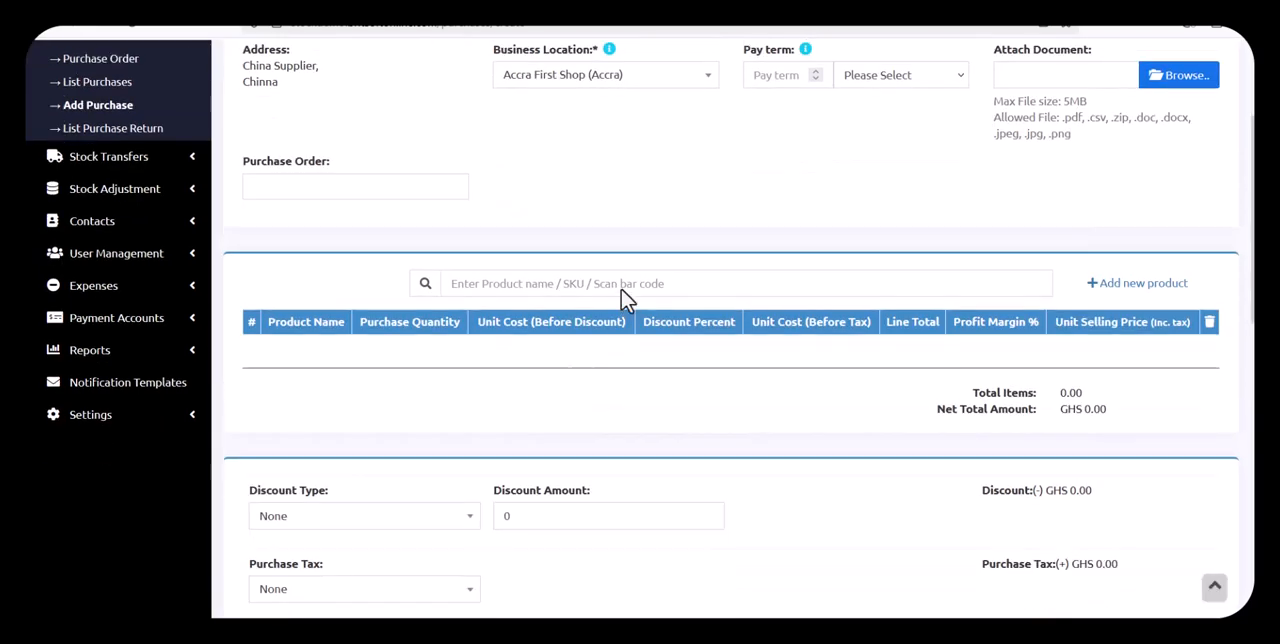
{"action": "left_click", "coordinate": [622, 283]}
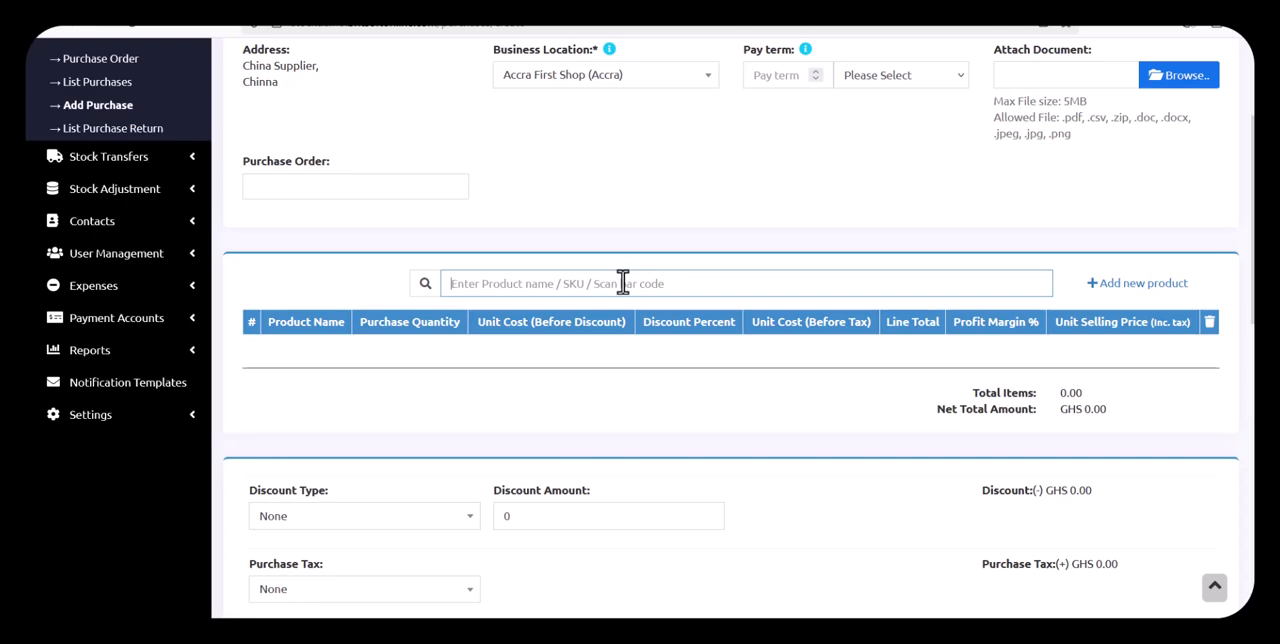
{"action": "type", "text": "vita"}
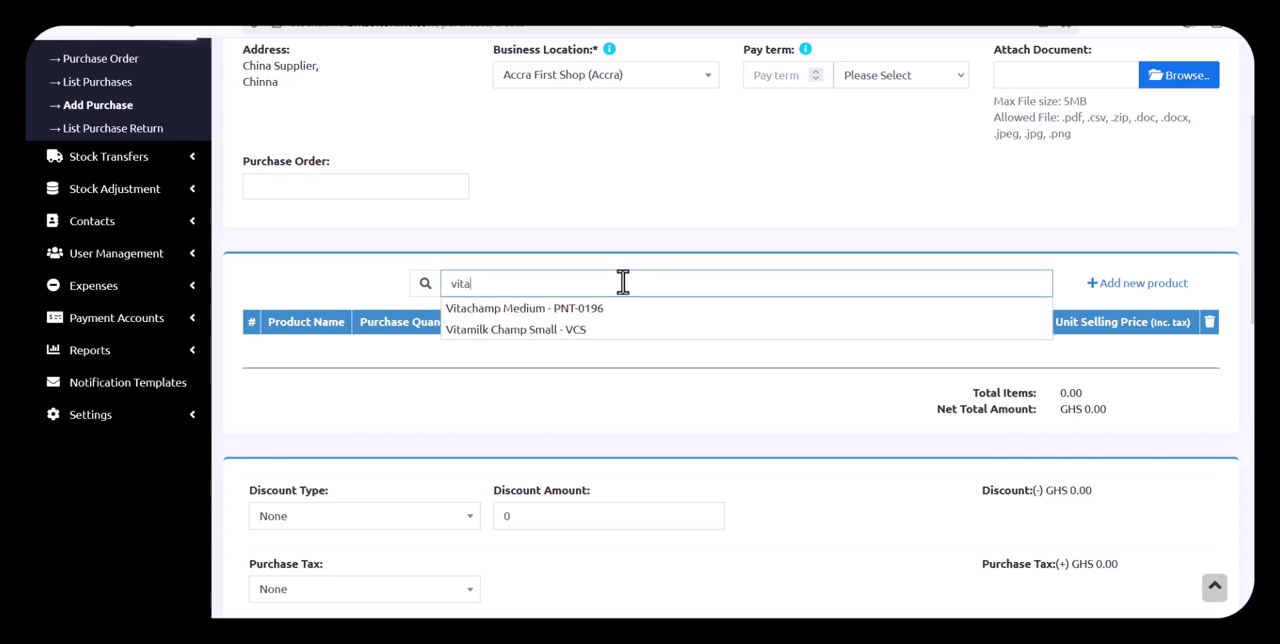
{"action": "left_click", "coordinate": [552, 343]}
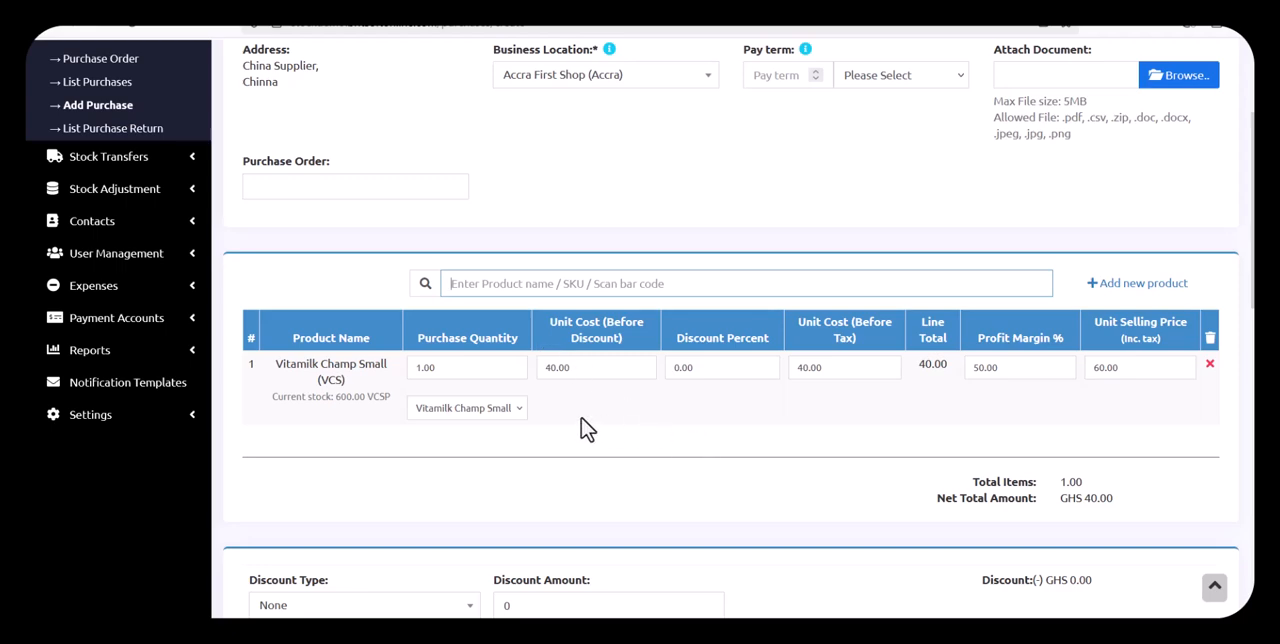
Change the purchase line's unit to the Vitamilk Champ Small box and set its quantity to 10
{"action": "left_click", "coordinate": [514, 418]}
{"action": "left_click", "coordinate": [509, 452]}
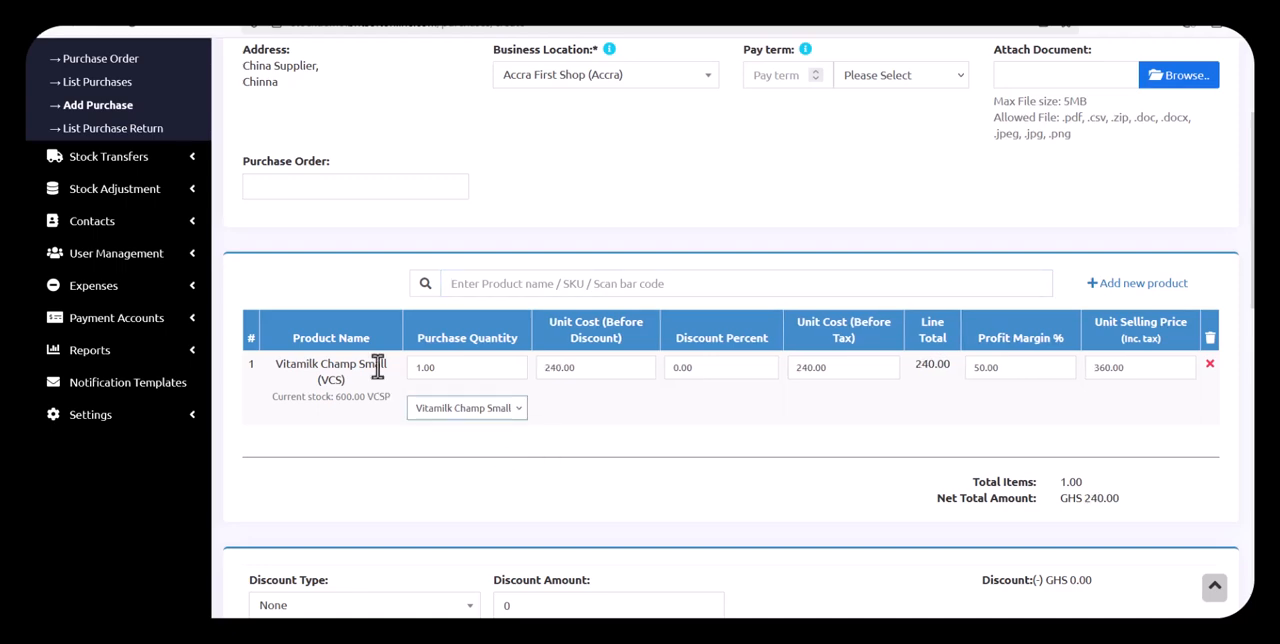
{"action": "left_click", "coordinate": [464, 367]}
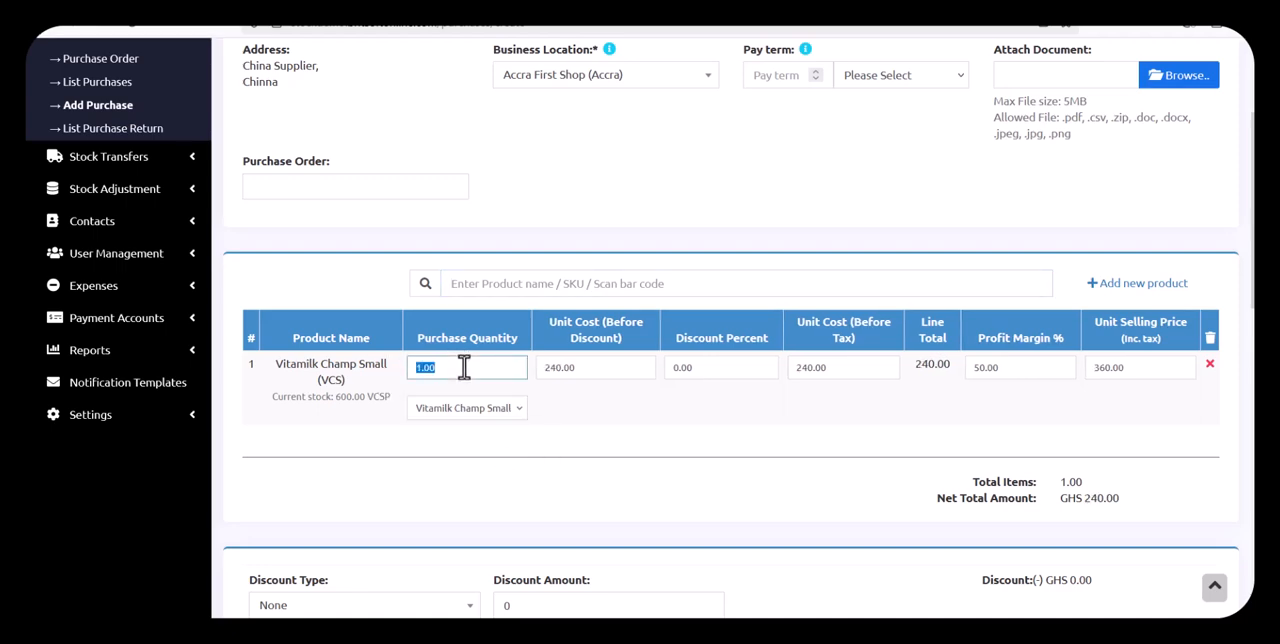
{"action": "type", "text": "1"}
{"action": "left_click", "coordinate": [610, 413]}
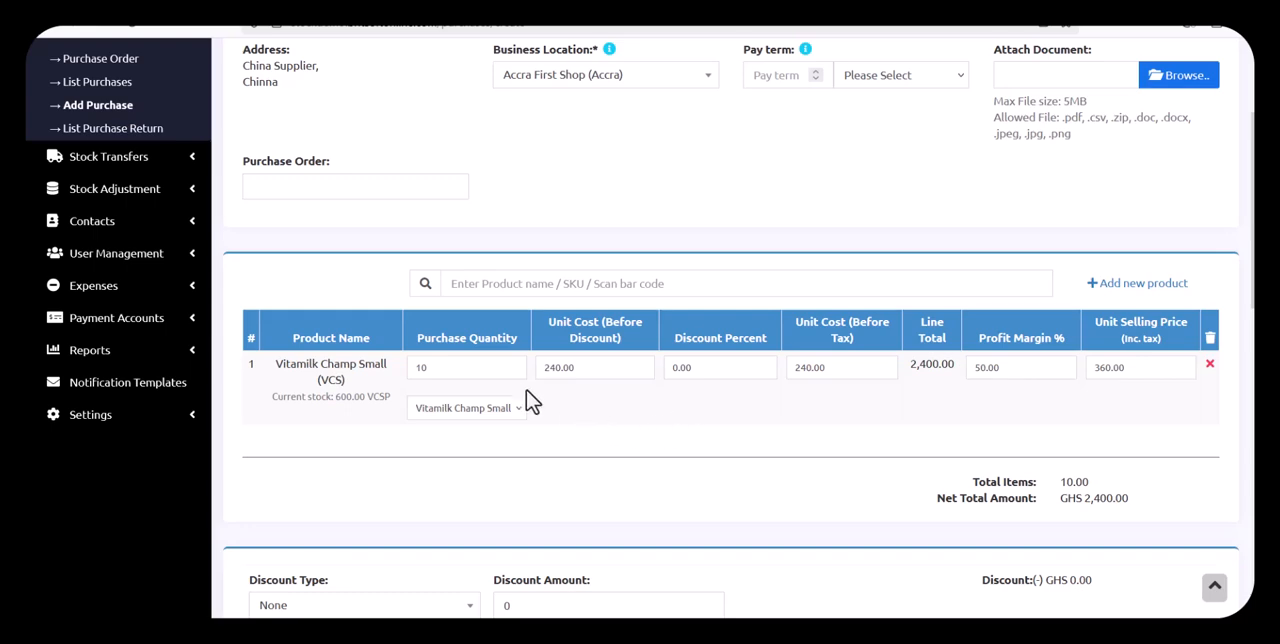
{"action": "scroll", "coordinate": [530, 400], "scroll_direction": "up", "scroll_amount": 1}
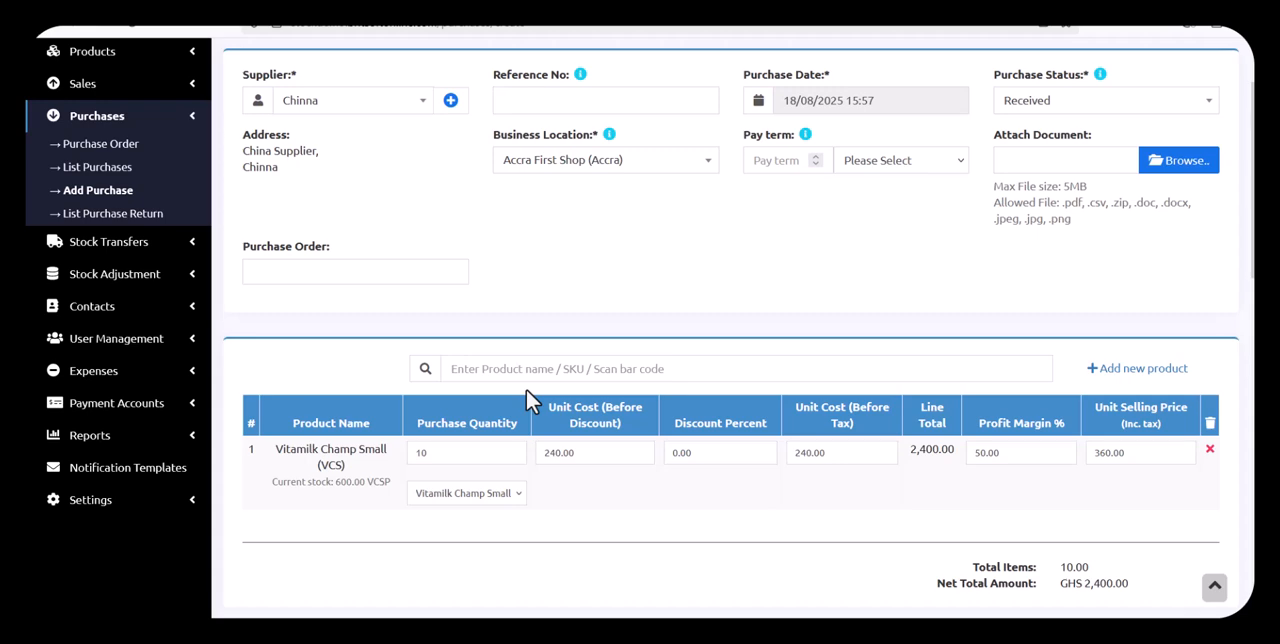
Open the product list in a separate browser tab and search it for "vita"
{"action": "scroll", "coordinate": [260, 292], "scroll_direction": "up", "scroll_amount": 1}
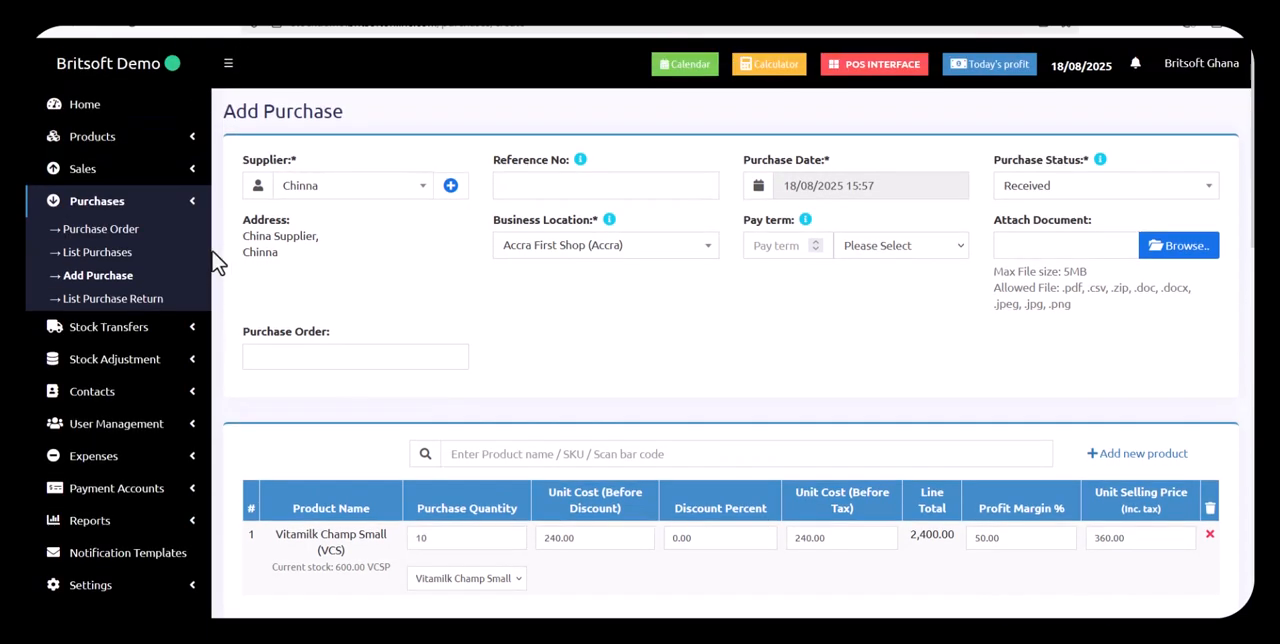
{"action": "left_click", "coordinate": [191, 145]}
{"action": "right_click", "coordinate": [107, 167]}
{"action": "left_click", "coordinate": [151, 186]}
{"action": "left_click", "coordinate": [520, 5]}
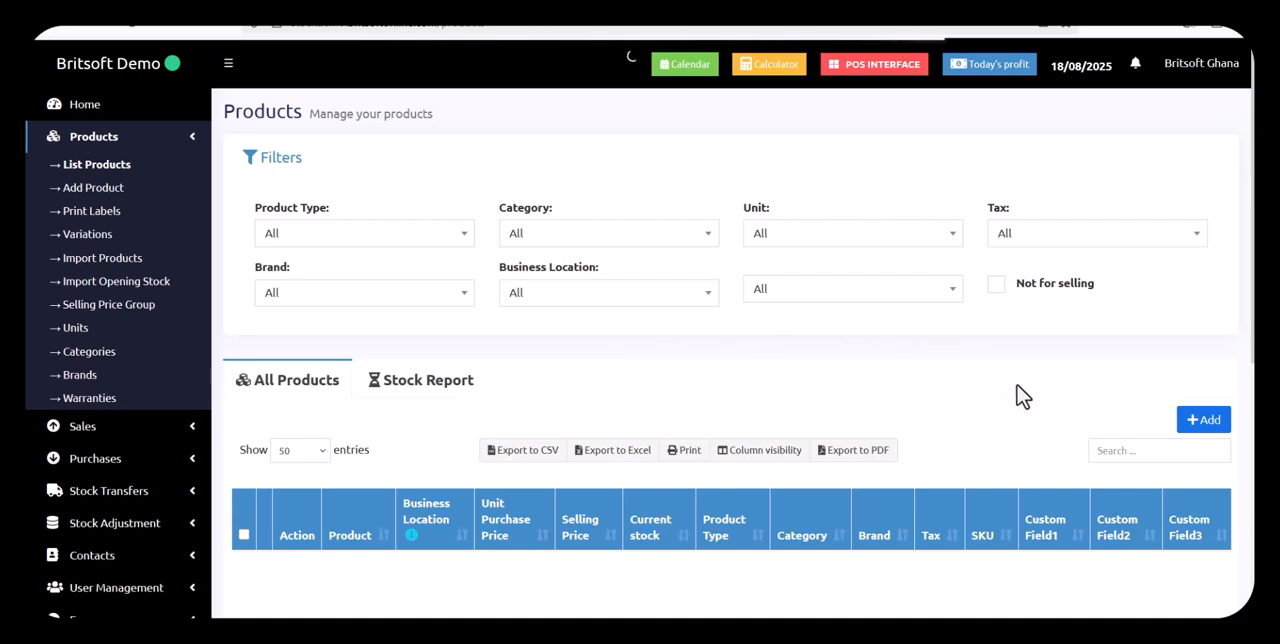
{"action": "left_click", "coordinate": [1115, 452]}
{"action": "type", "text": "vita"}
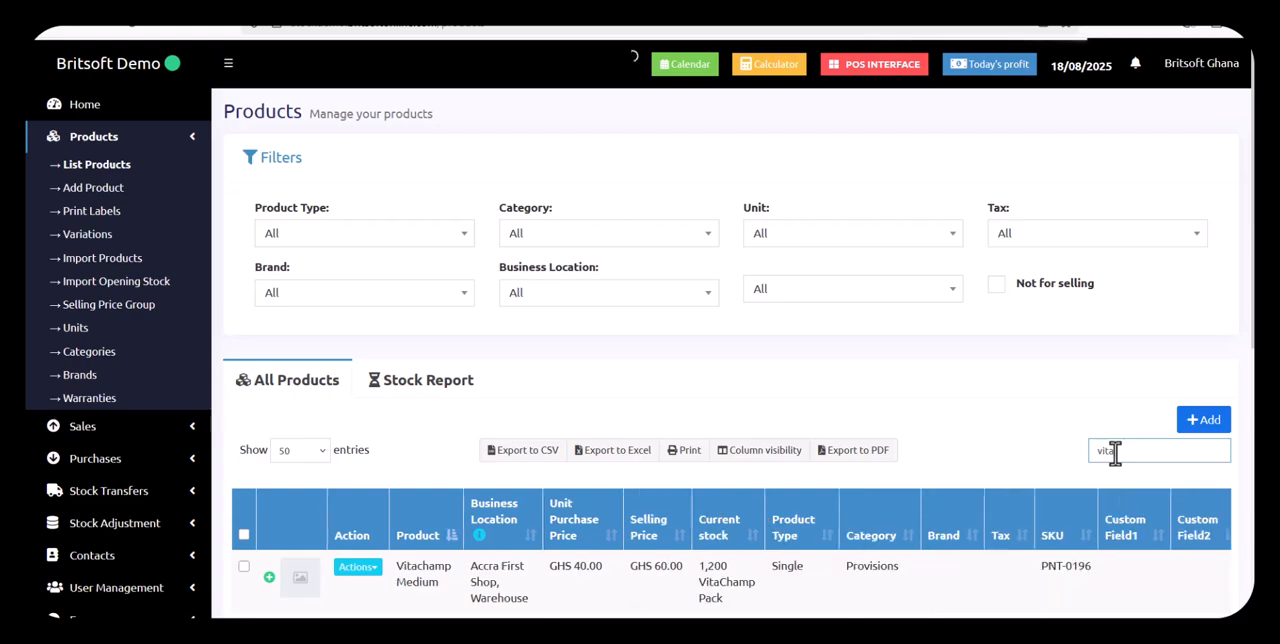
{"action": "scroll", "coordinate": [808, 514], "scroll_direction": "down", "scroll_amount": 2}
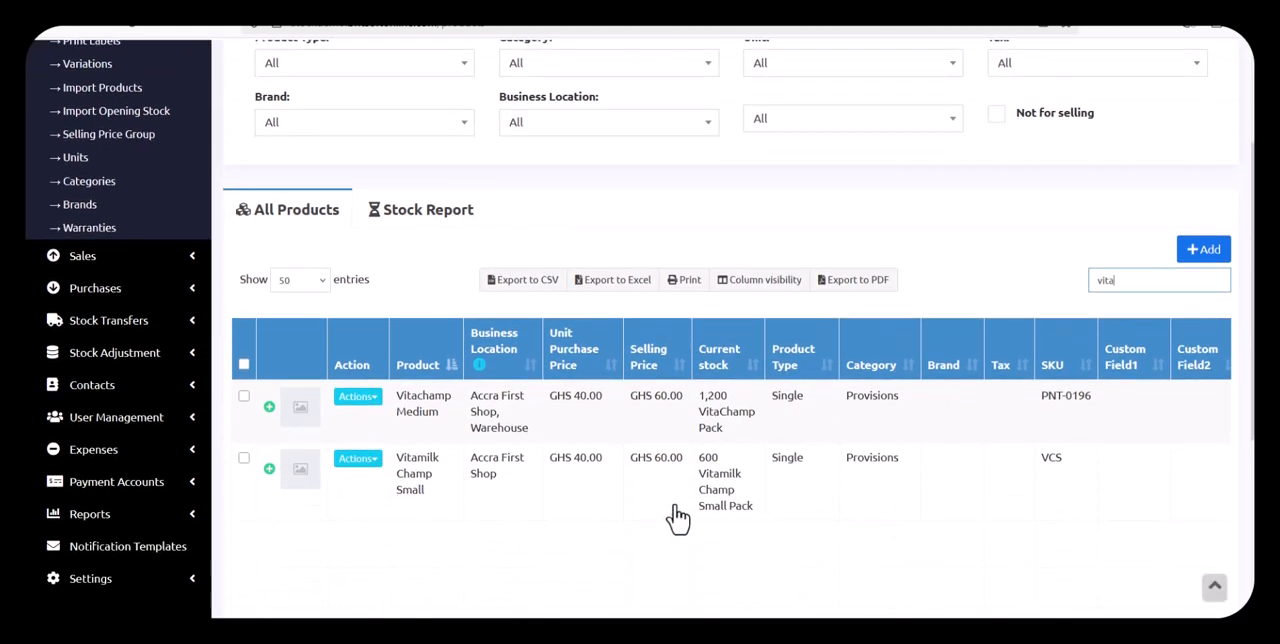
View Vitamilk Champ Small's product details, check its prices and stock details, and close them
{"action": "left_click", "coordinate": [617, 482]}
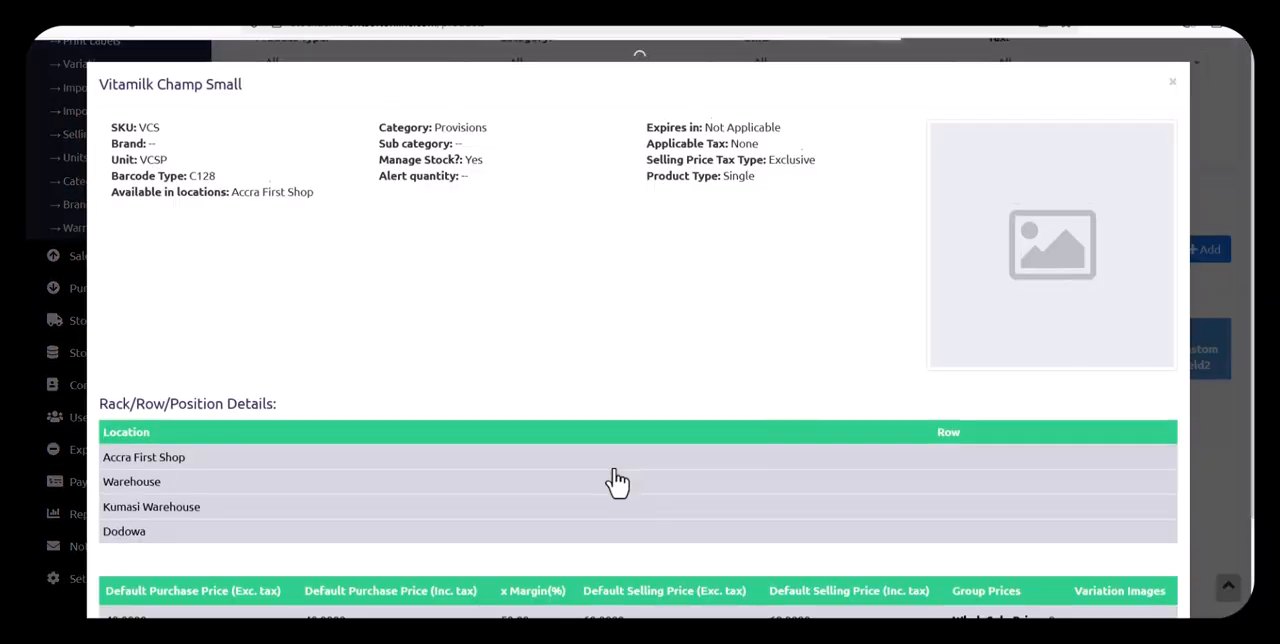
{"action": "scroll", "coordinate": [646, 470], "scroll_direction": "down", "scroll_amount": 2}
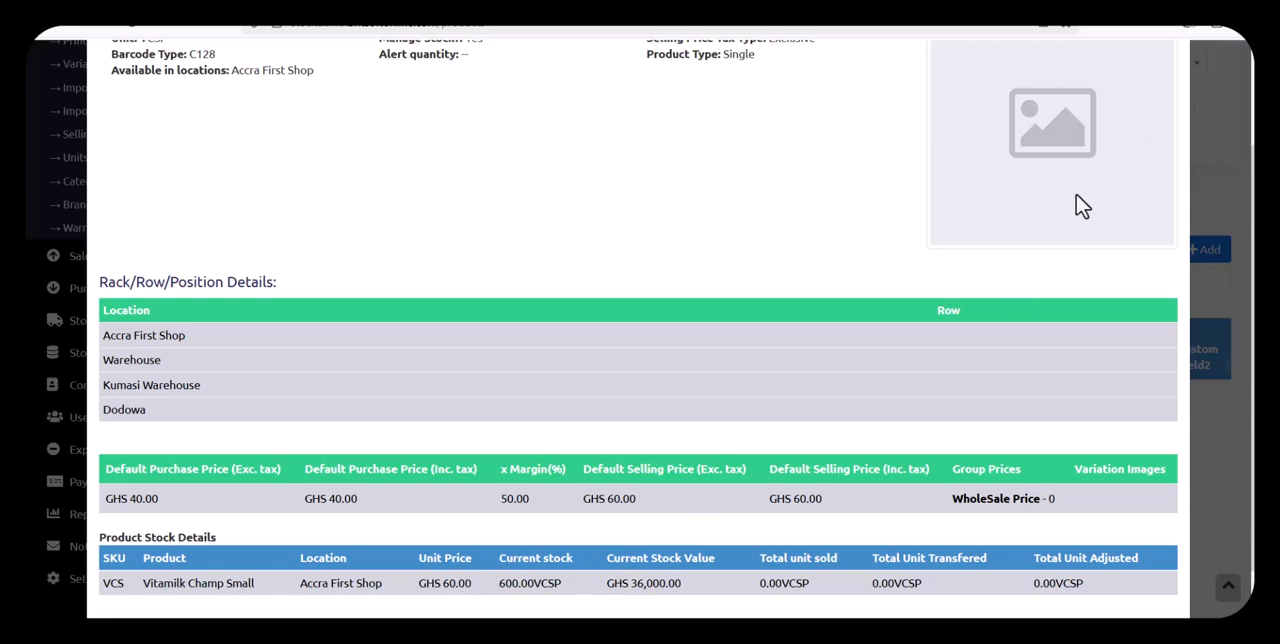
{"action": "scroll", "coordinate": [1080, 206], "scroll_direction": "up", "scroll_amount": 3}
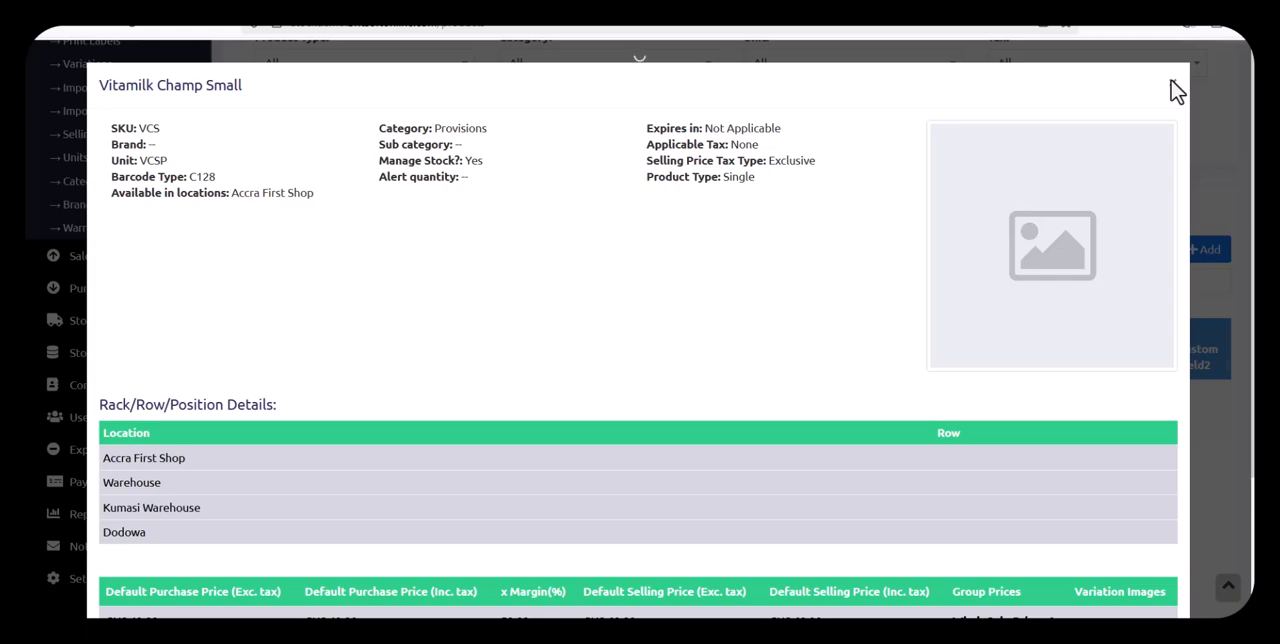
{"action": "left_click", "coordinate": [1172, 83]}
Return to the unsaved purchase and select the box unit on the Vitamilk Champ Small line
{"action": "left_click", "coordinate": [345, 4]}
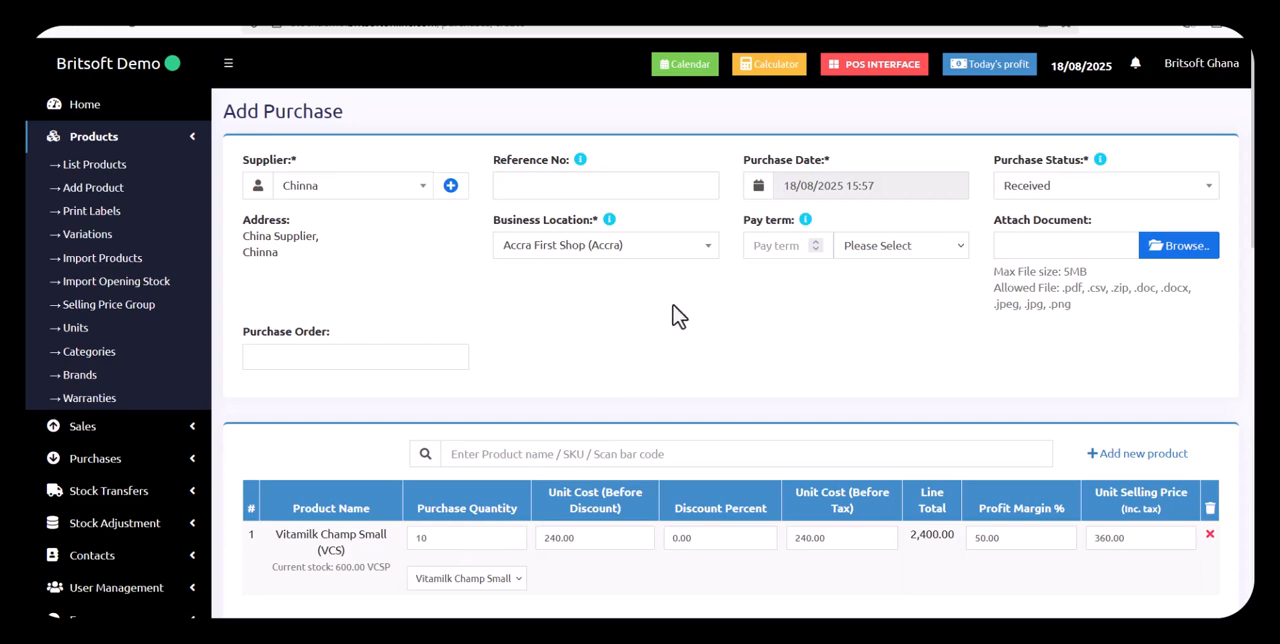
{"action": "scroll", "coordinate": [858, 390], "scroll_direction": "down", "scroll_amount": 1}
{"action": "scroll", "coordinate": [858, 390], "scroll_direction": "down", "scroll_amount": 3}
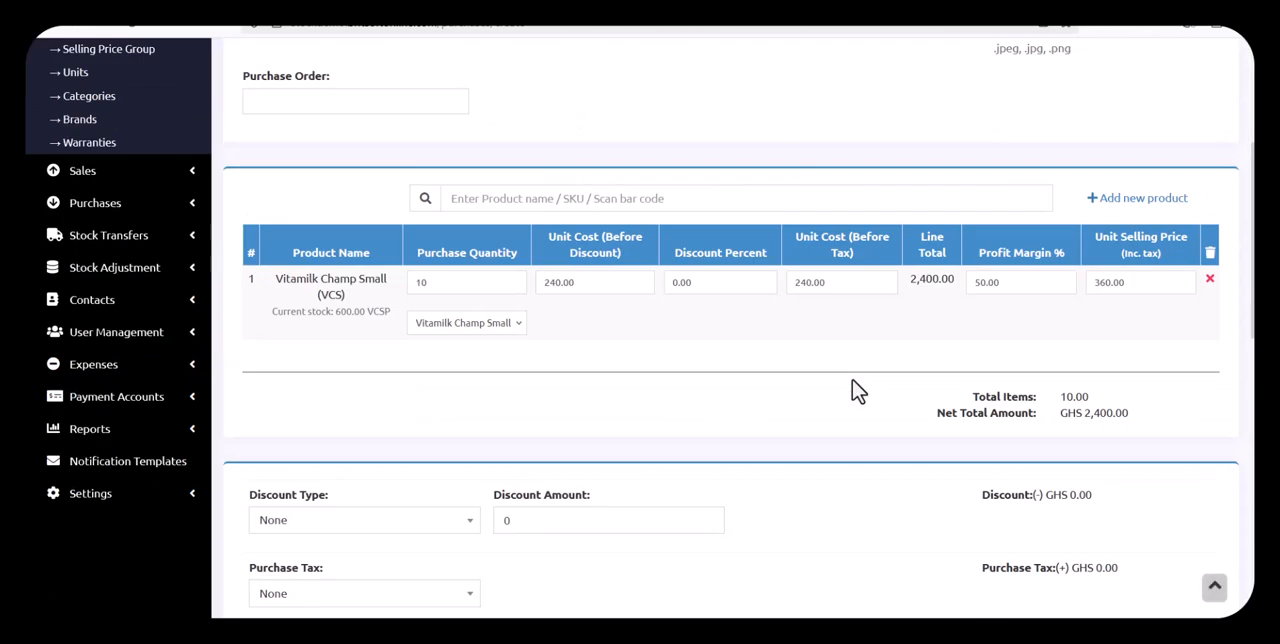
{"action": "left_click", "coordinate": [466, 325]}
{"action": "left_click", "coordinate": [479, 366]}
Enter a cash payment of 2400 for the purchase and save it
{"action": "scroll", "coordinate": [705, 375], "scroll_direction": "down", "scroll_amount": 10}
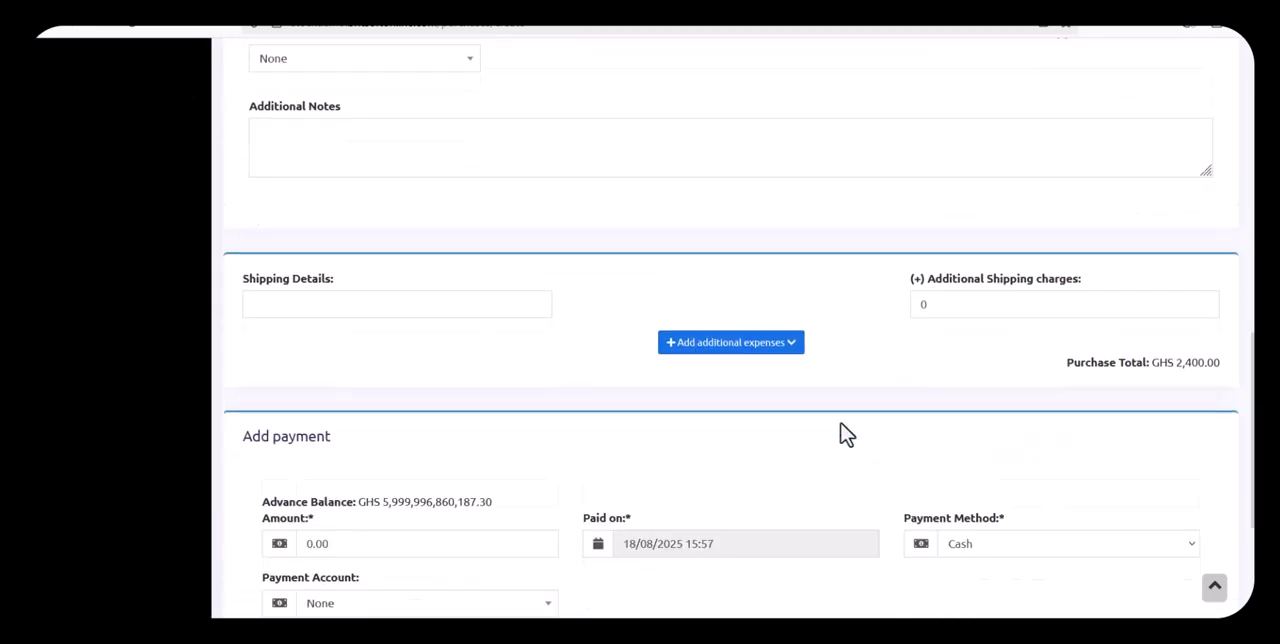
{"action": "left_click", "coordinate": [376, 287]}
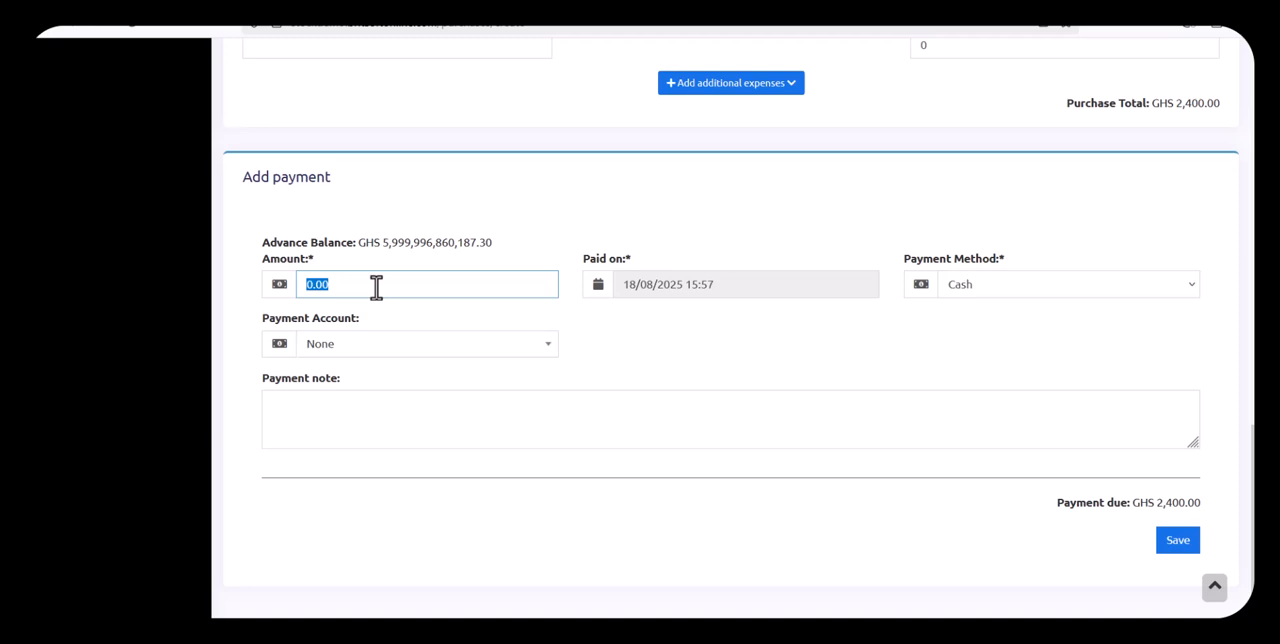
{"action": "type", "text": "2400"}
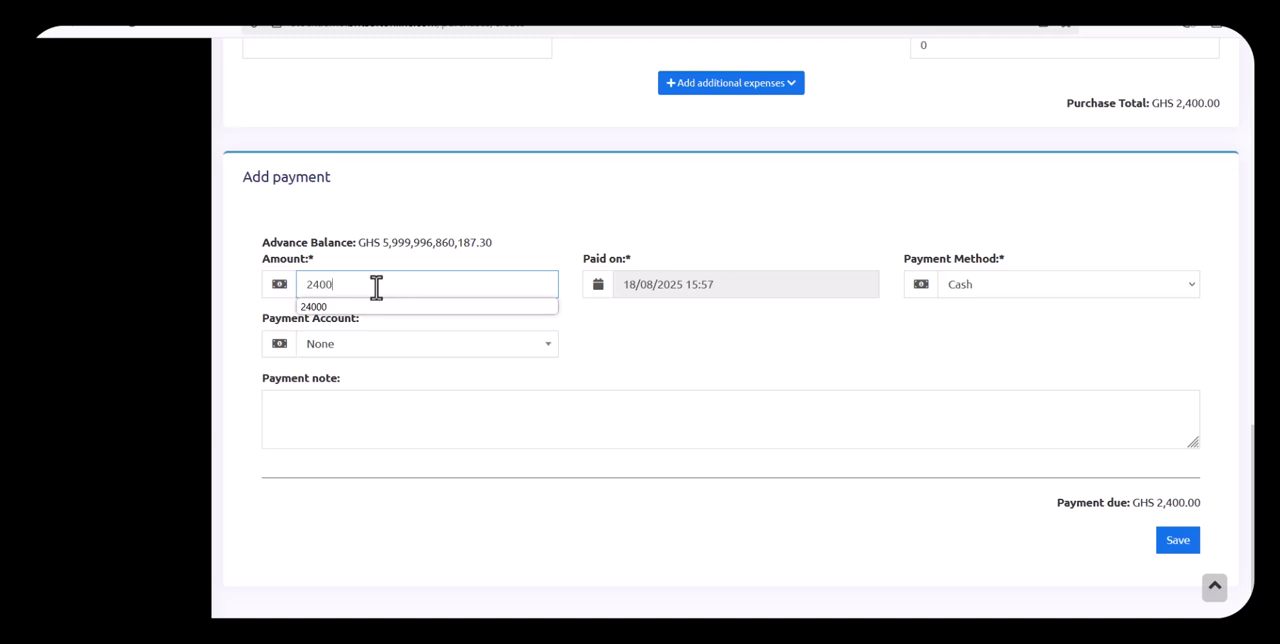
{"action": "left_click", "coordinate": [678, 370]}
{"action": "left_click", "coordinate": [1180, 544]}
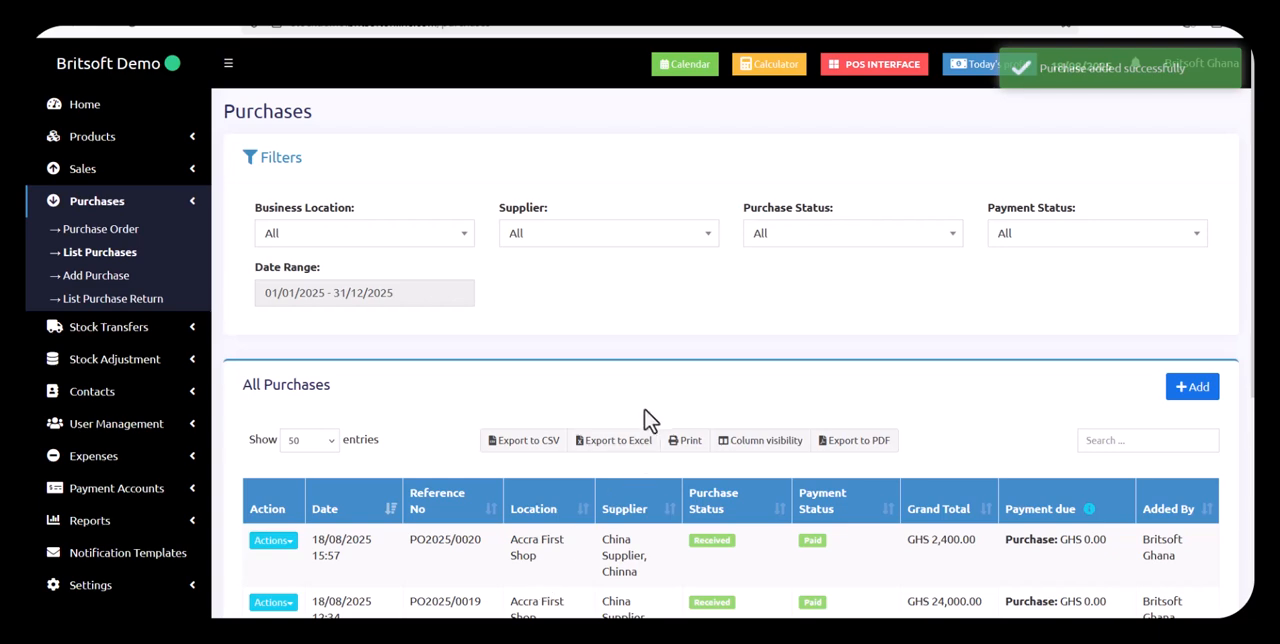
Search the product list for "vitami" and check Vitamilk Champ Small's current stock
{"action": "left_click", "coordinate": [140, 136]}
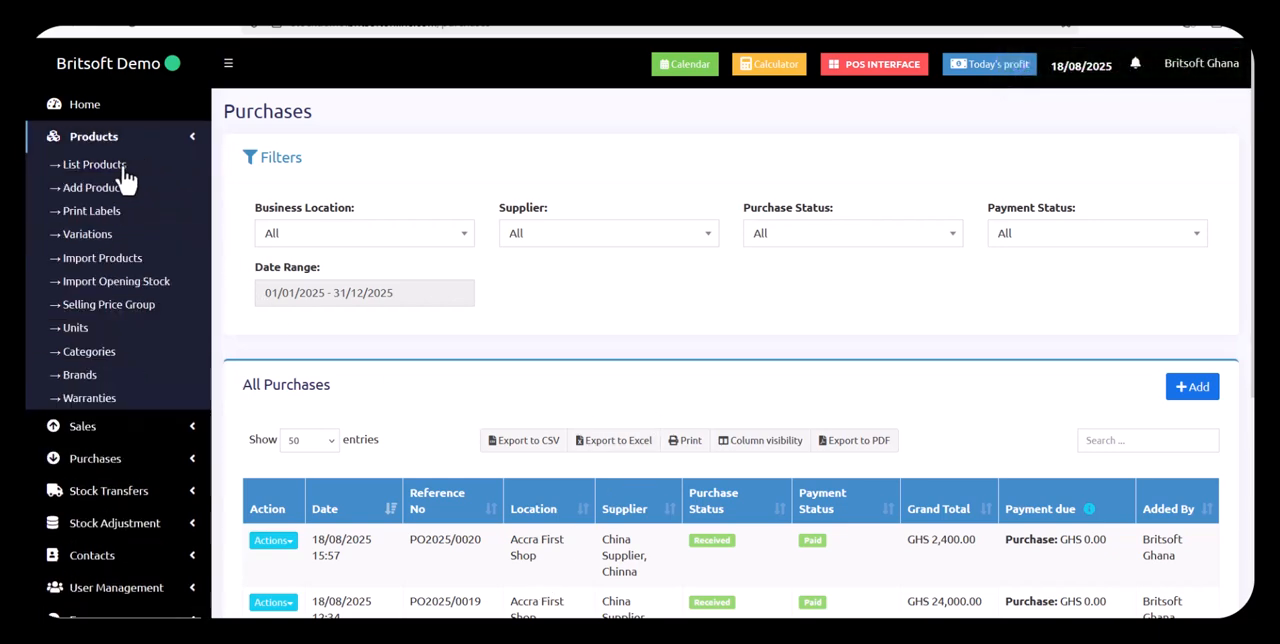
{"action": "left_click", "coordinate": [124, 170]}
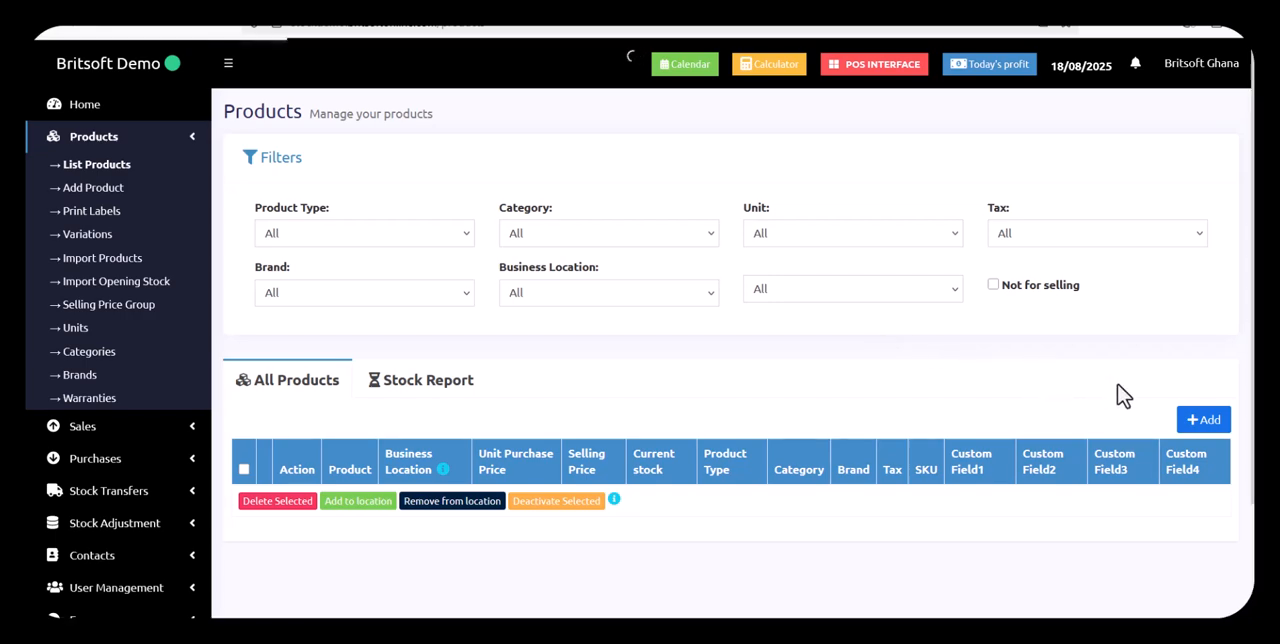
{"action": "left_click", "coordinate": [1120, 451]}
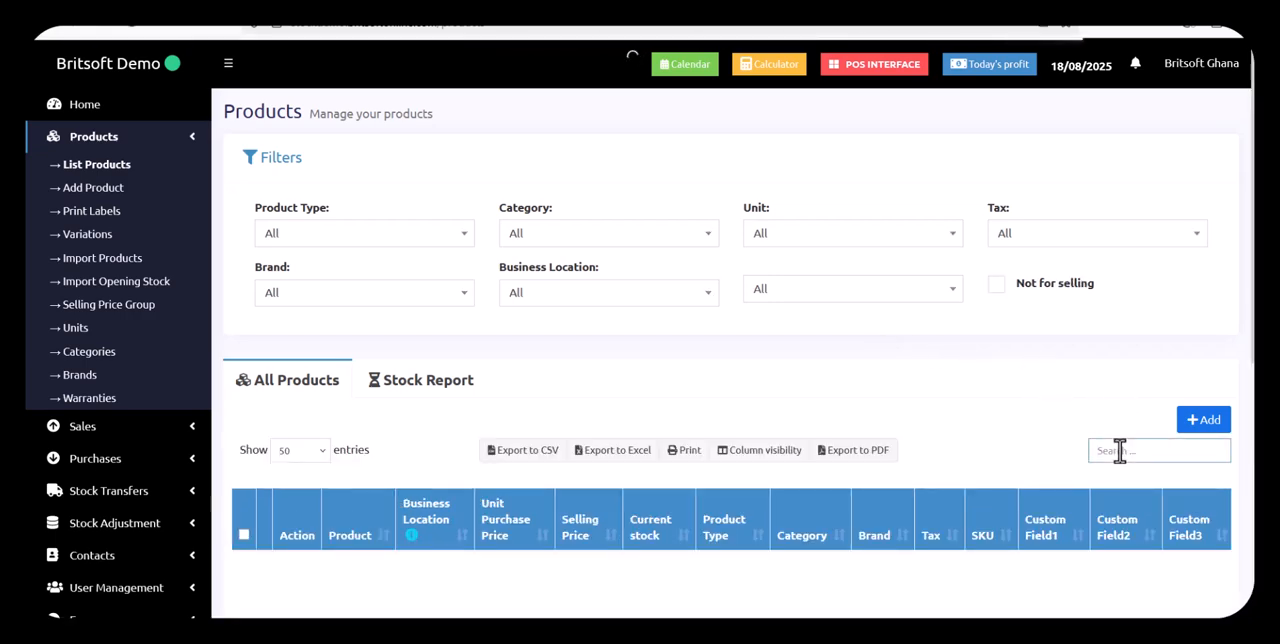
{"action": "type", "text": "vita"}
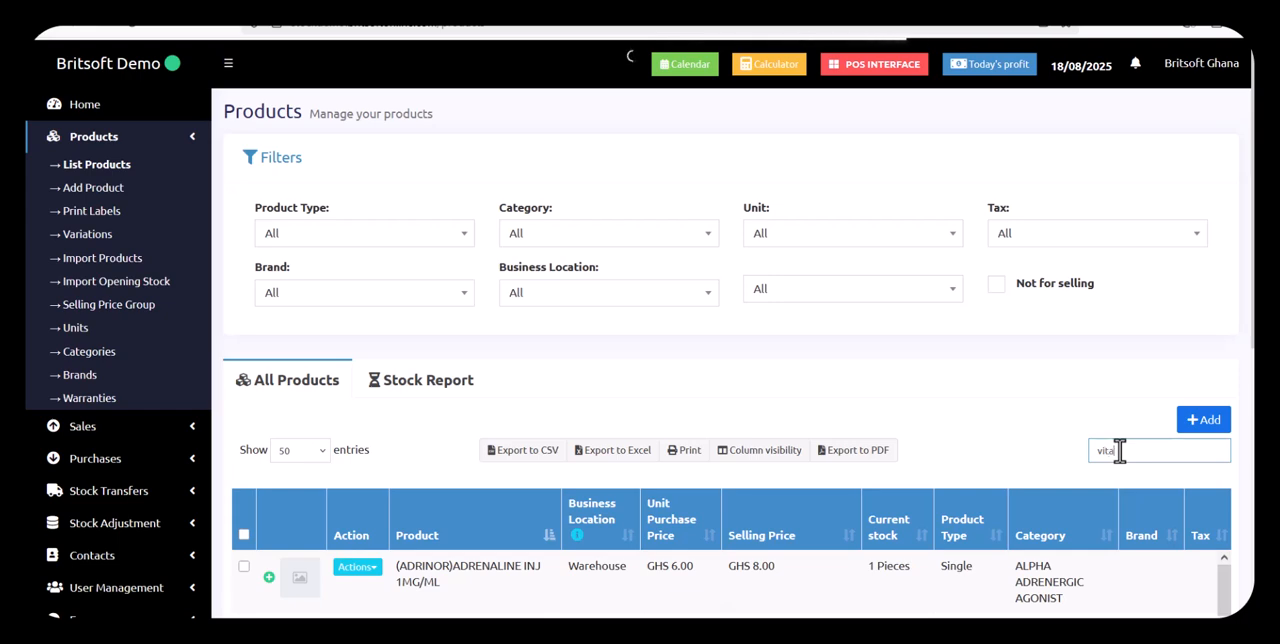
{"action": "type", "text": "mi"}
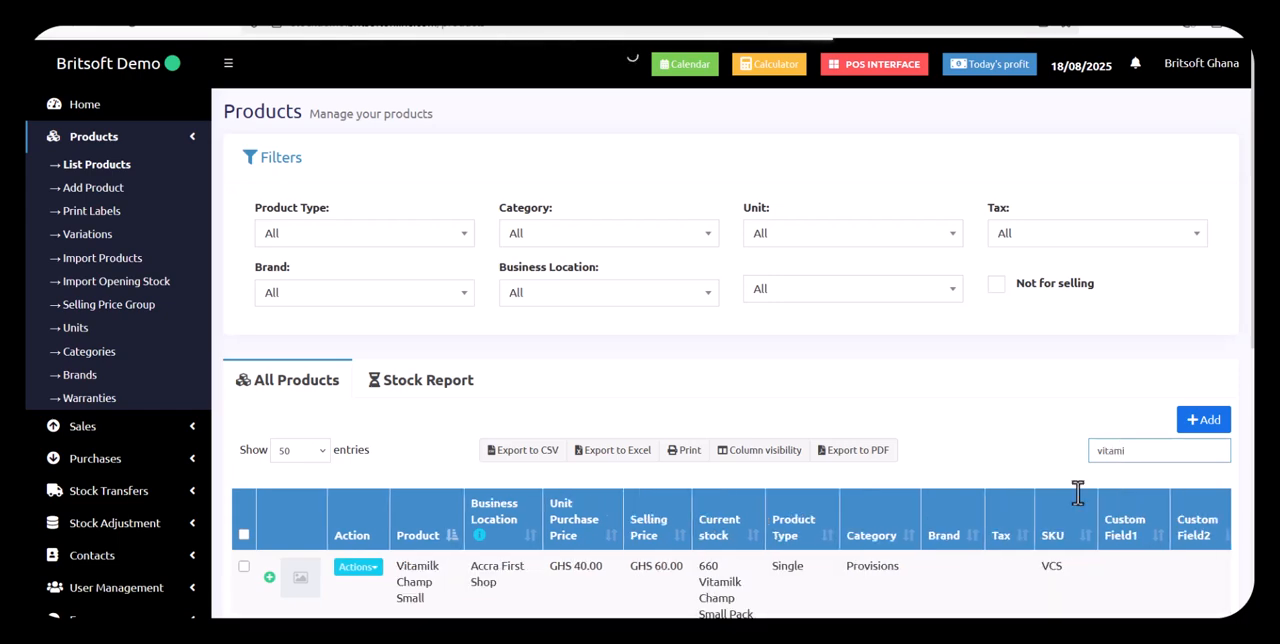
{"action": "scroll", "coordinate": [720, 600], "scroll_direction": "down", "scroll_amount": 1}
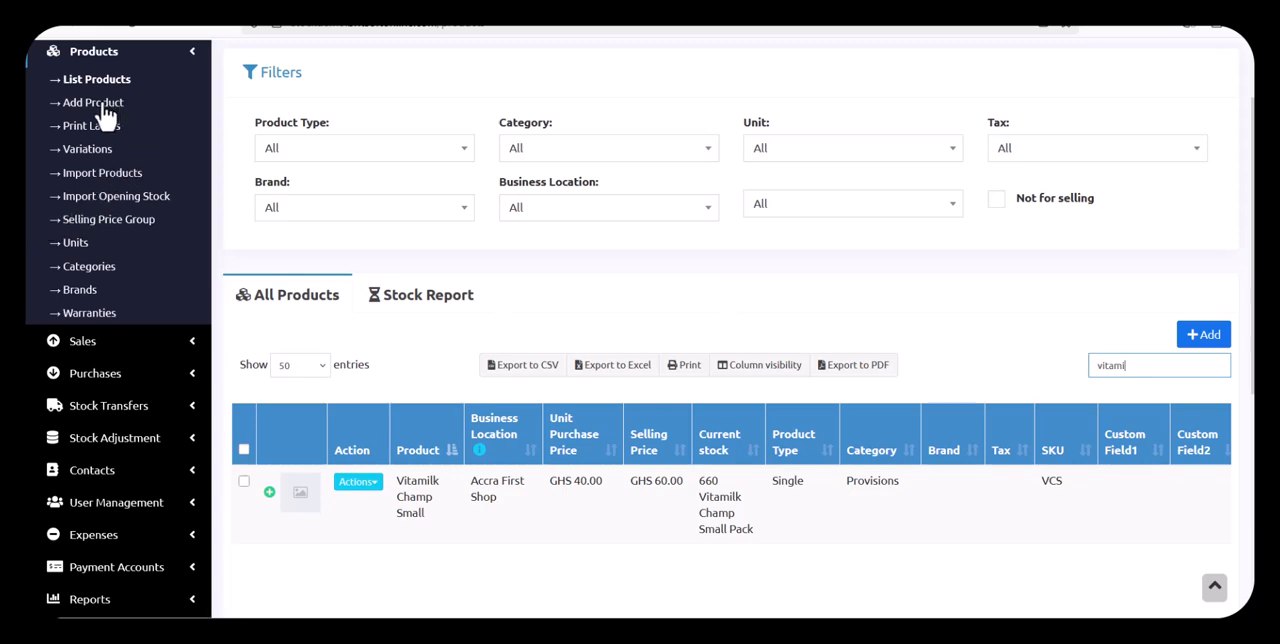
Create a unit named Ideal Milk Piece with short name IDP and decimals not allowed
{"action": "left_click", "coordinate": [83, 249]}
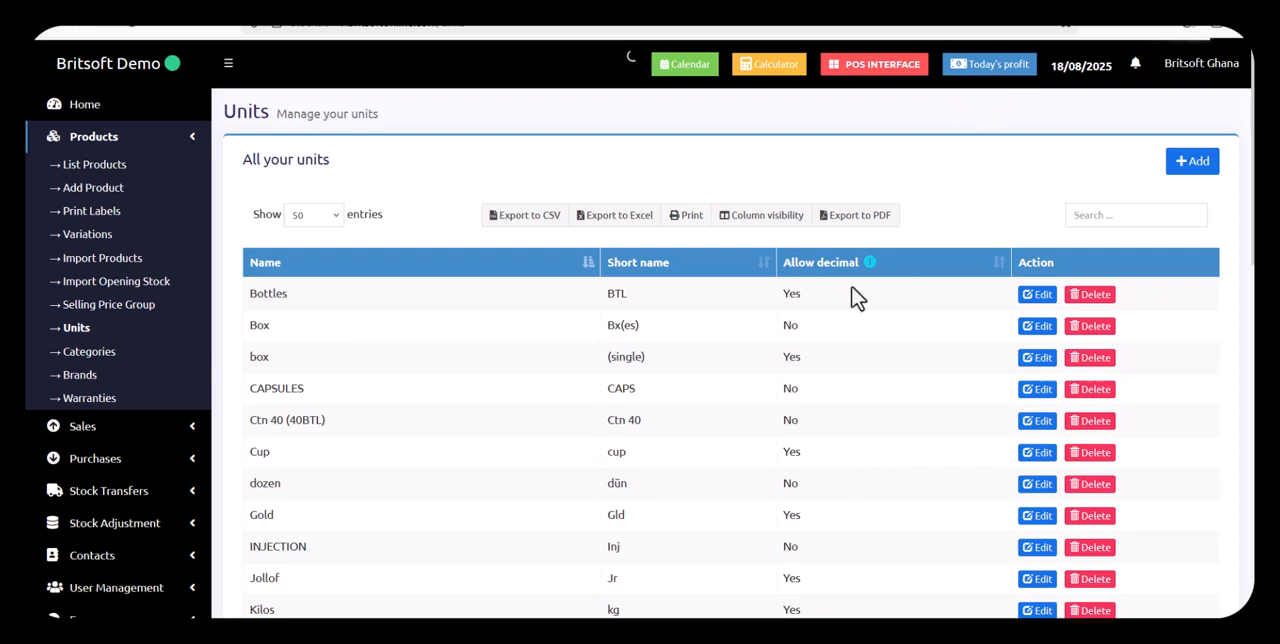
{"action": "left_click", "coordinate": [1205, 168]}
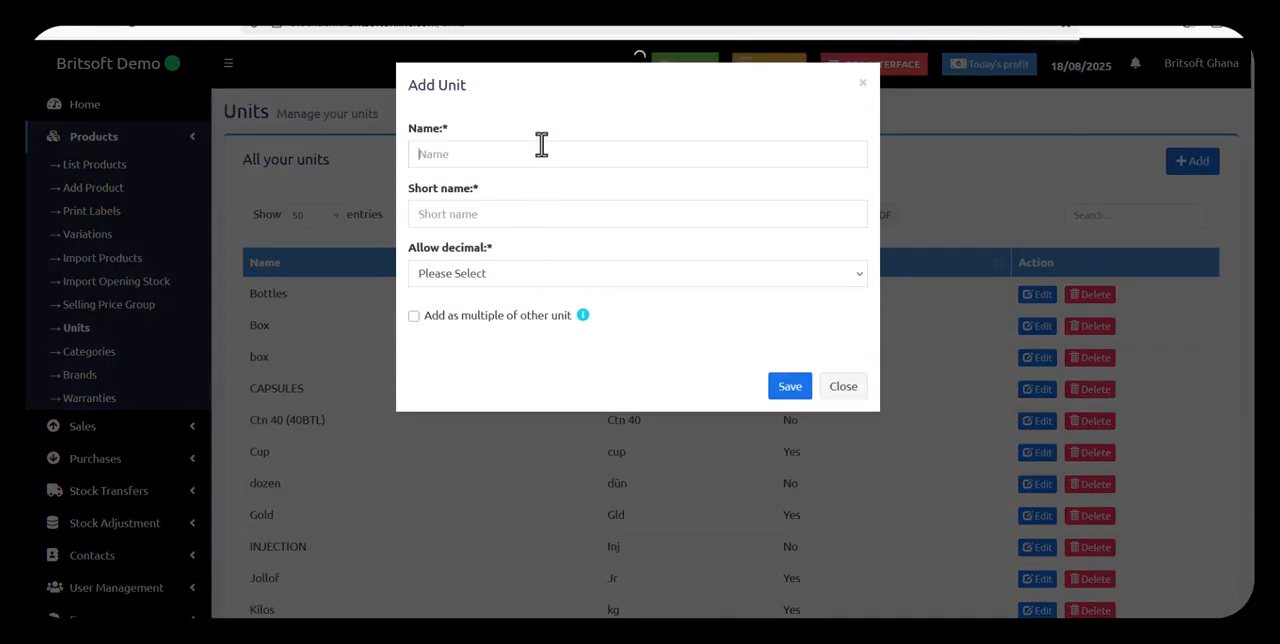
{"action": "left_click", "coordinate": [541, 146]}
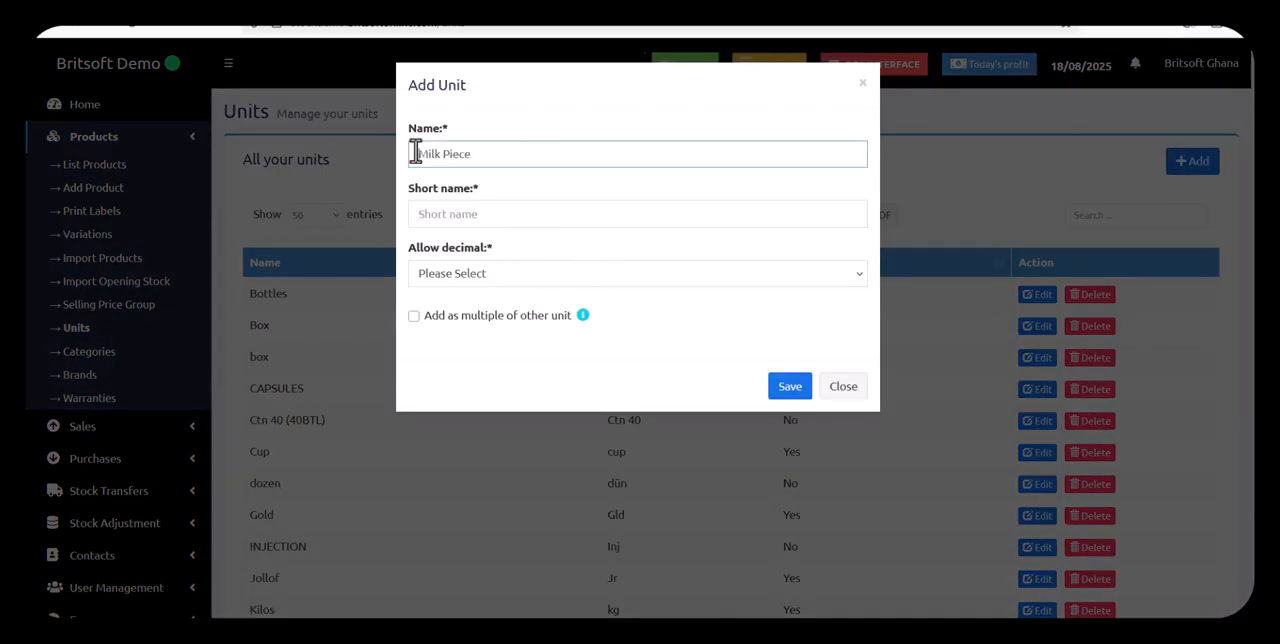
{"action": "type", "text": "Ideal Milk Piece"}
{"action": "left_click", "coordinate": [463, 213]}
{"action": "type", "text": "D"}
{"action": "key", "text": "BackSpace"}
{"action": "type", "text": "IDP"}
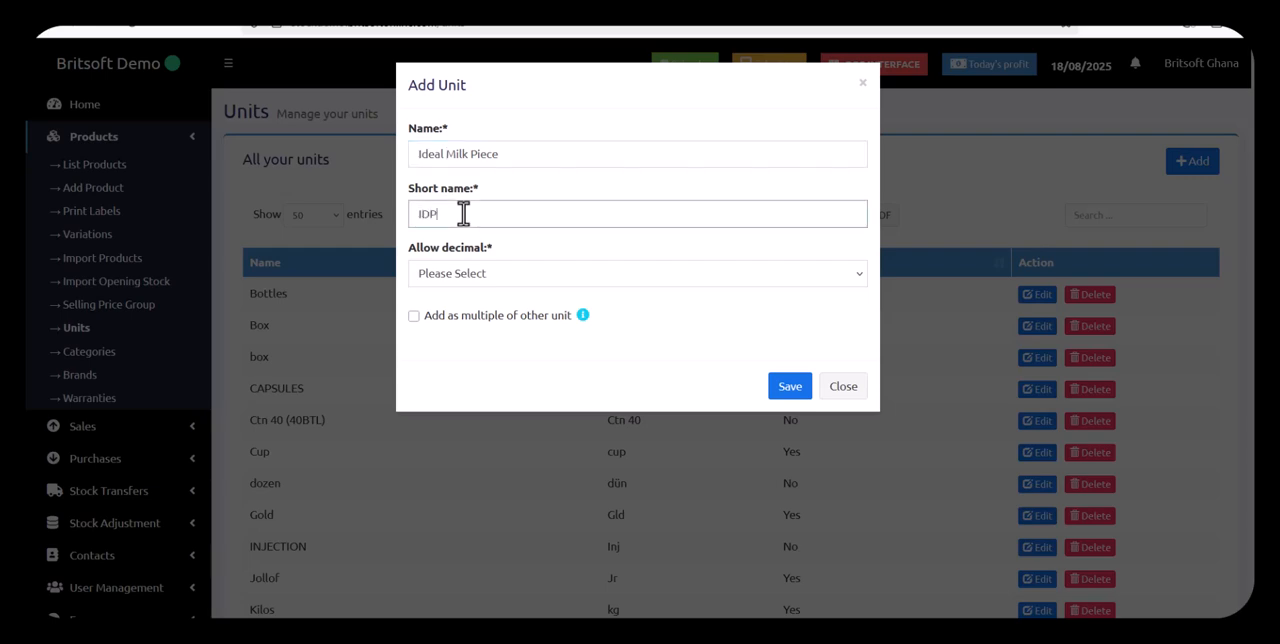
{"action": "left_click", "coordinate": [472, 277]}
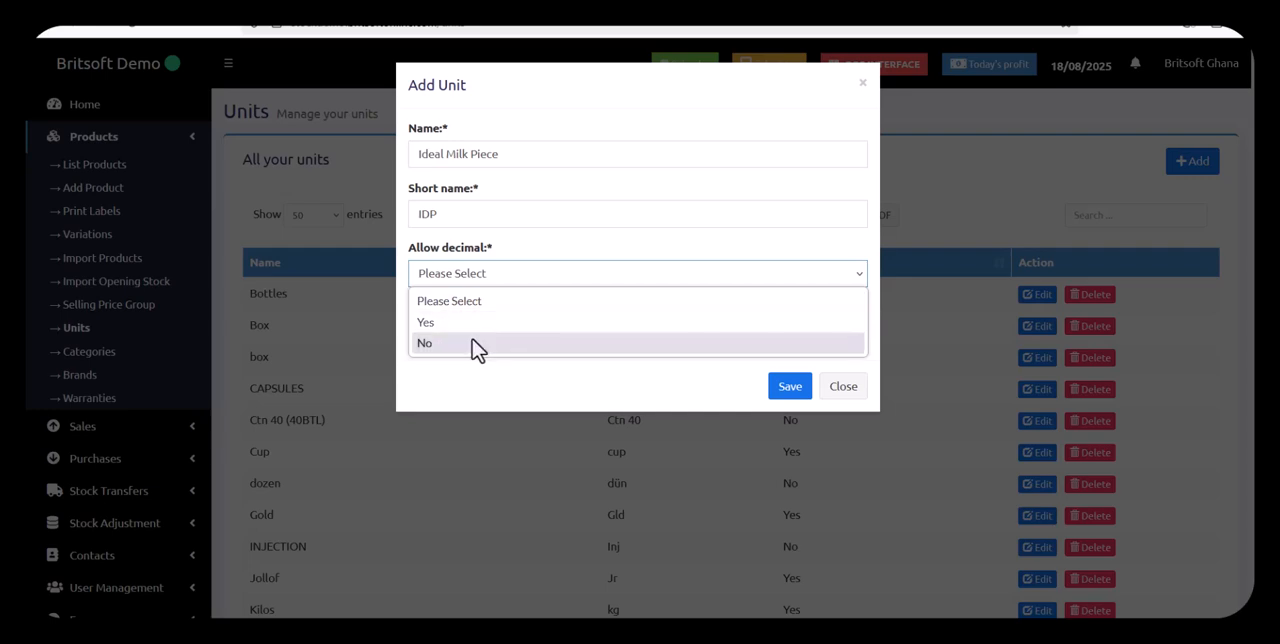
{"action": "left_click", "coordinate": [477, 344]}
{"action": "left_click", "coordinate": [778, 398]}
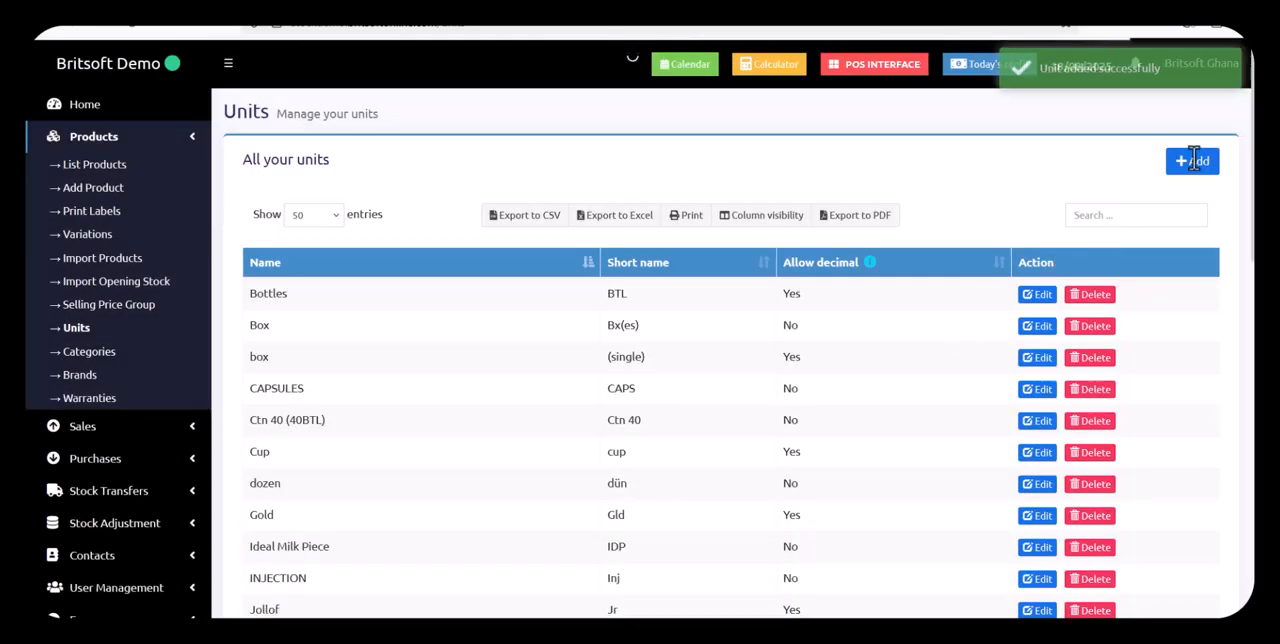
Start another new unit named Ideal Milk Pack with short name IDMPA and decimals not allowed
{"action": "left_click", "coordinate": [1192, 168]}
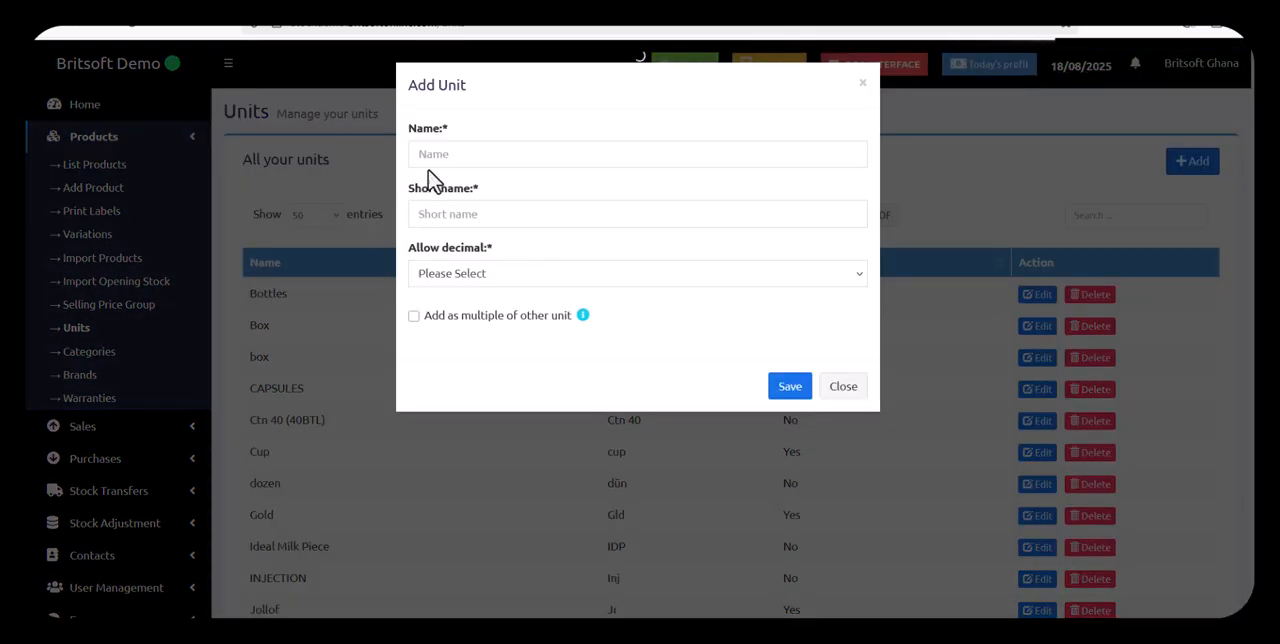
{"action": "left_click", "coordinate": [445, 153]}
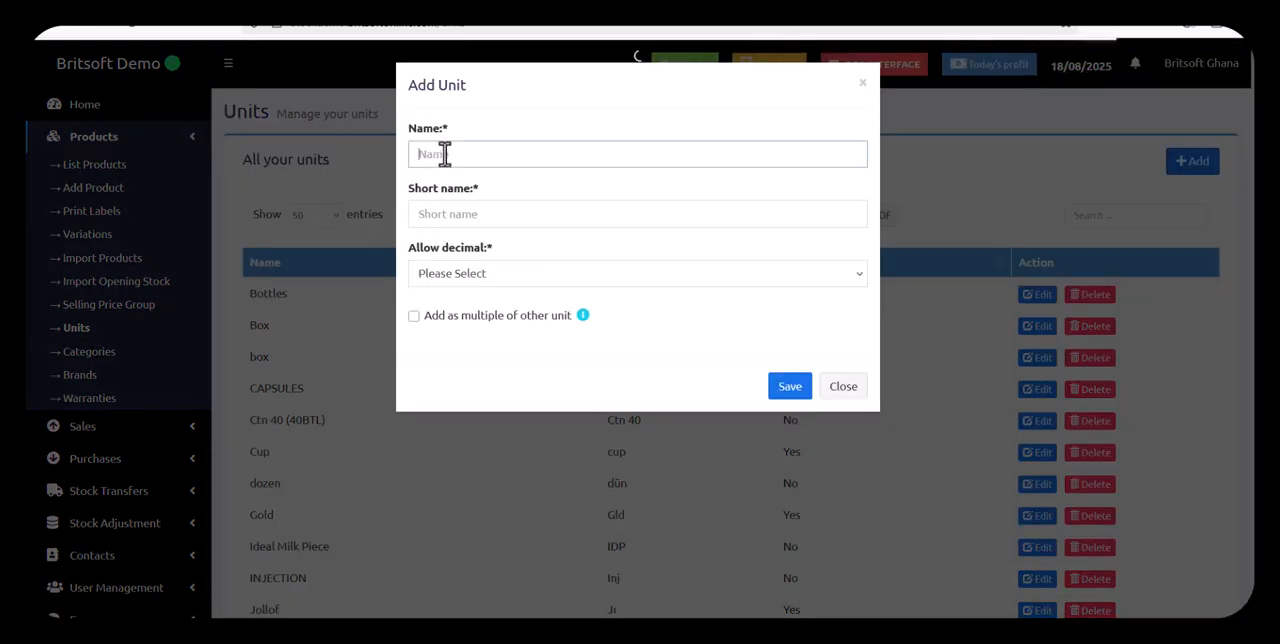
{"action": "type", "text": "I"}
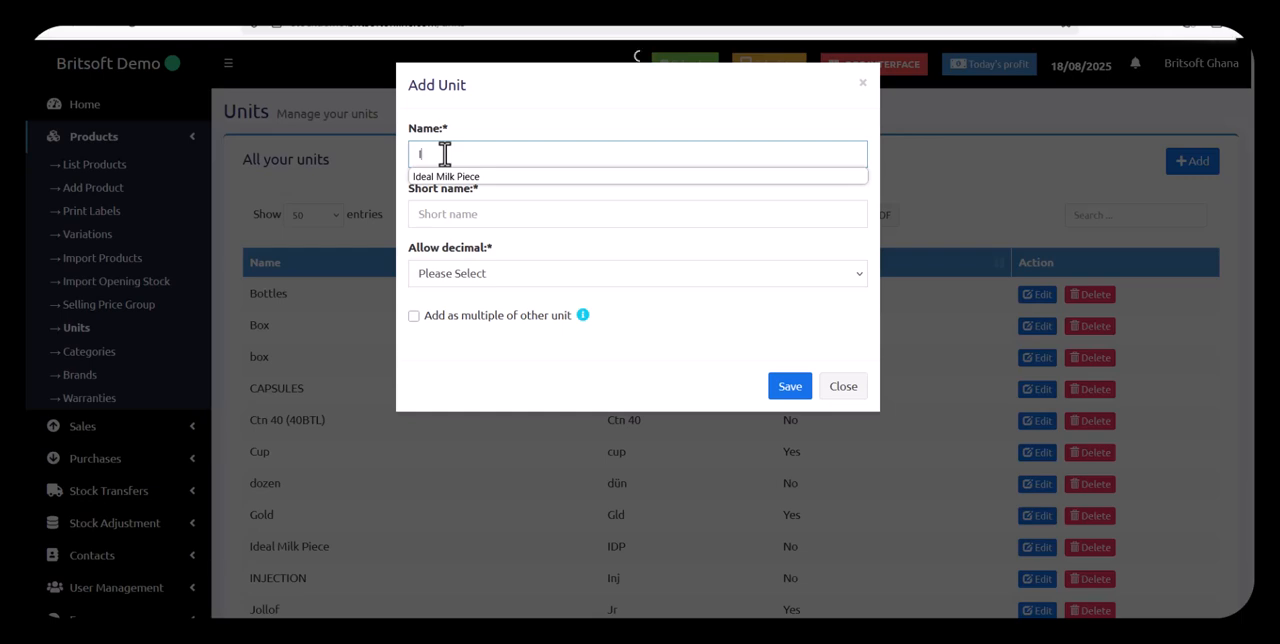
{"action": "type", "text": "deal M"}
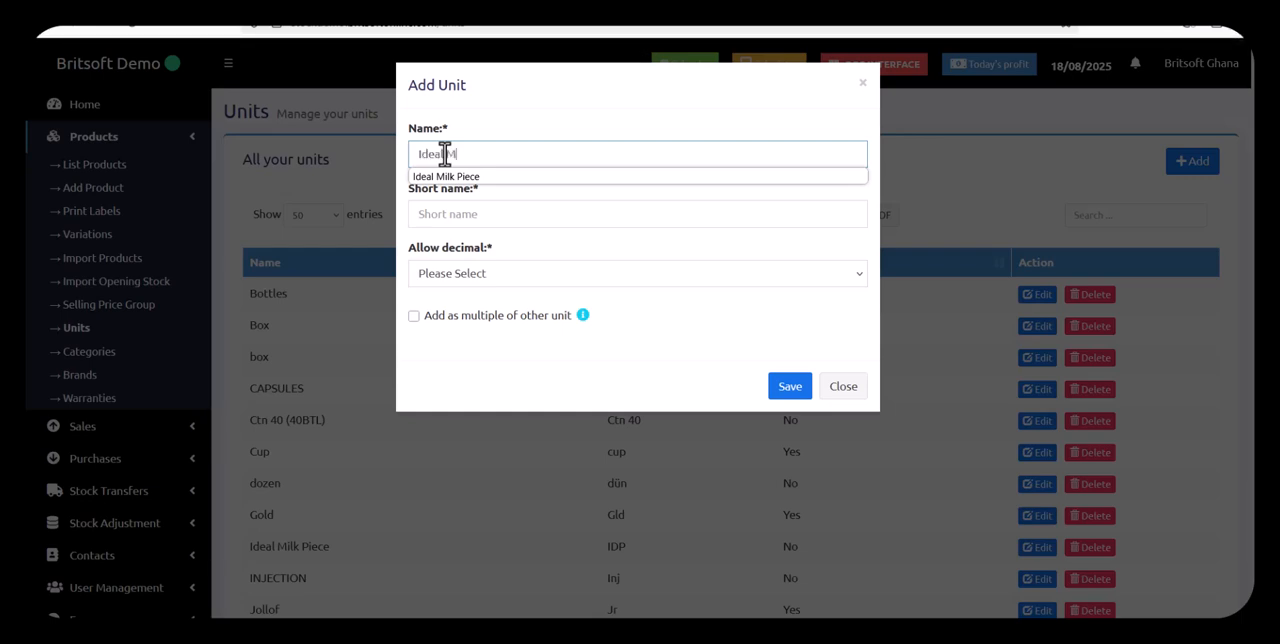
{"action": "type", "text": "ilk Pak"}
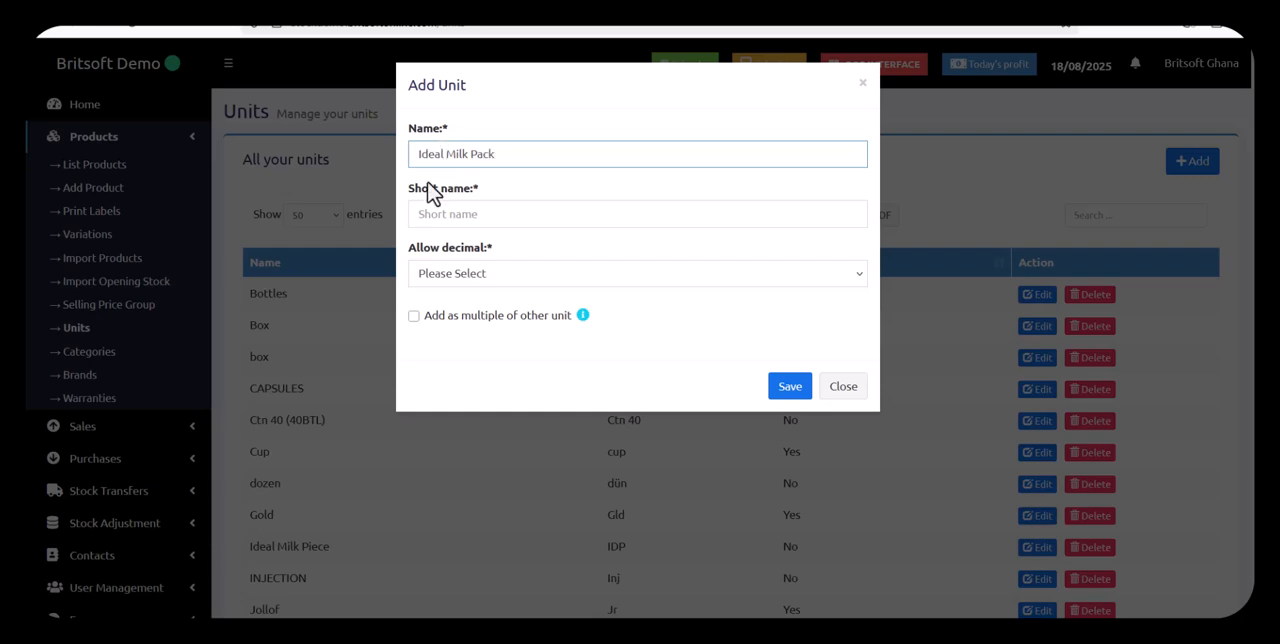
{"action": "left_click", "coordinate": [457, 211]}
{"action": "type", "text": "IDMPA"}
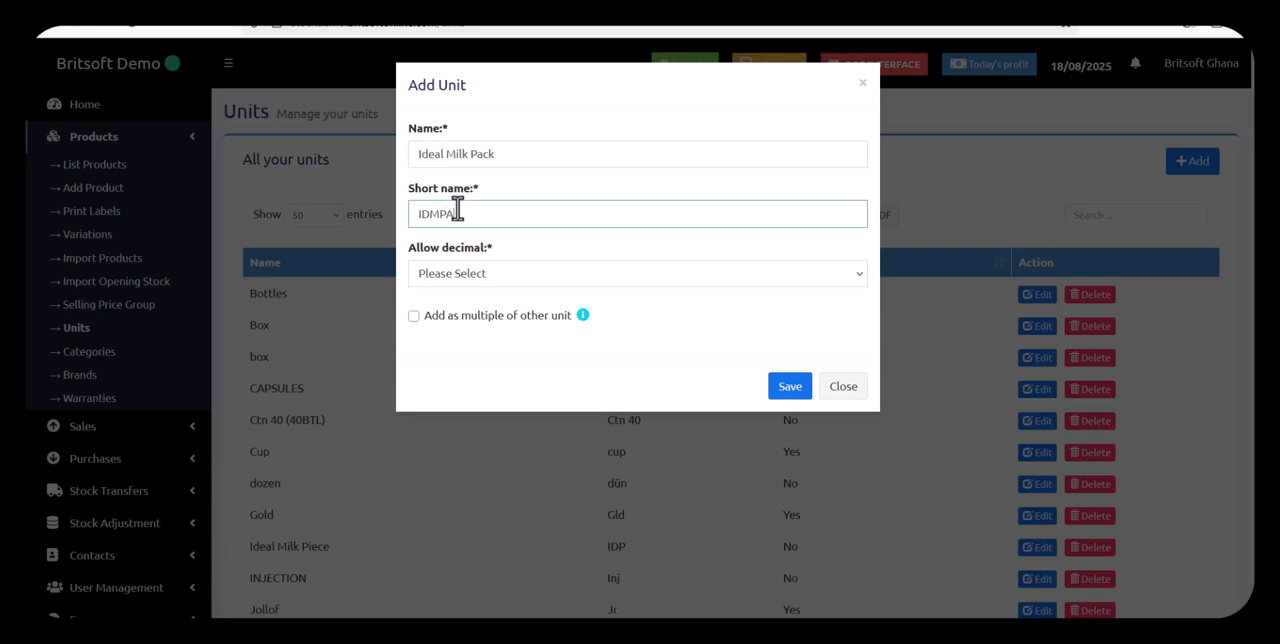
{"action": "left_click", "coordinate": [474, 284]}
{"action": "left_click", "coordinate": [480, 338]}
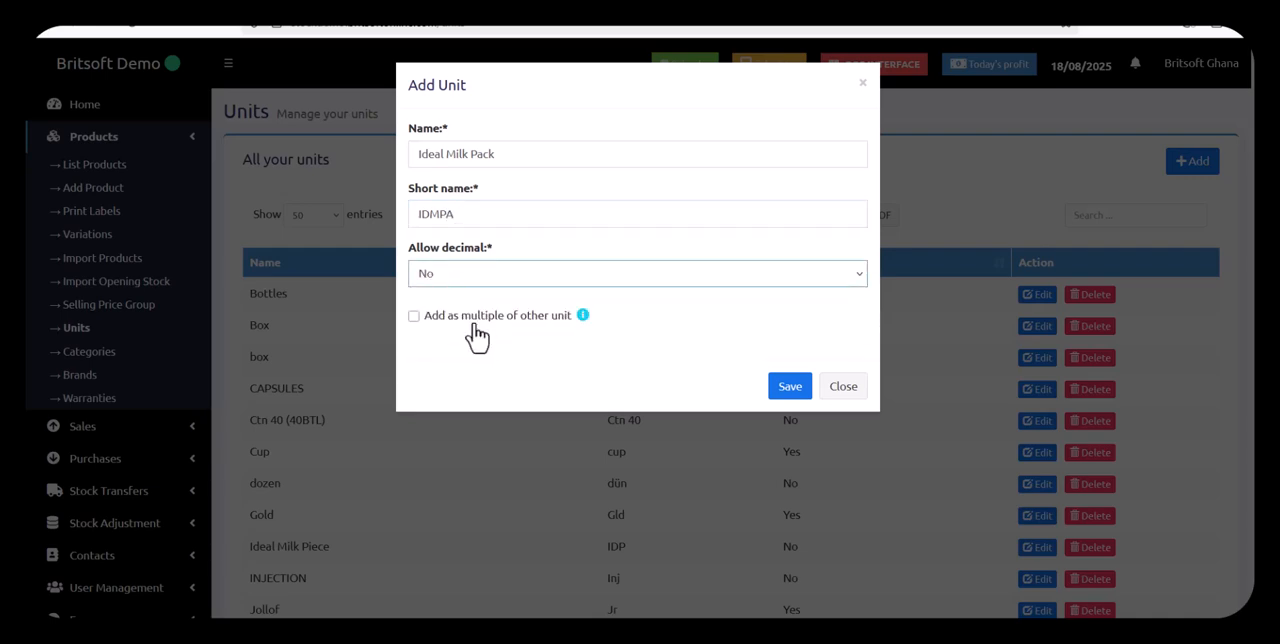
Define Ideal Milk Pack as a multiple of 8 Ideal Milk Piece (IDP) and save the unit
{"action": "left_click", "coordinate": [535, 318]}
{"action": "left_click", "coordinate": [557, 371]}
{"action": "type", "text": "8"}
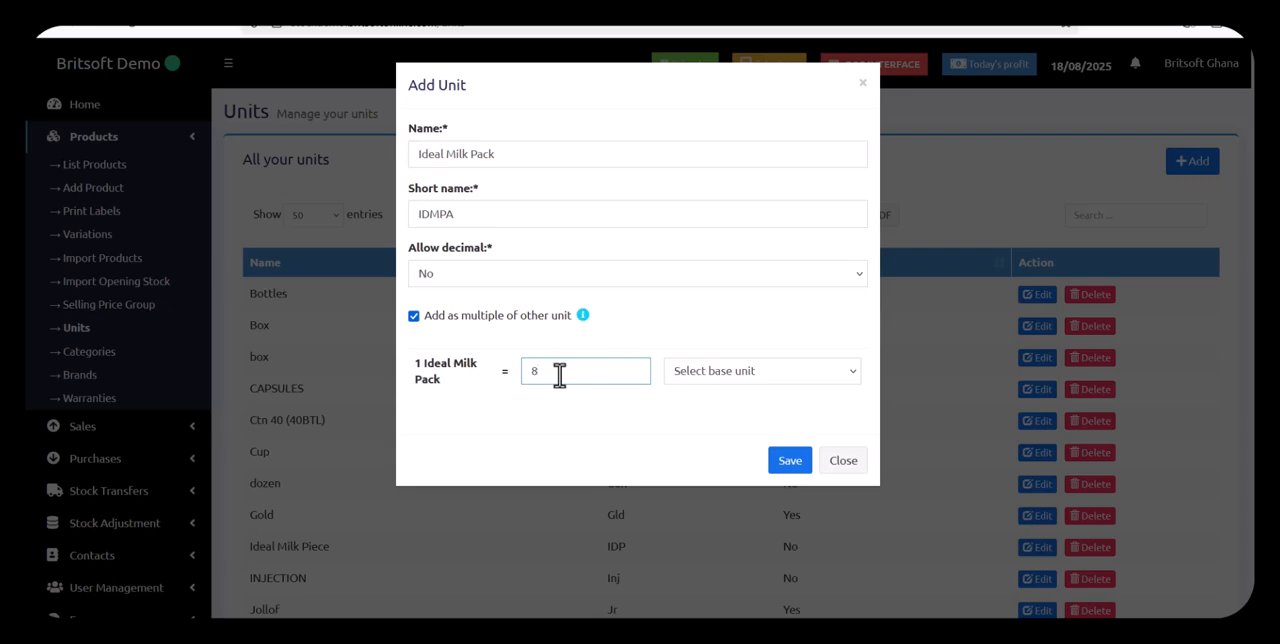
{"action": "left_click", "coordinate": [760, 385]}
{"action": "scroll", "coordinate": [830, 272], "scroll_direction": "down", "scroll_amount": 5}
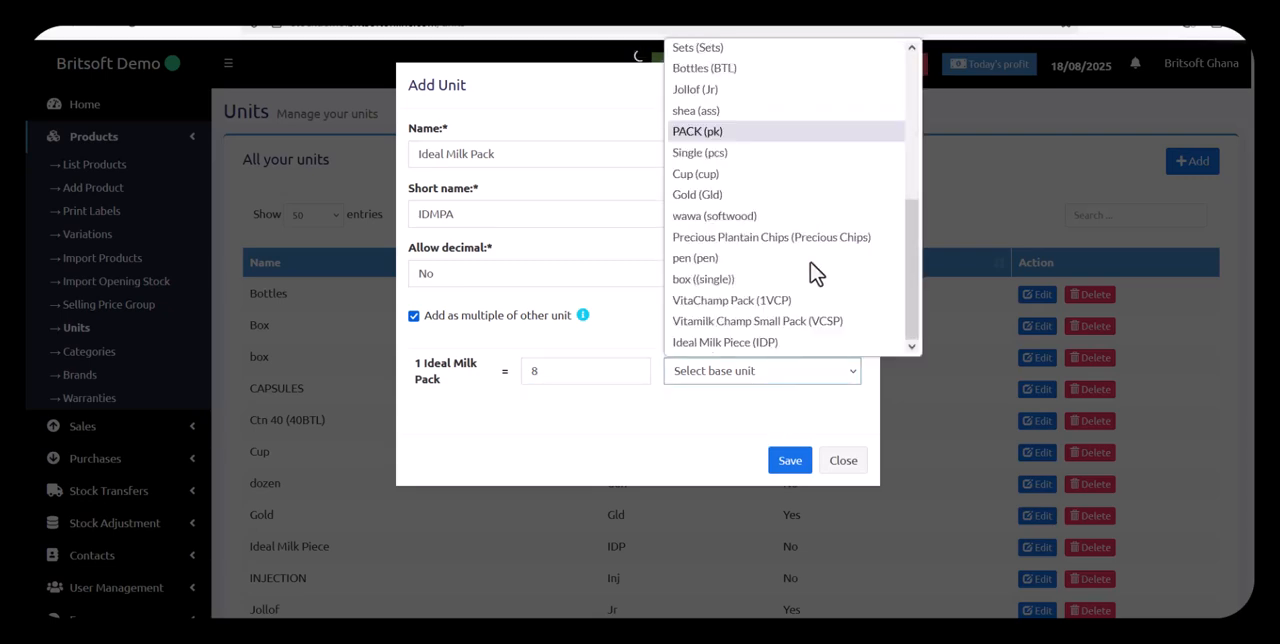
{"action": "left_click", "coordinate": [765, 342]}
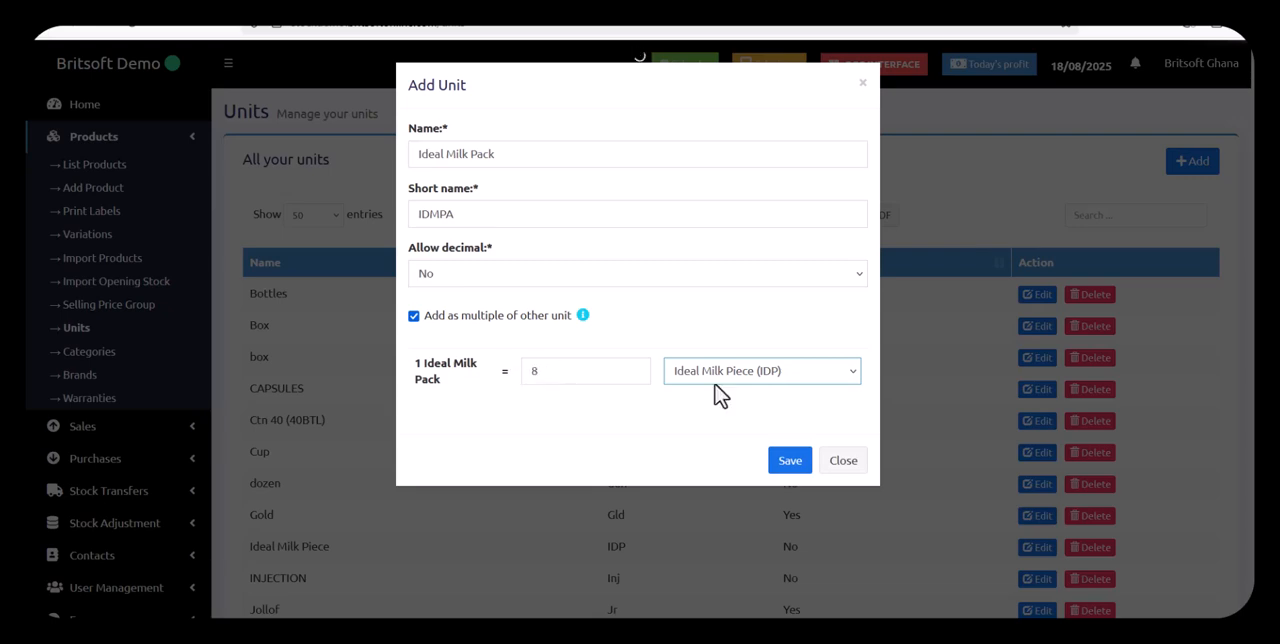
{"action": "left_click", "coordinate": [780, 466]}
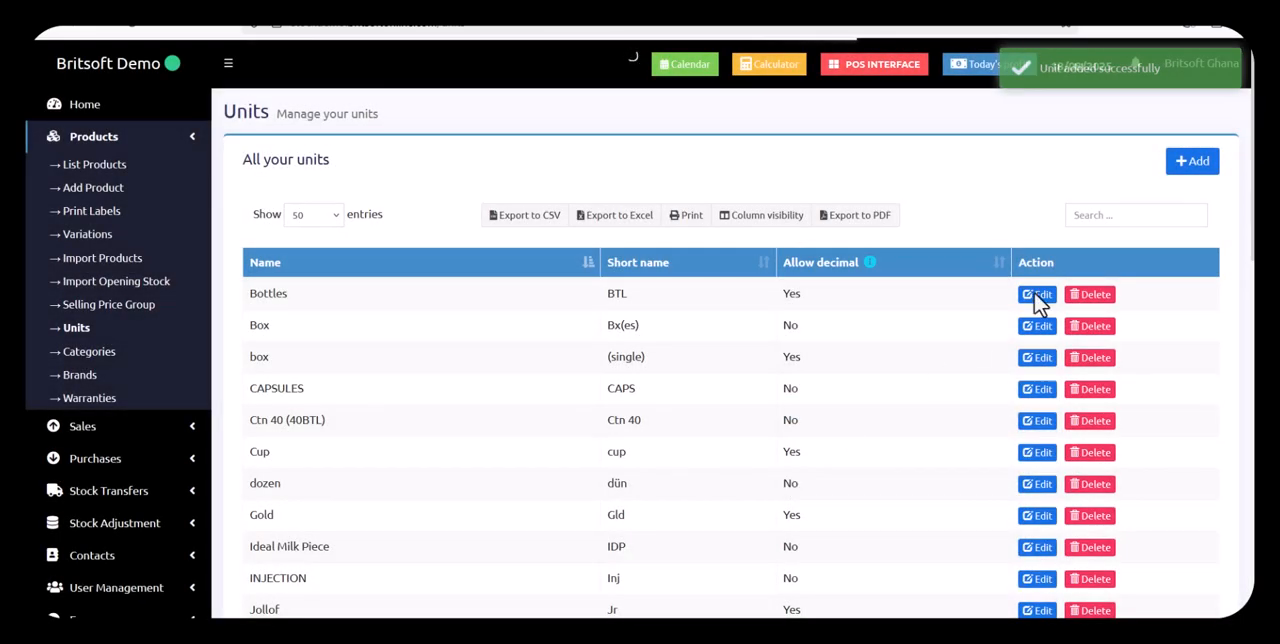
Create a unit named Ideal Milk Box, short name IDMB, without decimals, equal to 56 Ideal Milk Piece (IDP)
{"action": "left_click", "coordinate": [1197, 163]}
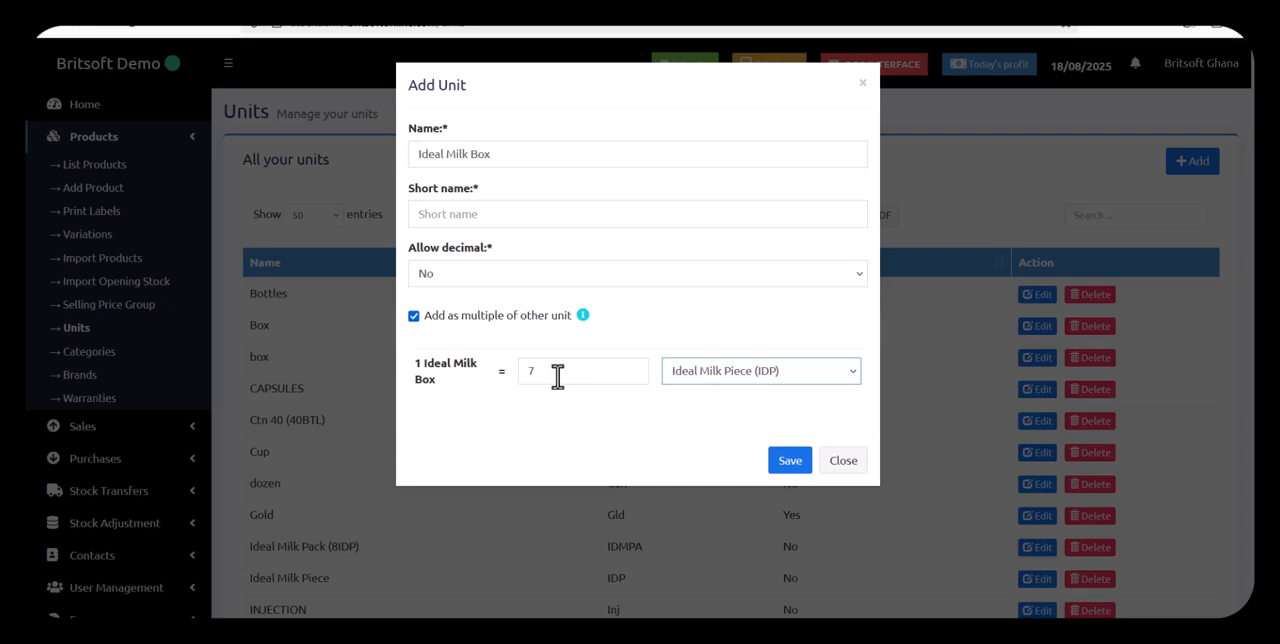
{"action": "double_click", "coordinate": [557, 374]}
{"action": "type", "text": "6"}
{"action": "key", "text": "BackSpace"}
{"action": "key", "text": "BackSpace"}
{"action": "type", "text": "56"}
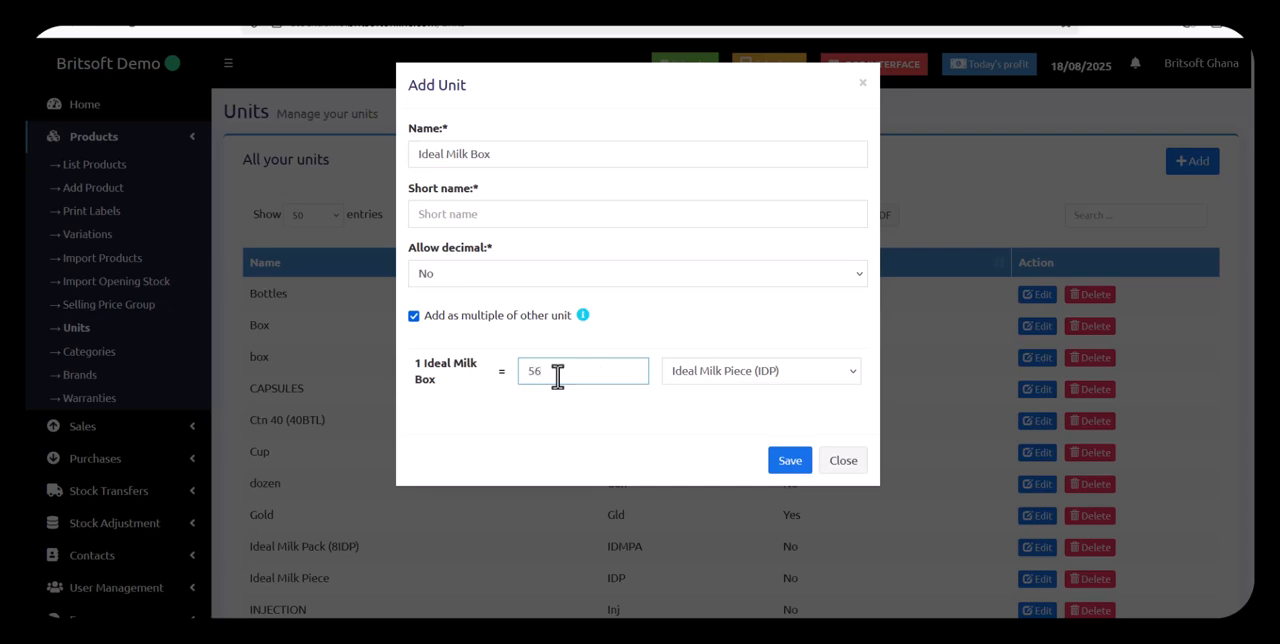
{"action": "left_click", "coordinate": [796, 470]}
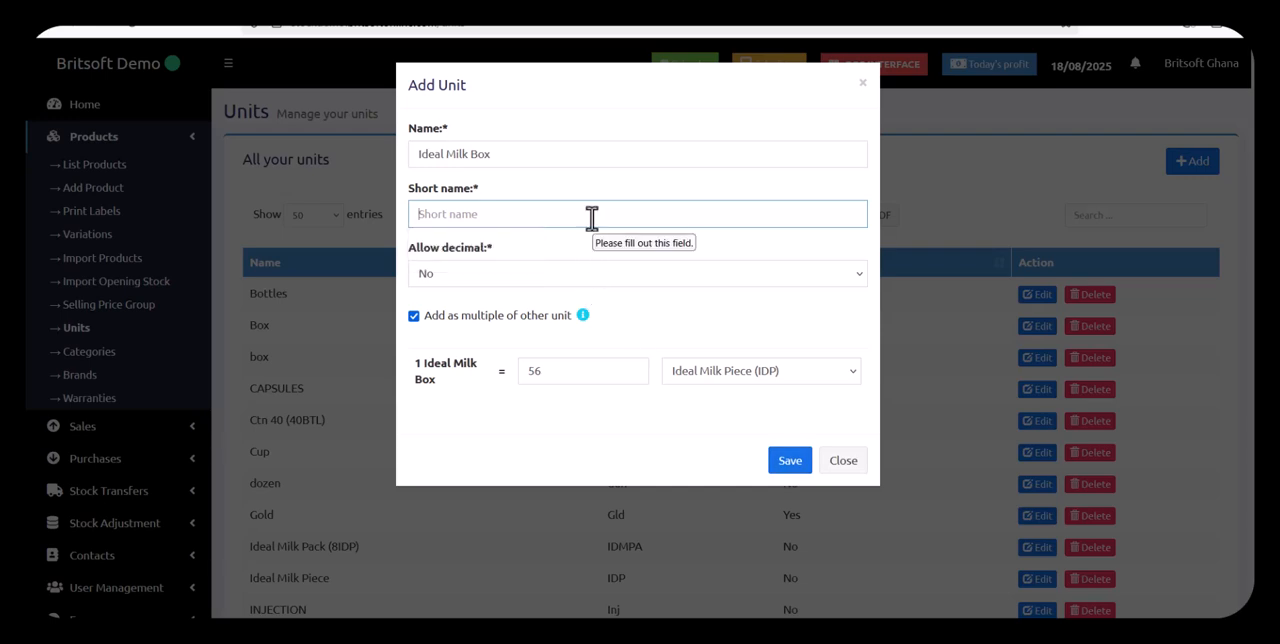
{"action": "type", "text": "IDMB"}
{"action": "left_click", "coordinate": [790, 466]}
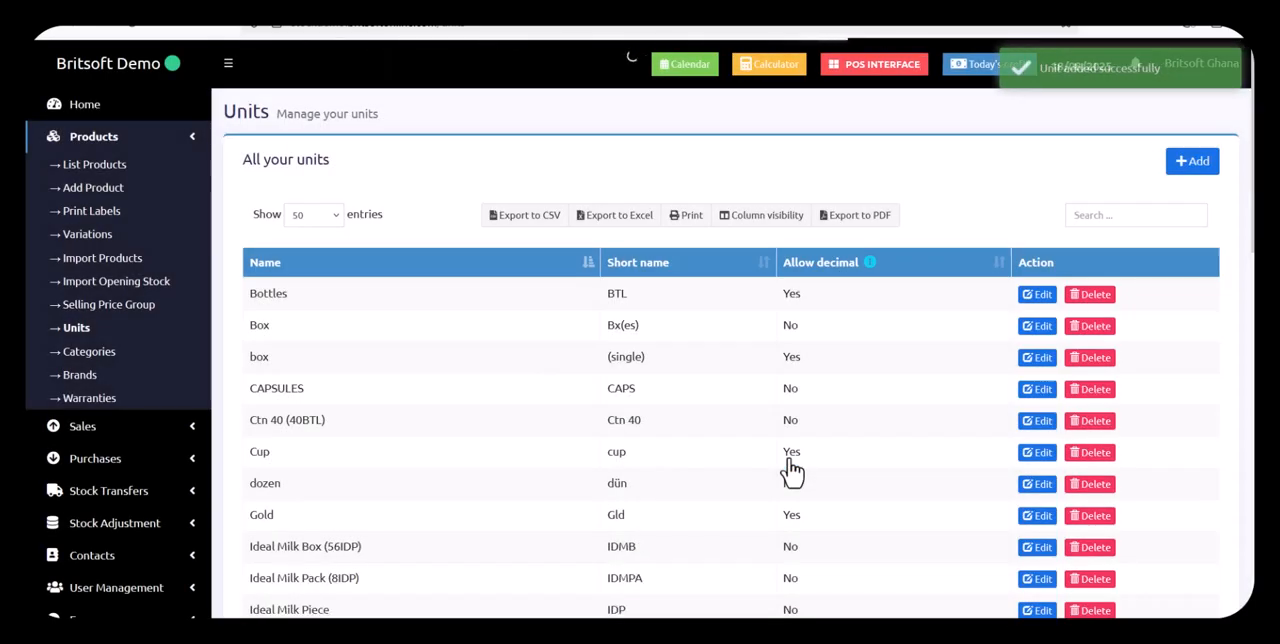
Start a new product named Ideal Milk Can with SKU IMC
{"action": "scroll", "coordinate": [1089, 175], "scroll_direction": "down", "scroll_amount": 2}
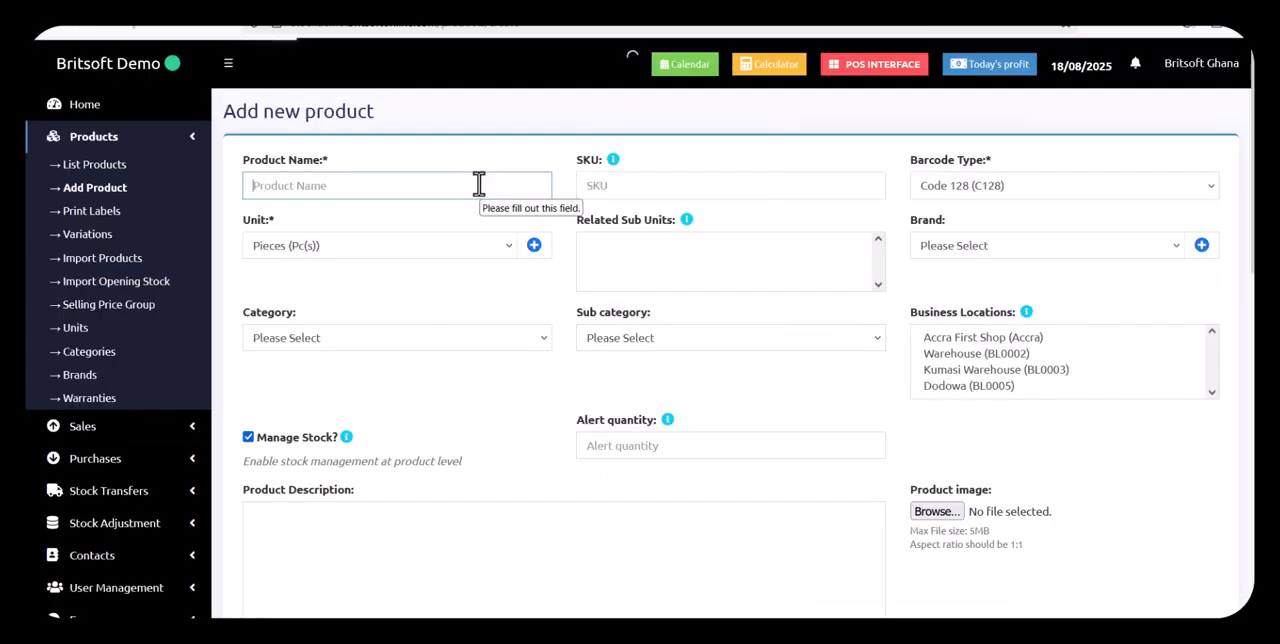
{"action": "type", "text": "Ideal Mi"}
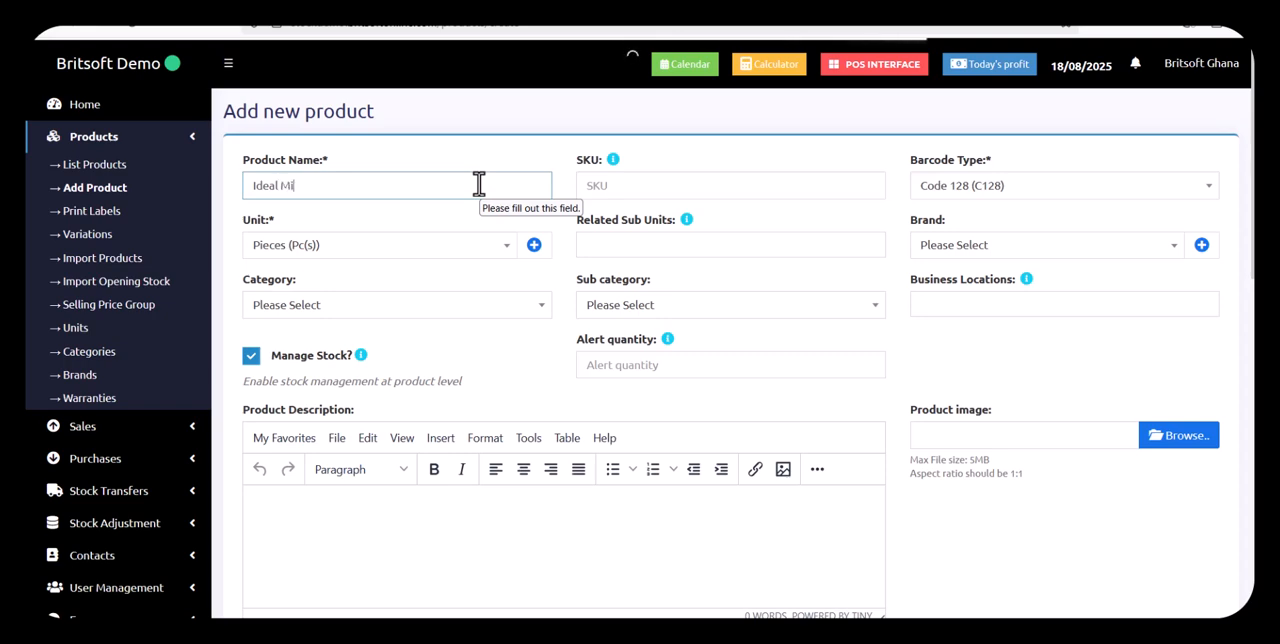
{"action": "type", "text": "lk Can"}
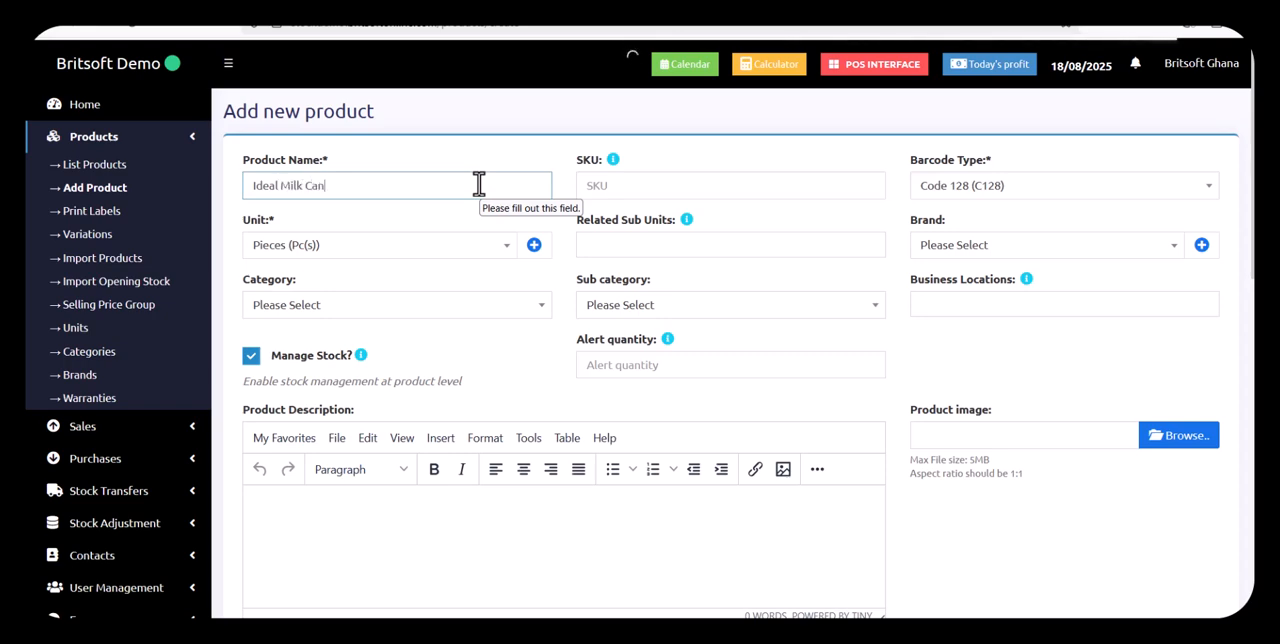
{"action": "left_click", "coordinate": [686, 183]}
{"action": "type", "text": "CM"}
{"action": "type", "text": "C"}
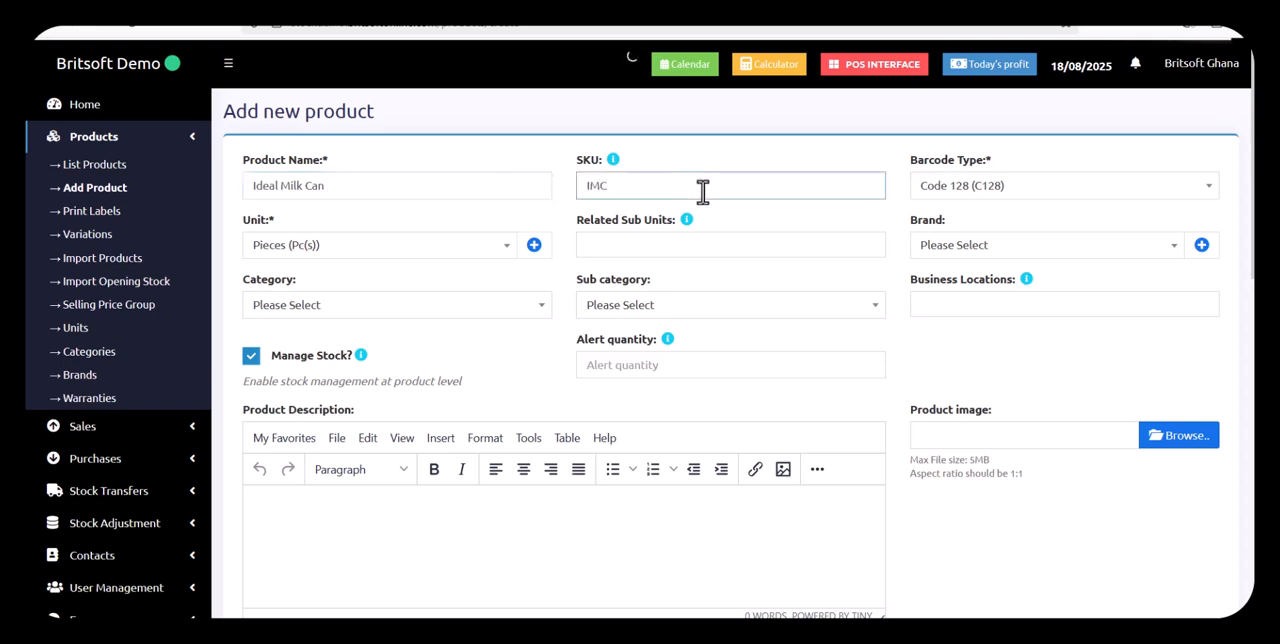
Set the new product's unit to Ideal Milk Piece (IDP)
{"action": "left_click", "coordinate": [414, 248]}
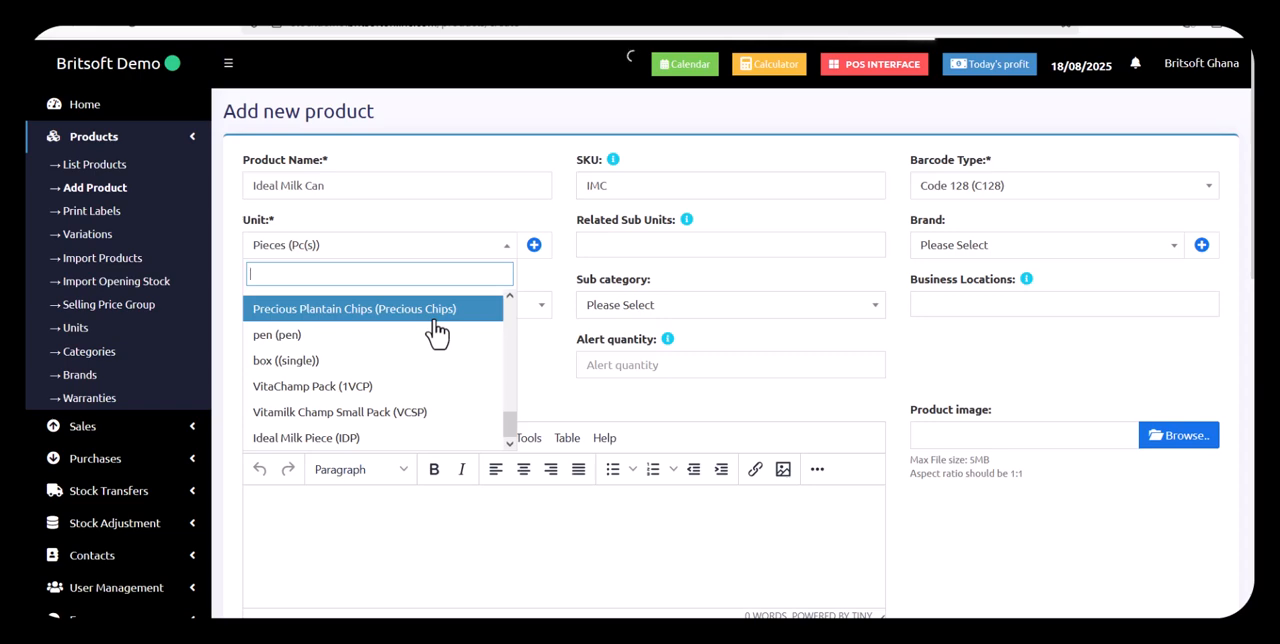
{"action": "scroll", "coordinate": [378, 378], "scroll_direction": "up", "scroll_amount": 1}
{"action": "scroll", "coordinate": [350, 438], "scroll_direction": "down", "scroll_amount": 1}
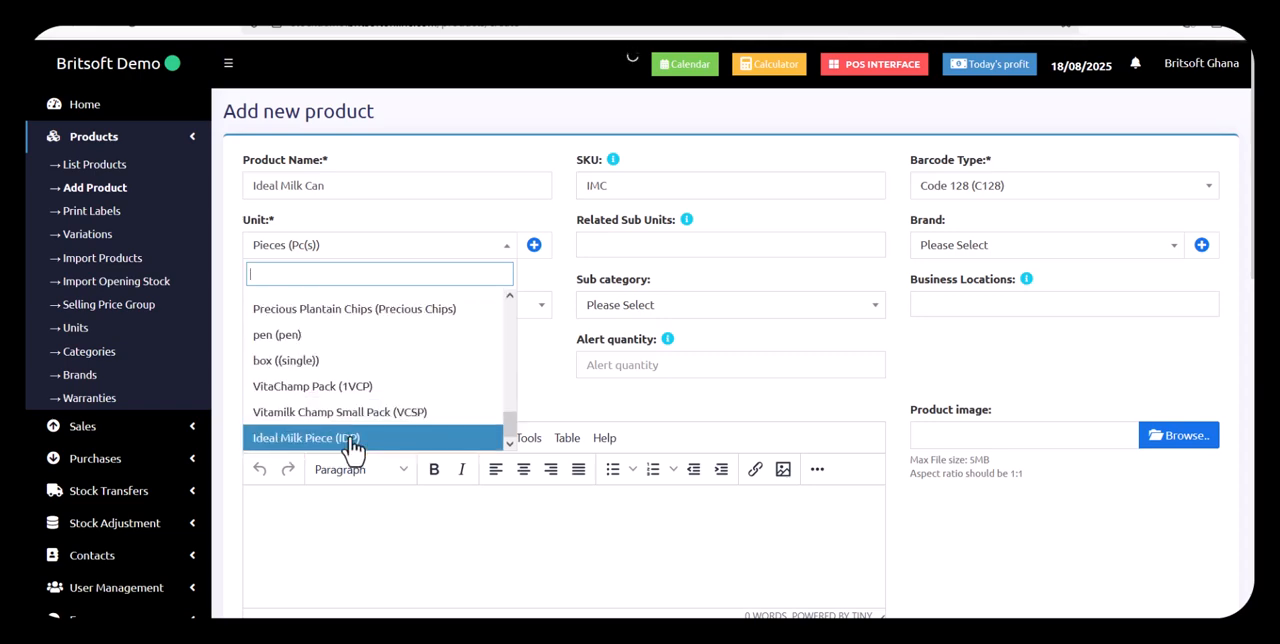
{"action": "left_click", "coordinate": [378, 438]}
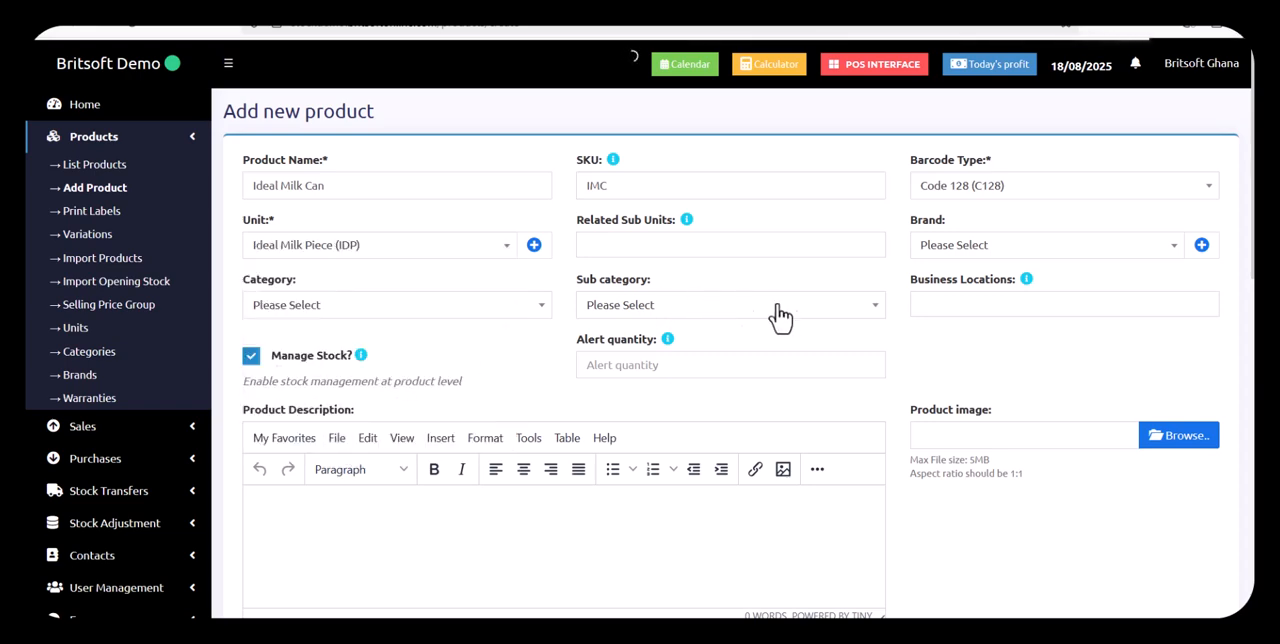
Assign the product to the Provisions category and the Accra First Shop (Accra) business location
{"action": "left_click", "coordinate": [421, 315]}
{"action": "type", "text": "Prov"}
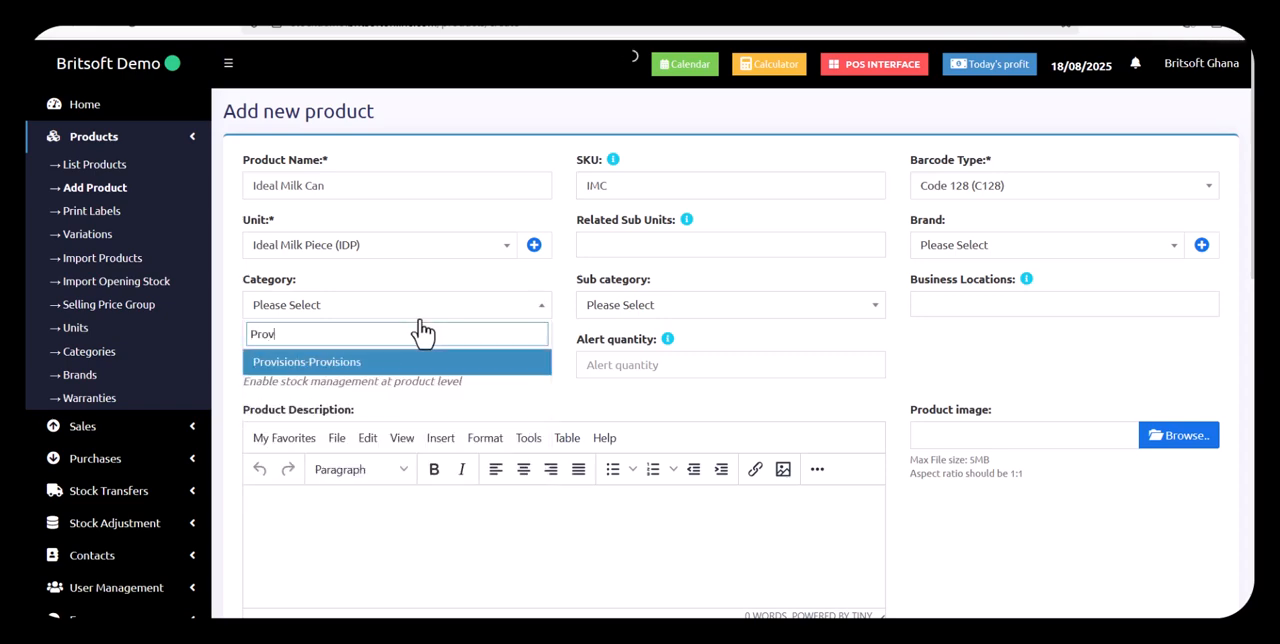
{"action": "left_click", "coordinate": [362, 364]}
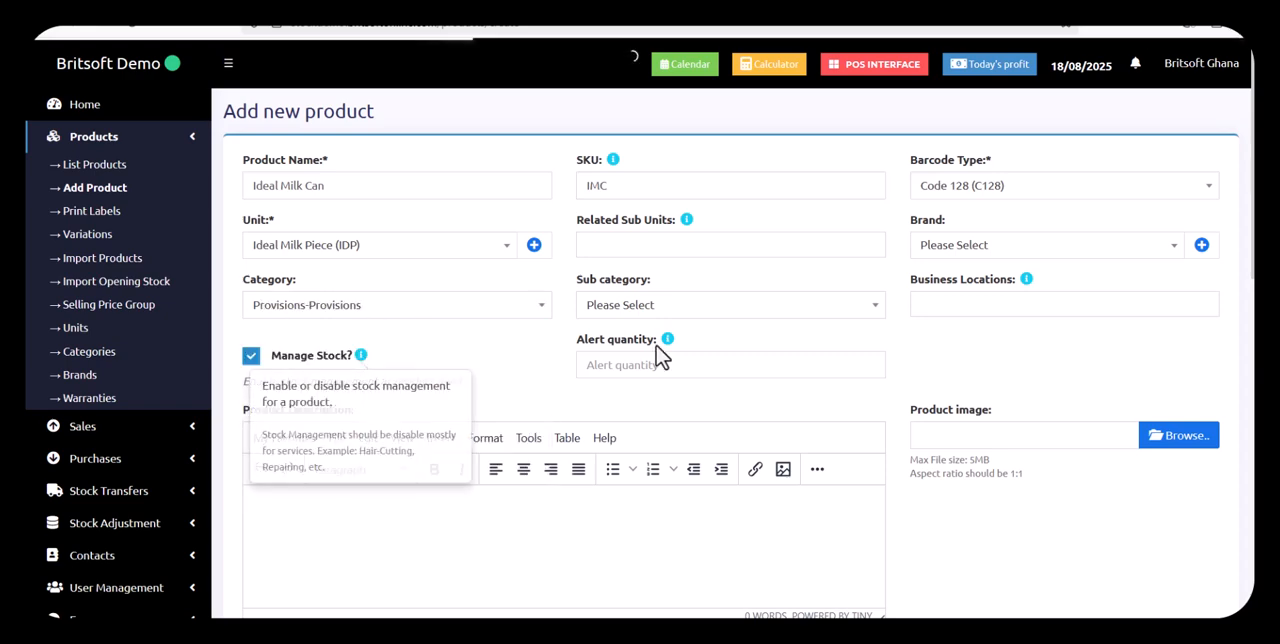
{"action": "left_click", "coordinate": [940, 303]}
{"action": "left_click", "coordinate": [995, 334]}
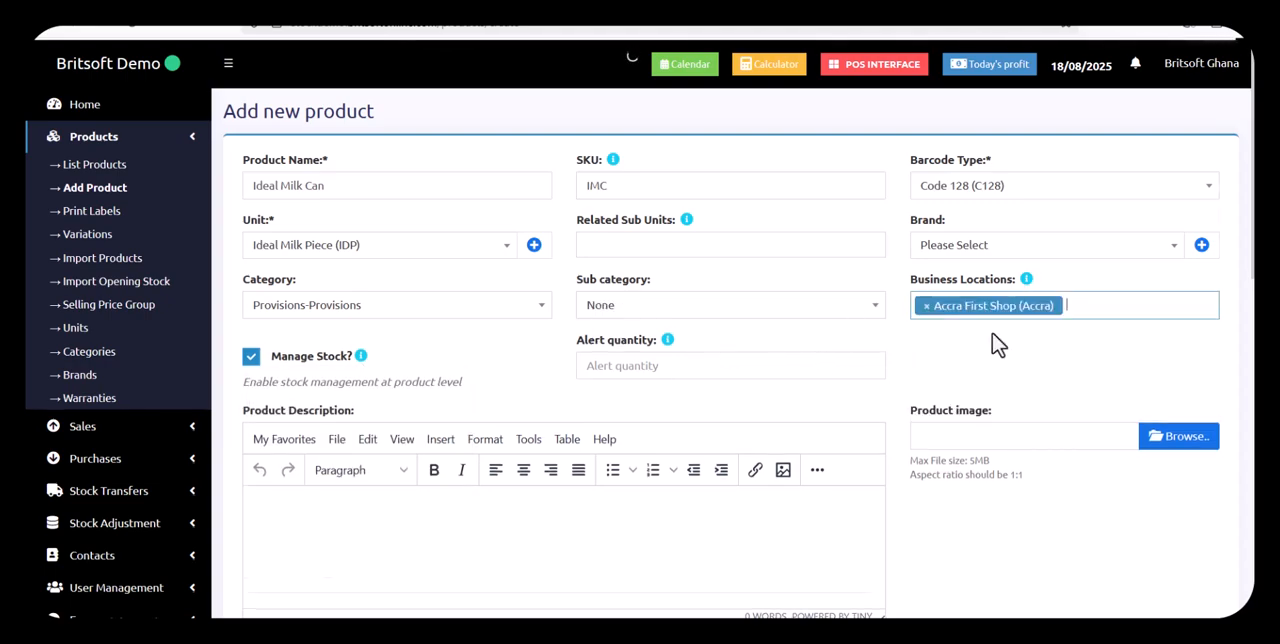
Set the product's default purchase price excluding tax to 11 and its default selling price to 13
{"action": "scroll", "coordinate": [995, 341], "scroll_direction": "down", "scroll_amount": 15}
{"action": "left_click", "coordinate": [333, 464]}
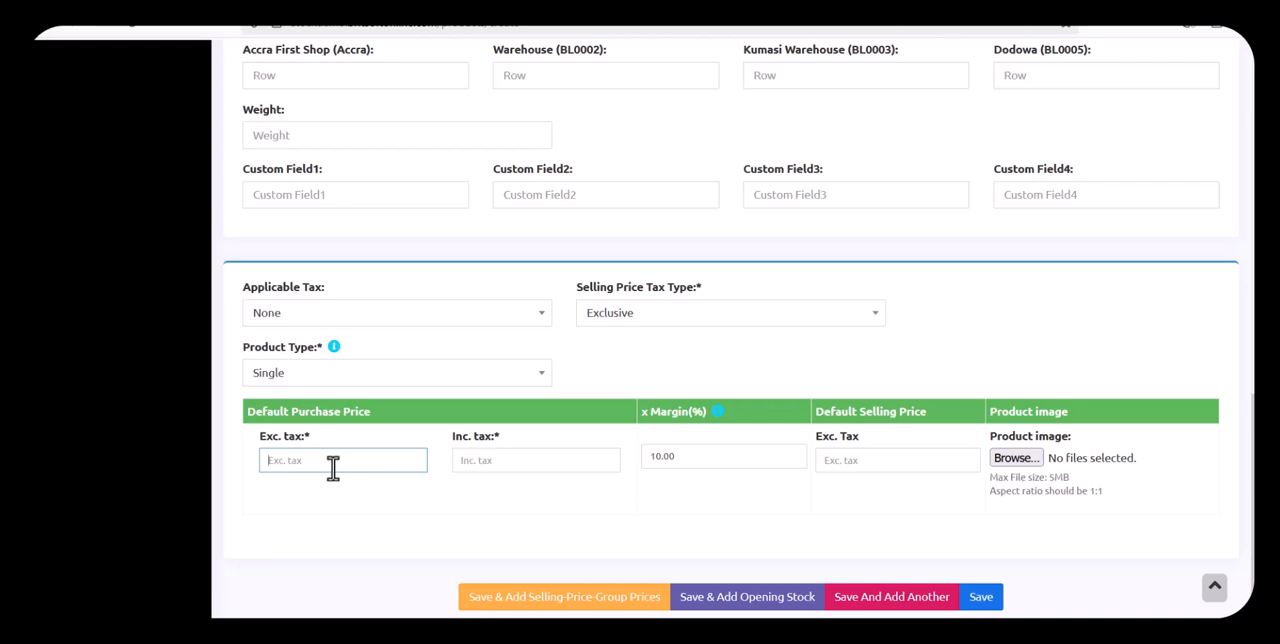
{"action": "type", "text": "13"}
{"action": "double_click", "coordinate": [305, 470]}
{"action": "type", "text": "11"}
{"action": "double_click", "coordinate": [866, 460]}
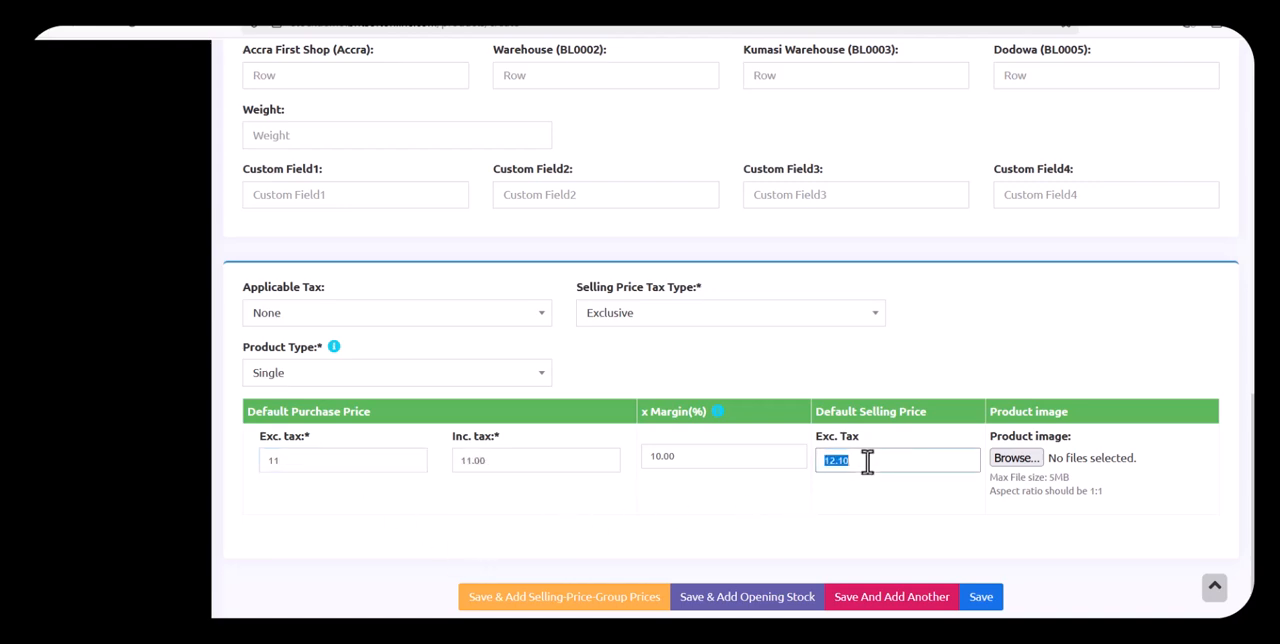
{"action": "type", "text": "13"}
{"action": "left_click", "coordinate": [845, 514]}
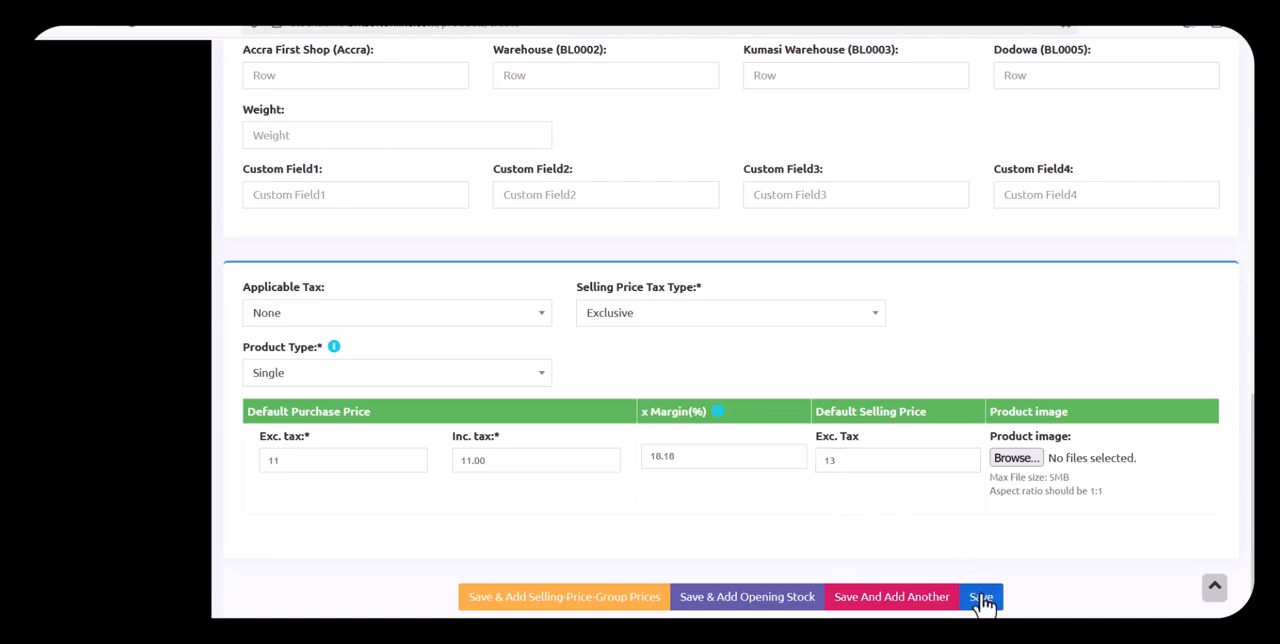
Save Ideal Milk Can with an opening stock of 560 pieces at Accra First Shop
{"action": "left_click", "coordinate": [765, 602]}
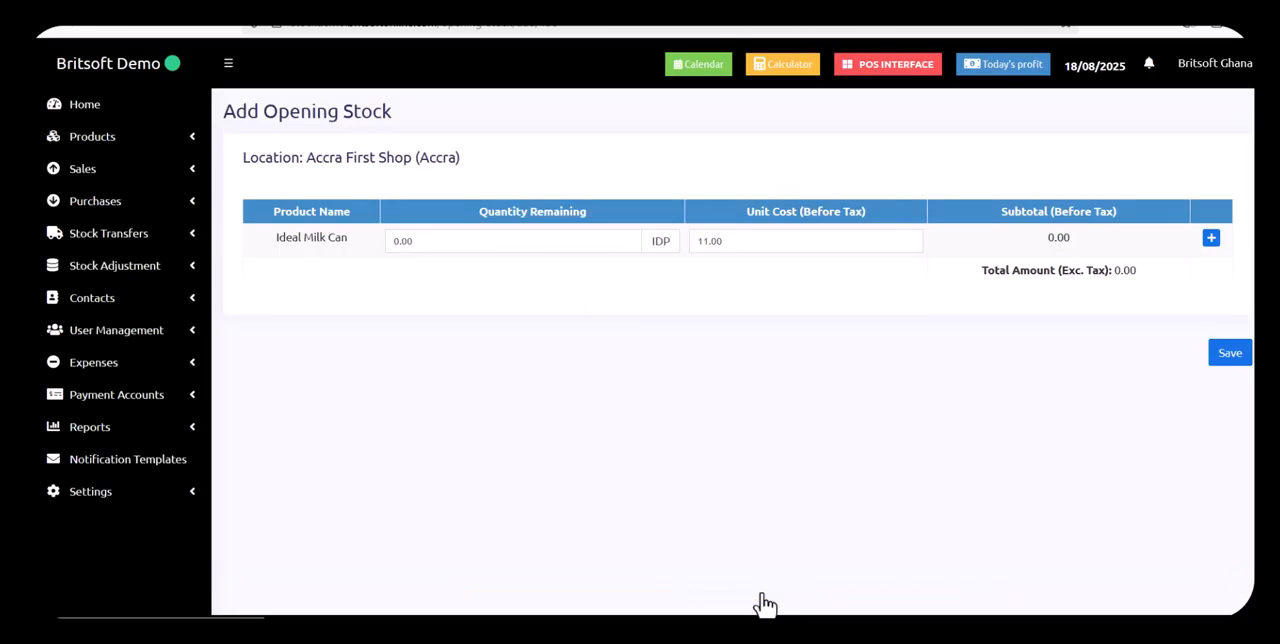
{"action": "left_click", "coordinate": [520, 246]}
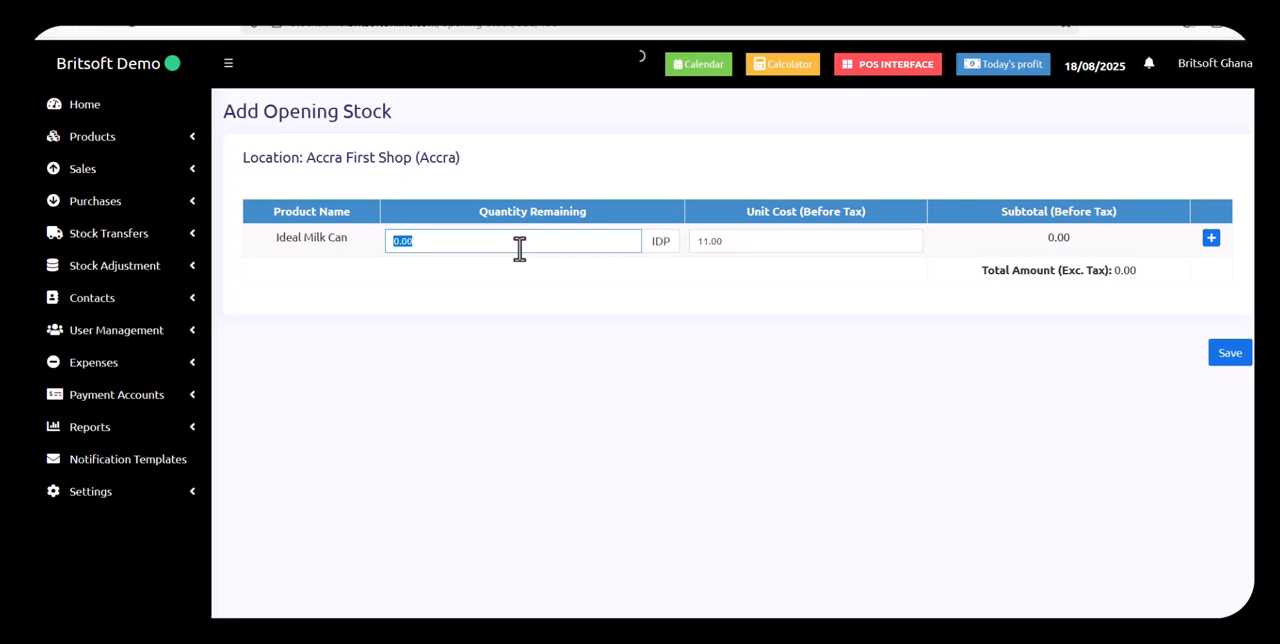
{"action": "type", "text": "560"}
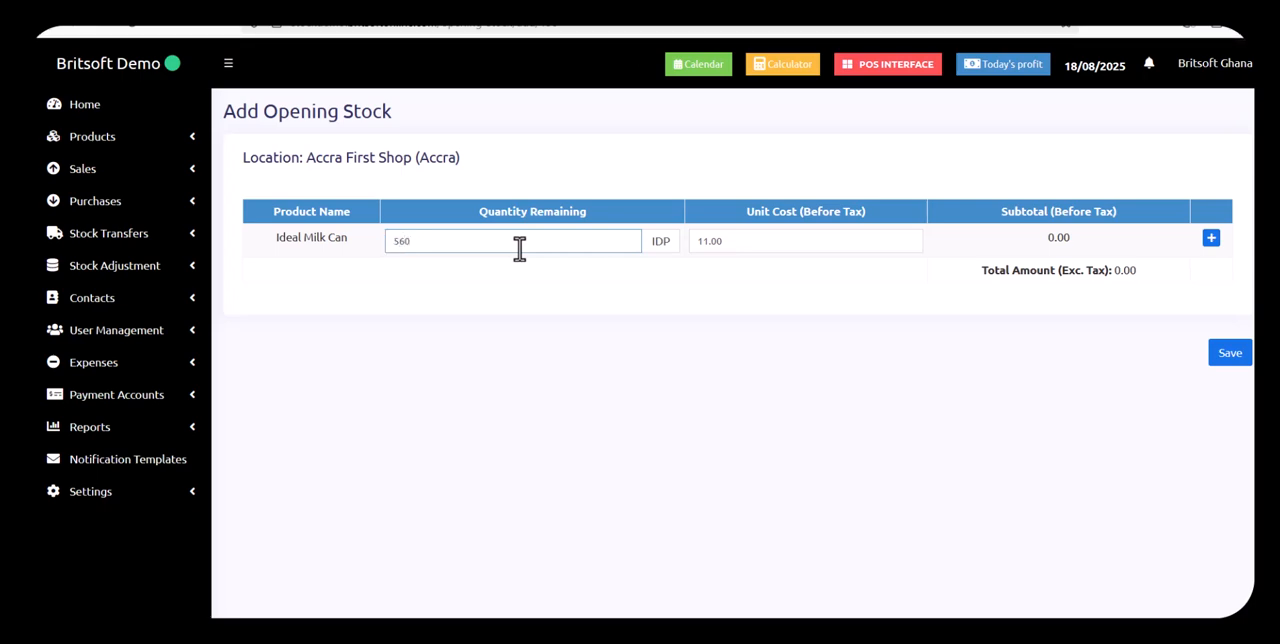
{"action": "left_click", "coordinate": [1228, 355]}
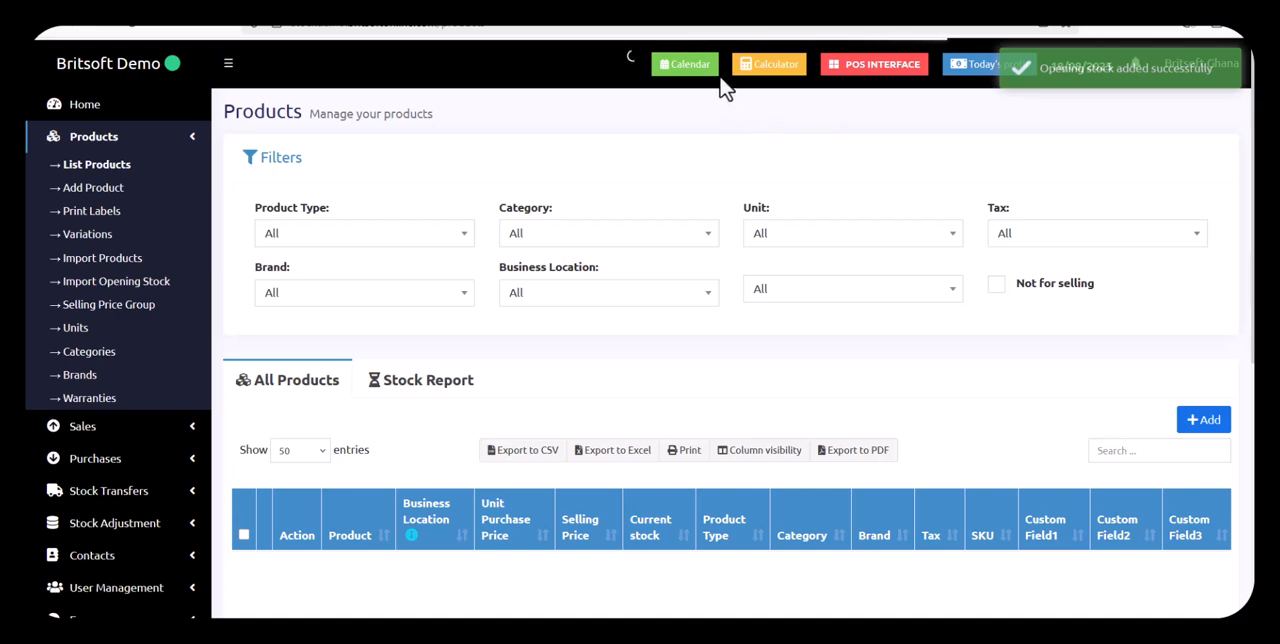
Open the POS interface, search for "ideal" and add Ideal Milk Can to the sale
{"action": "left_click", "coordinate": [900, 78]}
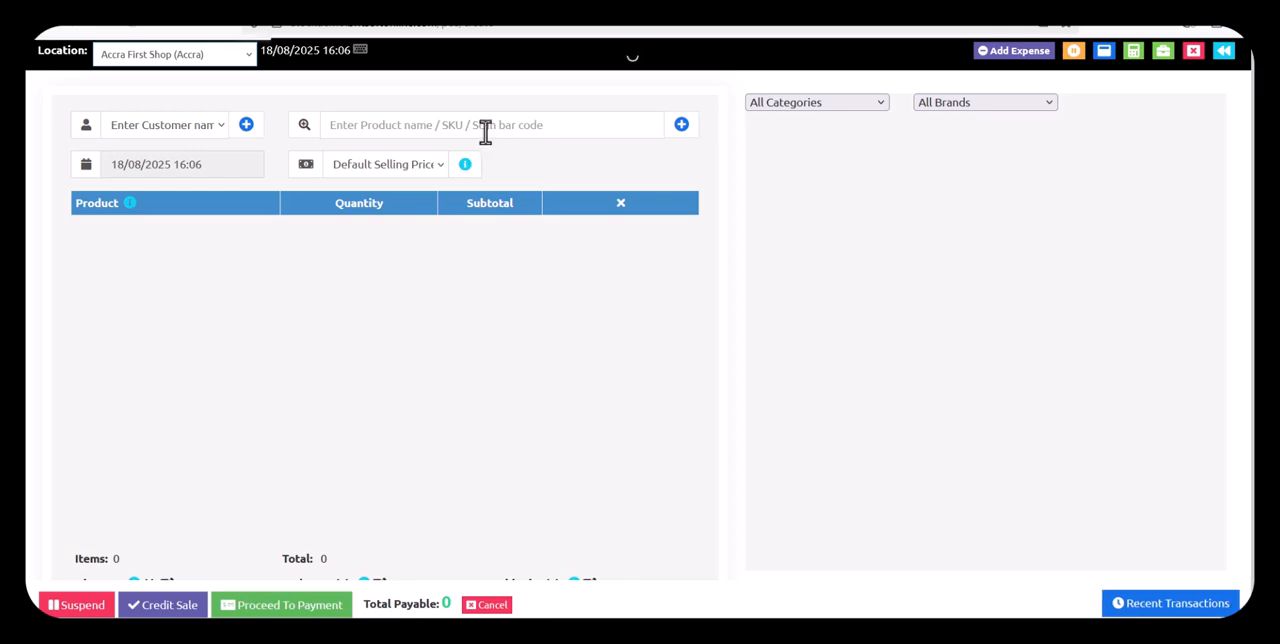
{"action": "type", "text": "ideal"}
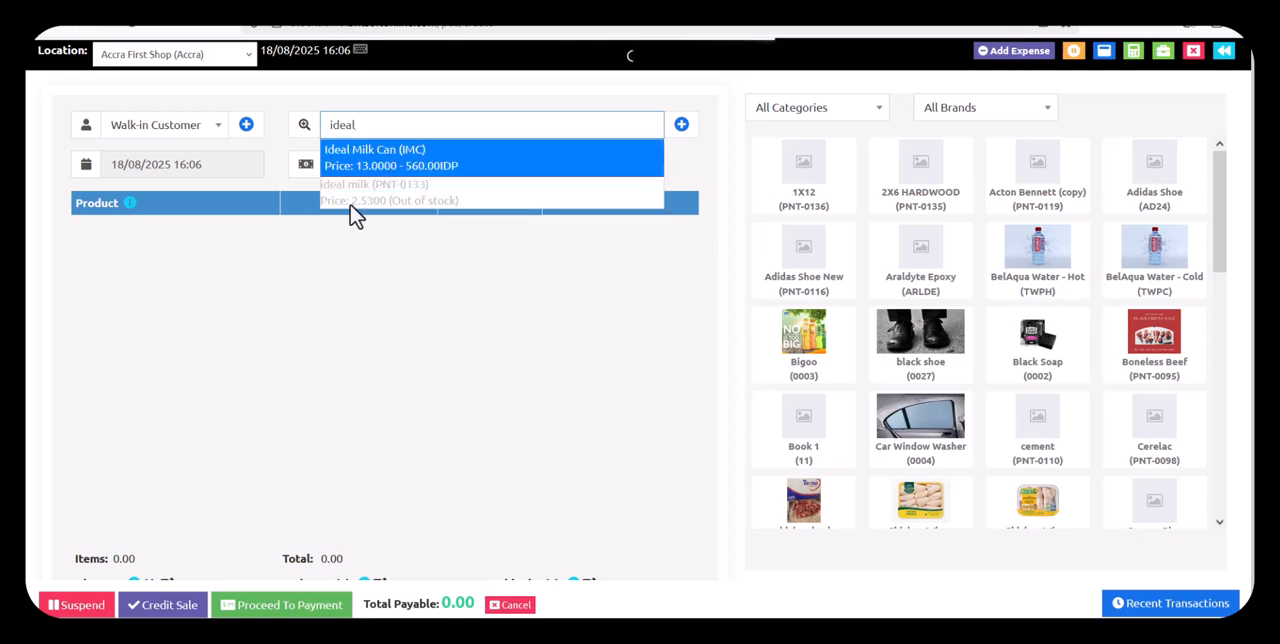
{"action": "left_click", "coordinate": [472, 166]}
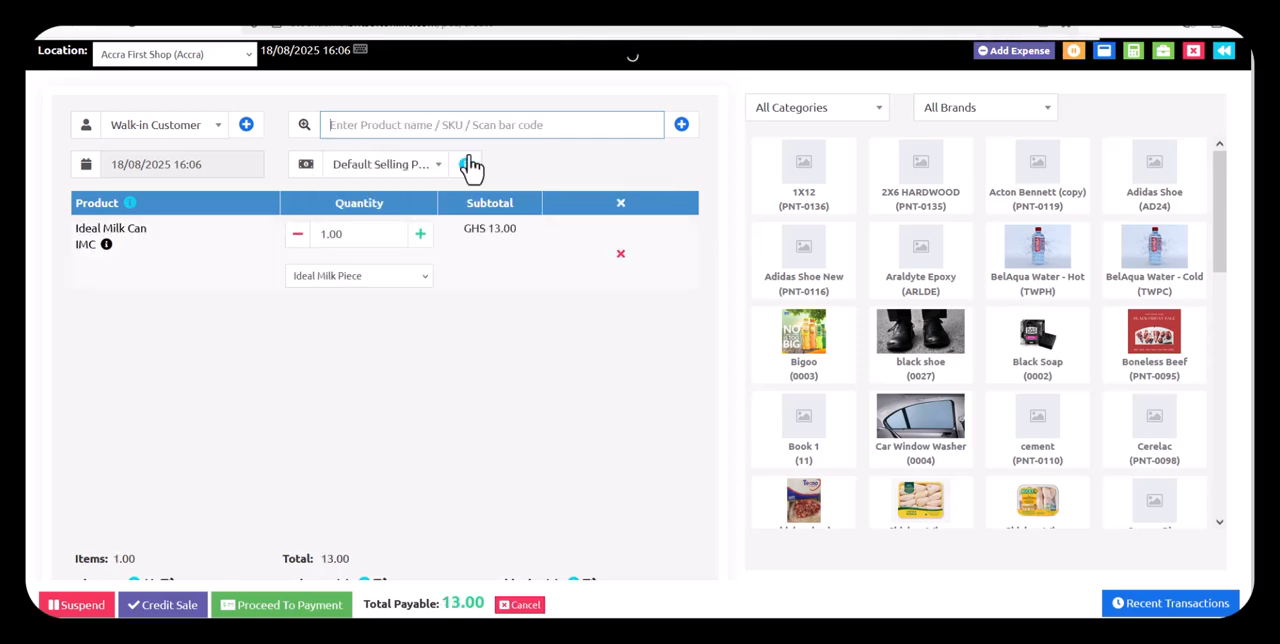
Switch the Ideal Milk Can sale line's unit to Ideal Milk Pack and then to Ideal Milk Box to compare subtotals
{"action": "left_click", "coordinate": [392, 279]}
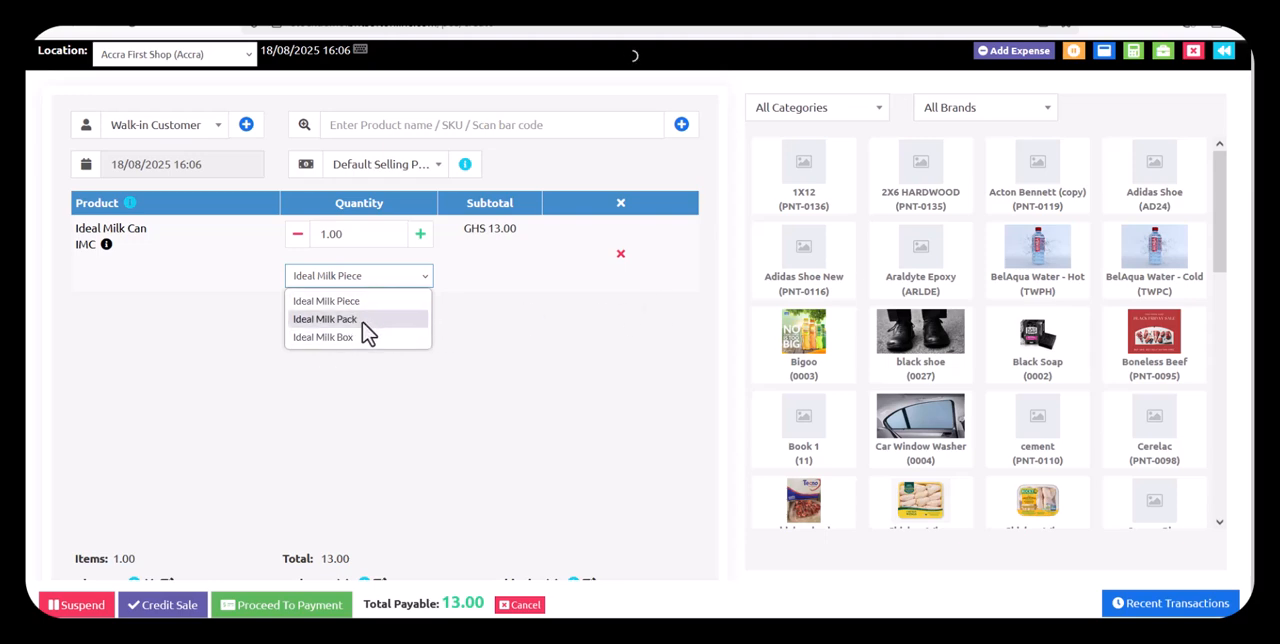
{"action": "left_click", "coordinate": [360, 320]}
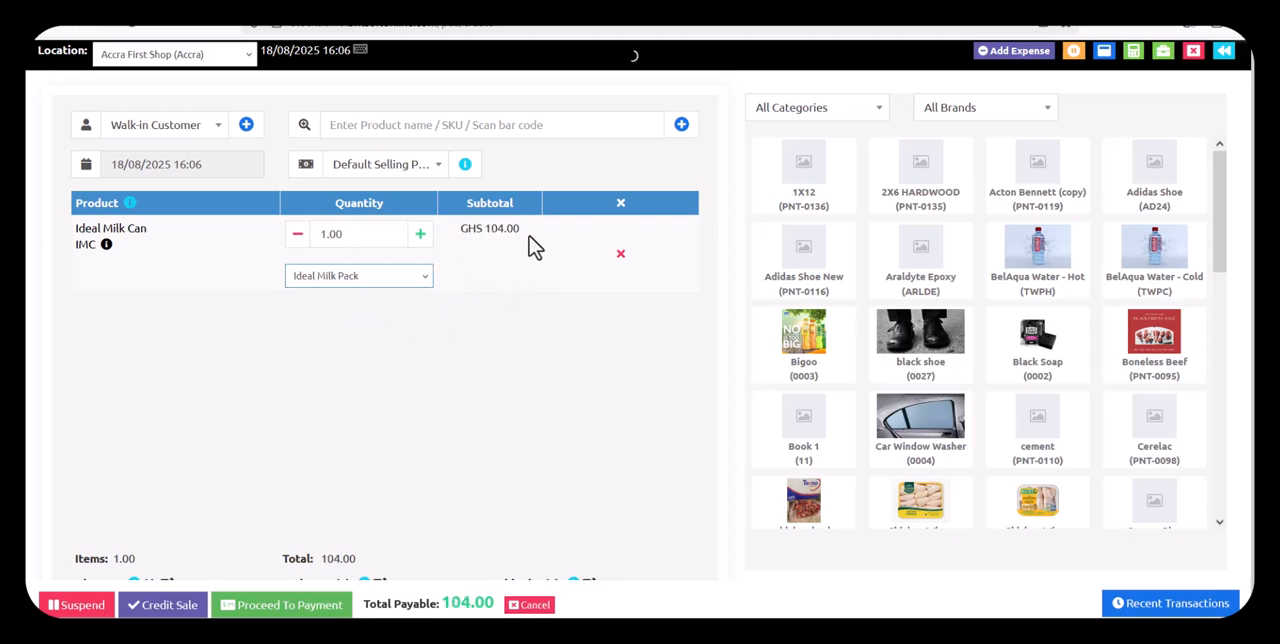
{"action": "left_click", "coordinate": [370, 280]}
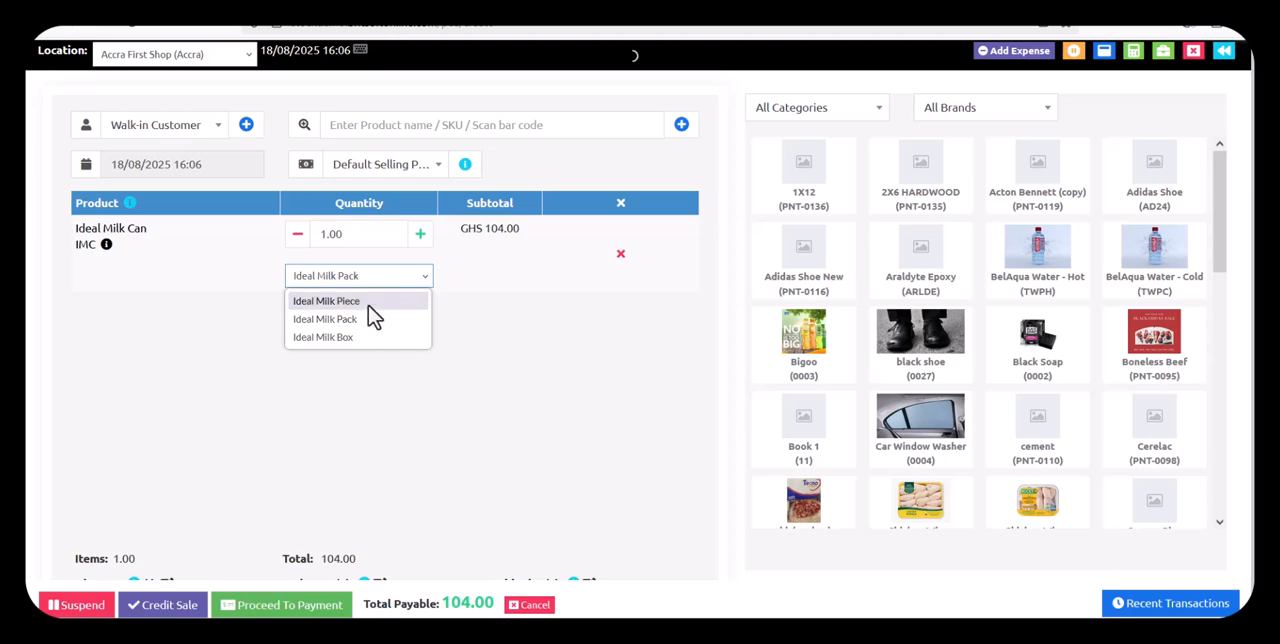
{"action": "left_click", "coordinate": [340, 338]}
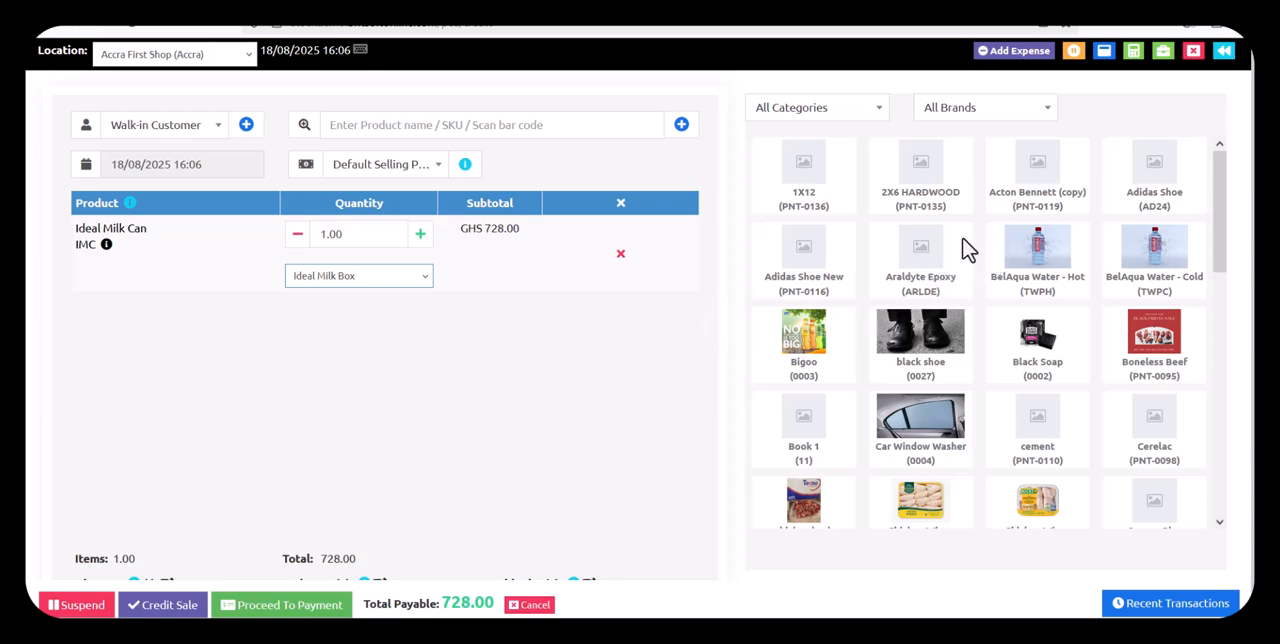
Leave the unfinished POS sale without saving it and open a new purchase entry
{"action": "left_click", "coordinate": [1224, 50]}
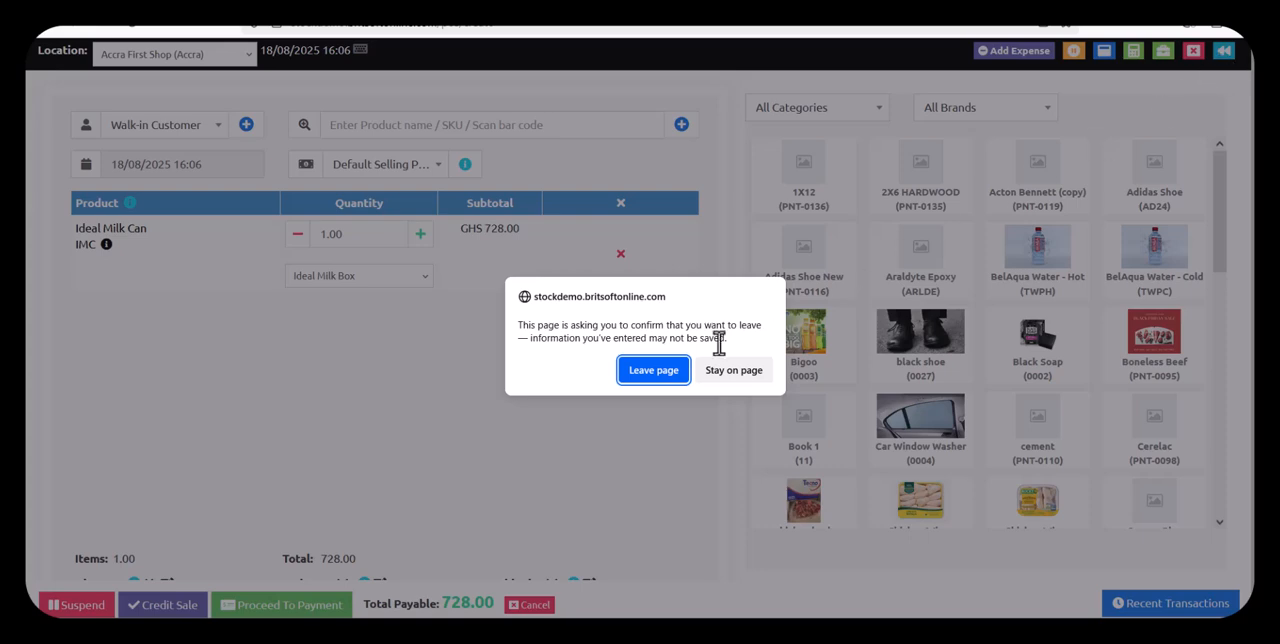
{"action": "left_click", "coordinate": [646, 376]}
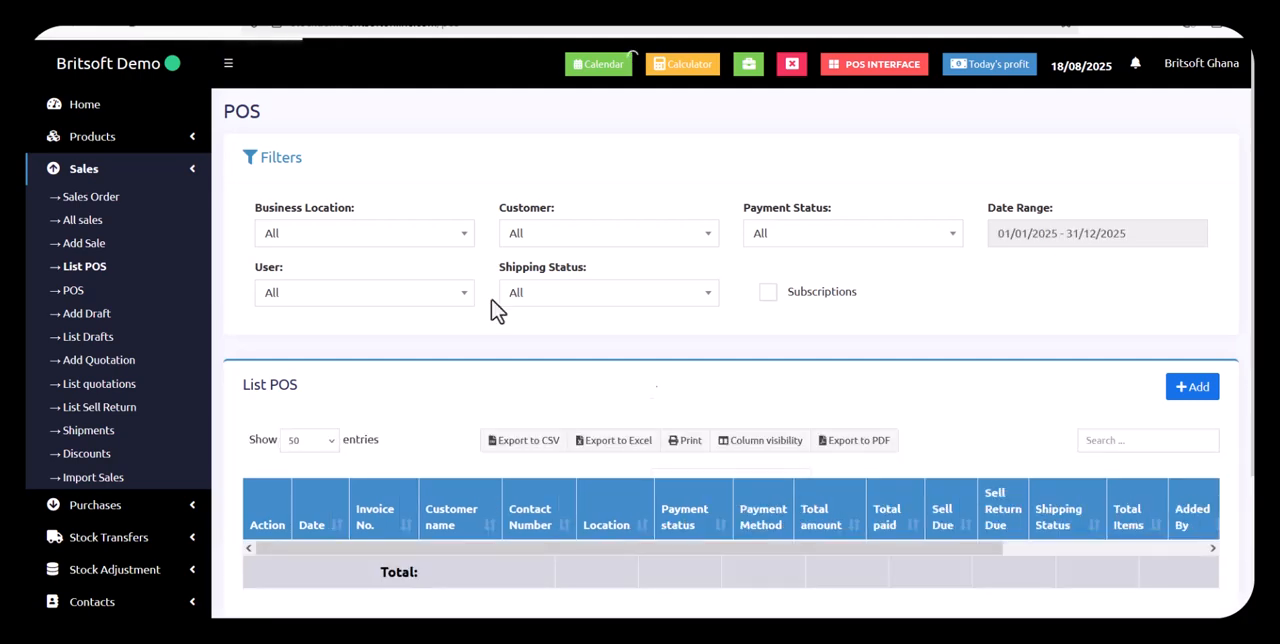
{"action": "left_click", "coordinate": [148, 508]}
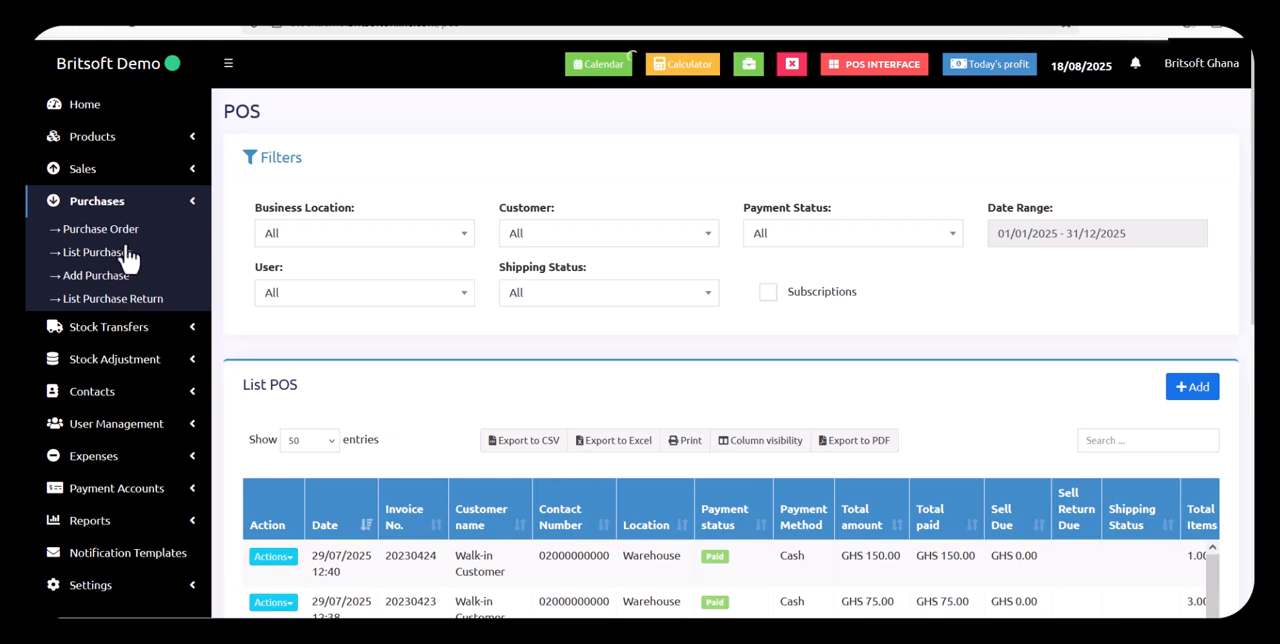
{"action": "left_click", "coordinate": [113, 283]}
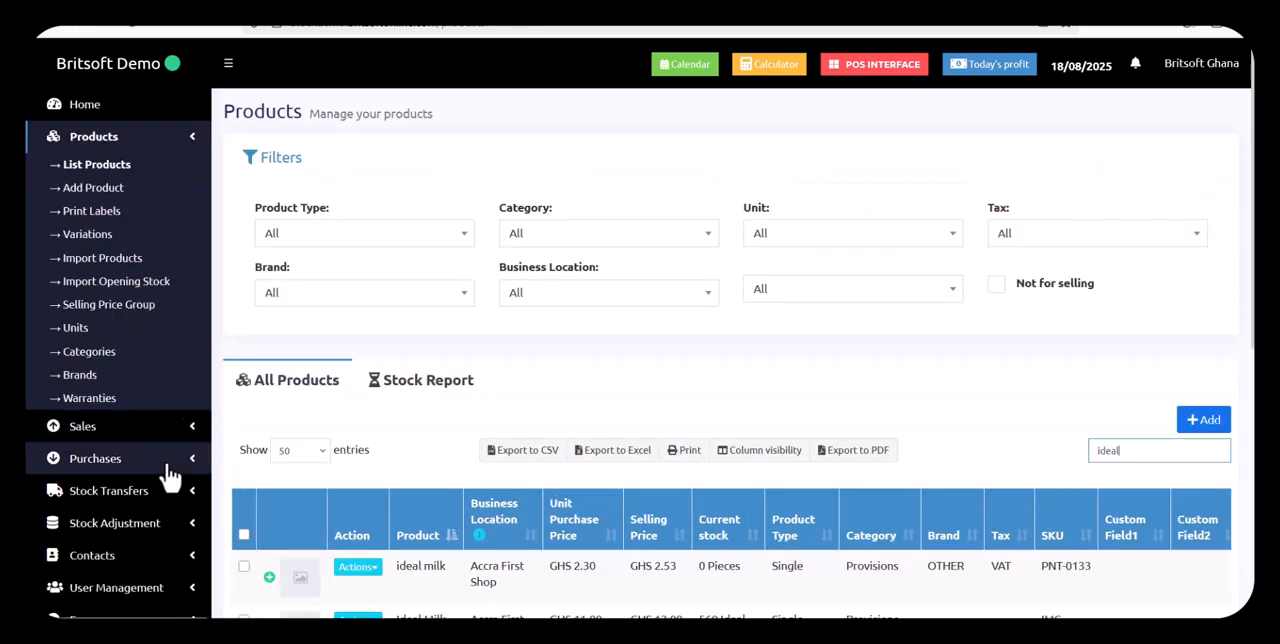
{"action": "left_click", "coordinate": [162, 461]}
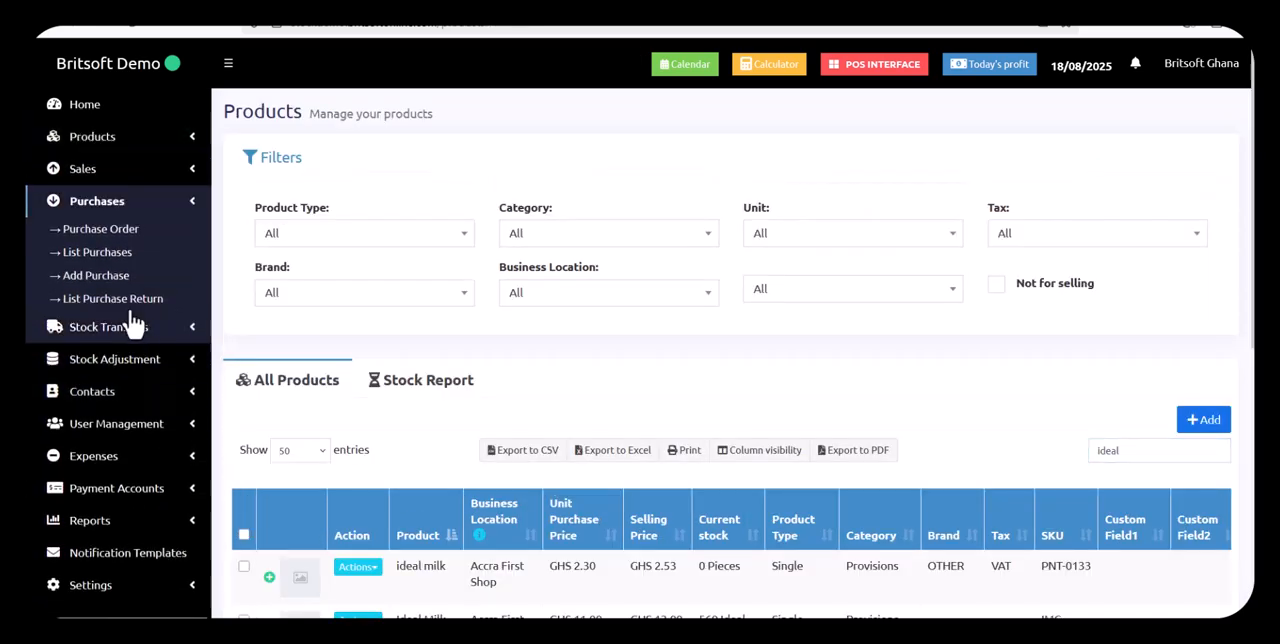
{"action": "left_click", "coordinate": [113, 285]}
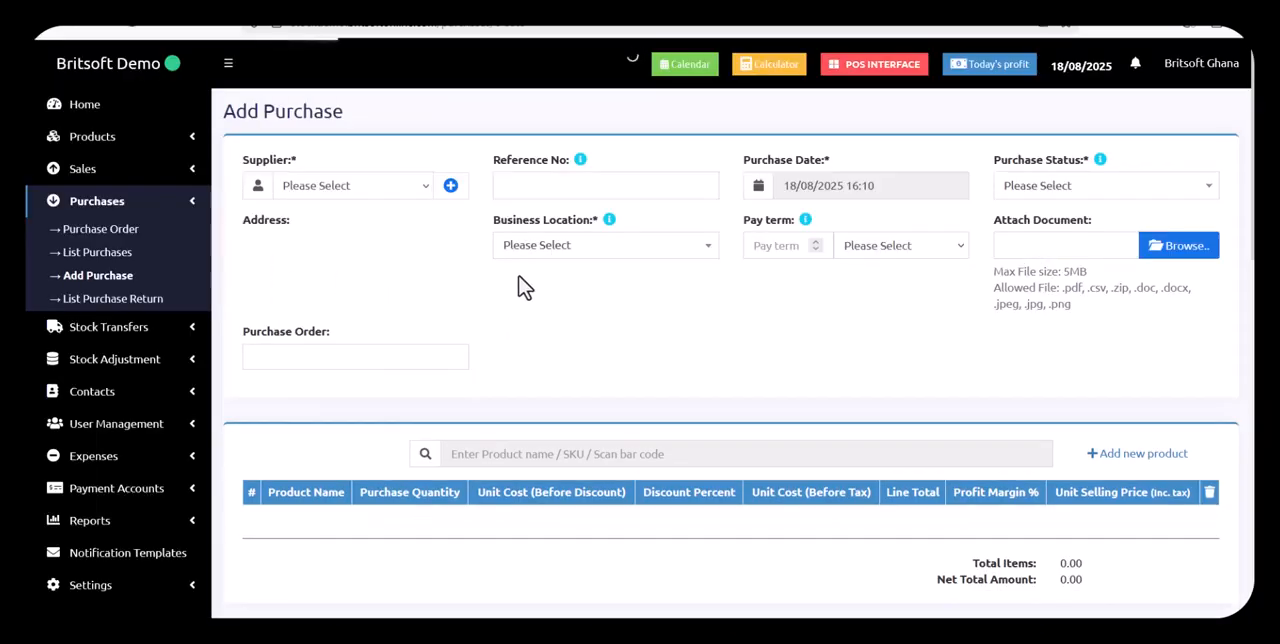
Choose China Supplier as the supplier, set the purchase status to Received and the business location to Accra First Shop (Accra)
{"action": "left_click", "coordinate": [360, 204]}
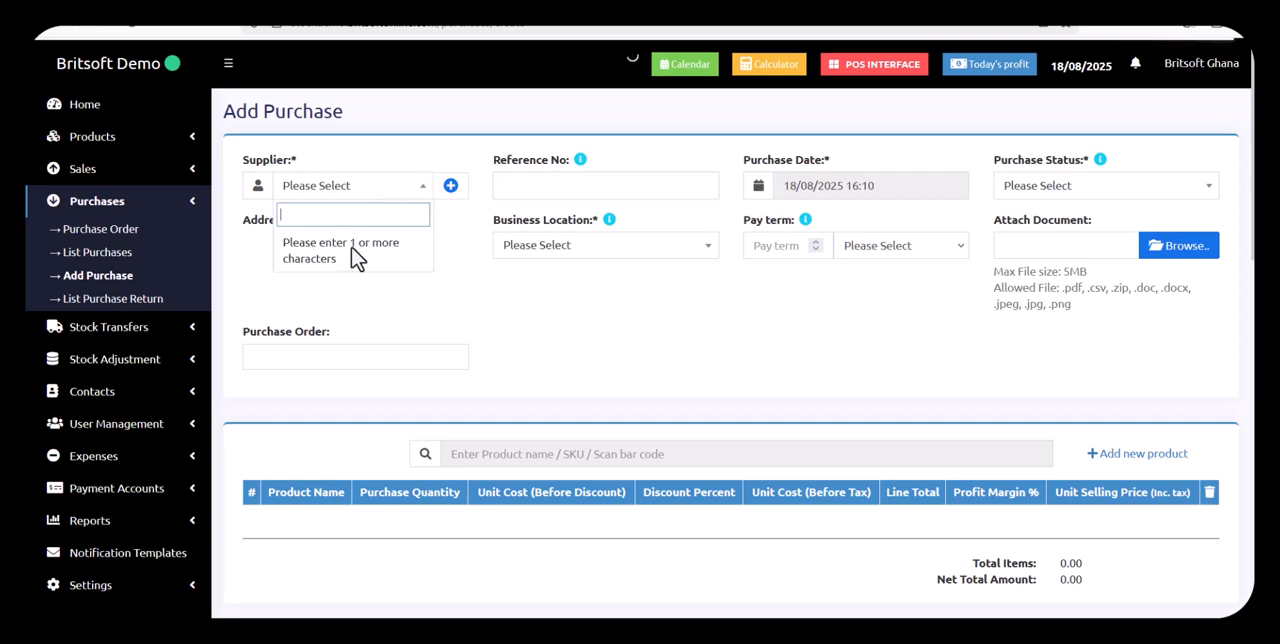
{"action": "type", "text": "chin"}
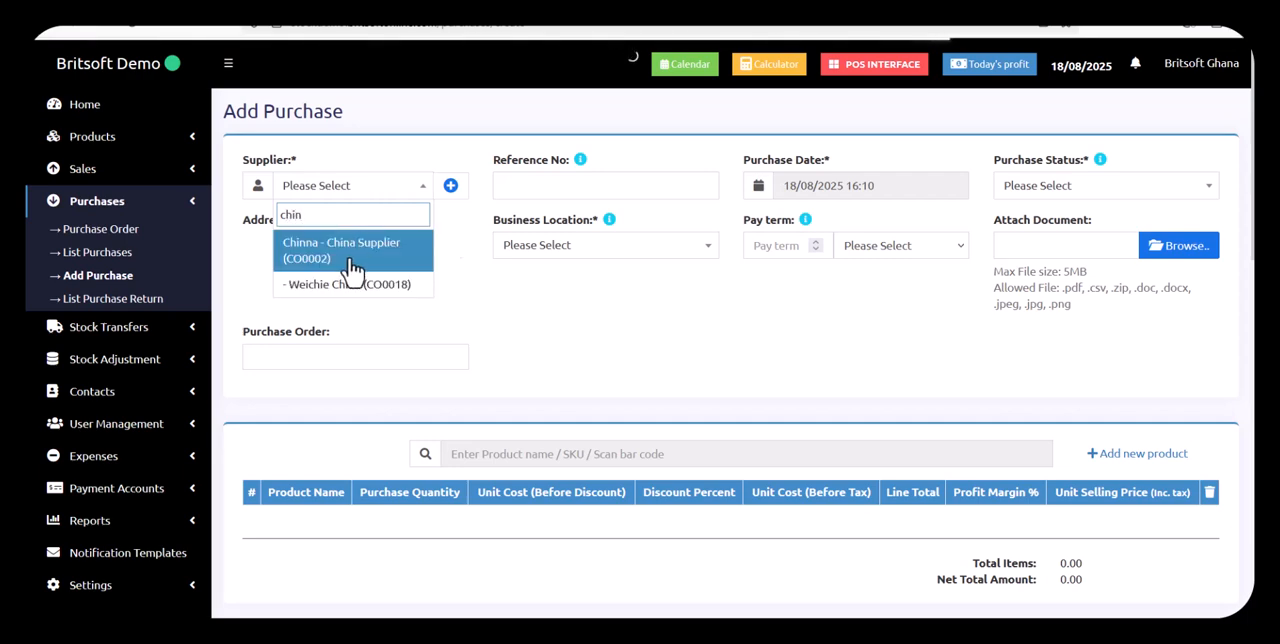
{"action": "left_click", "coordinate": [352, 243]}
{"action": "left_click", "coordinate": [1097, 192]}
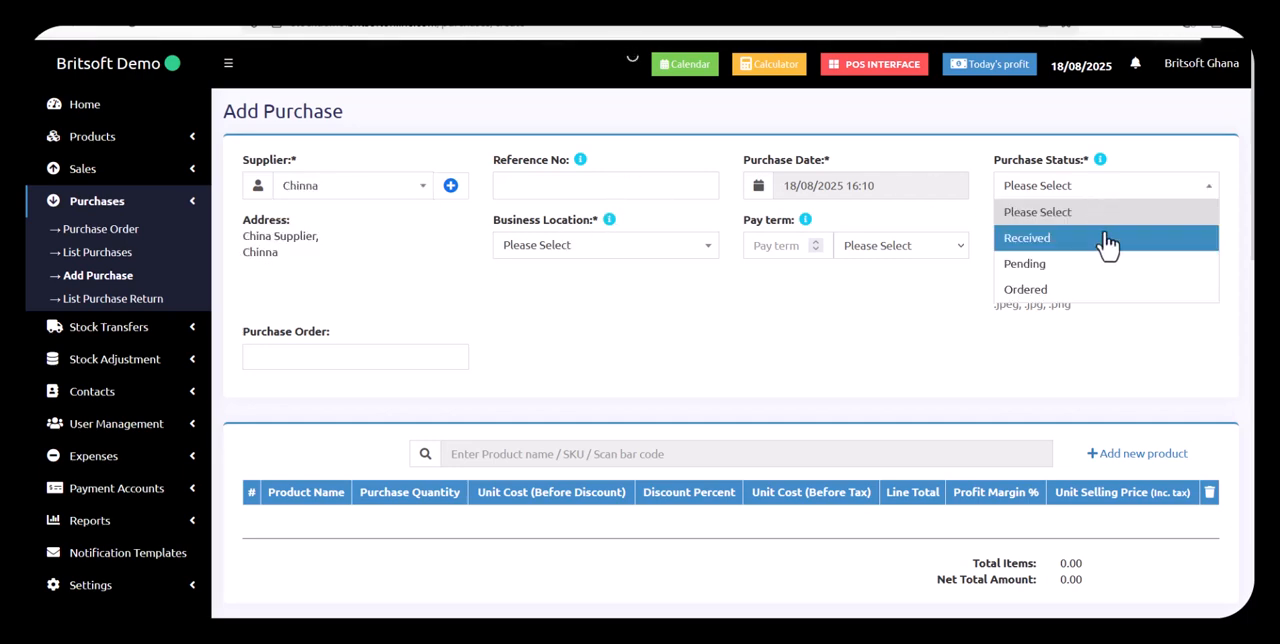
{"action": "left_click", "coordinate": [1113, 240]}
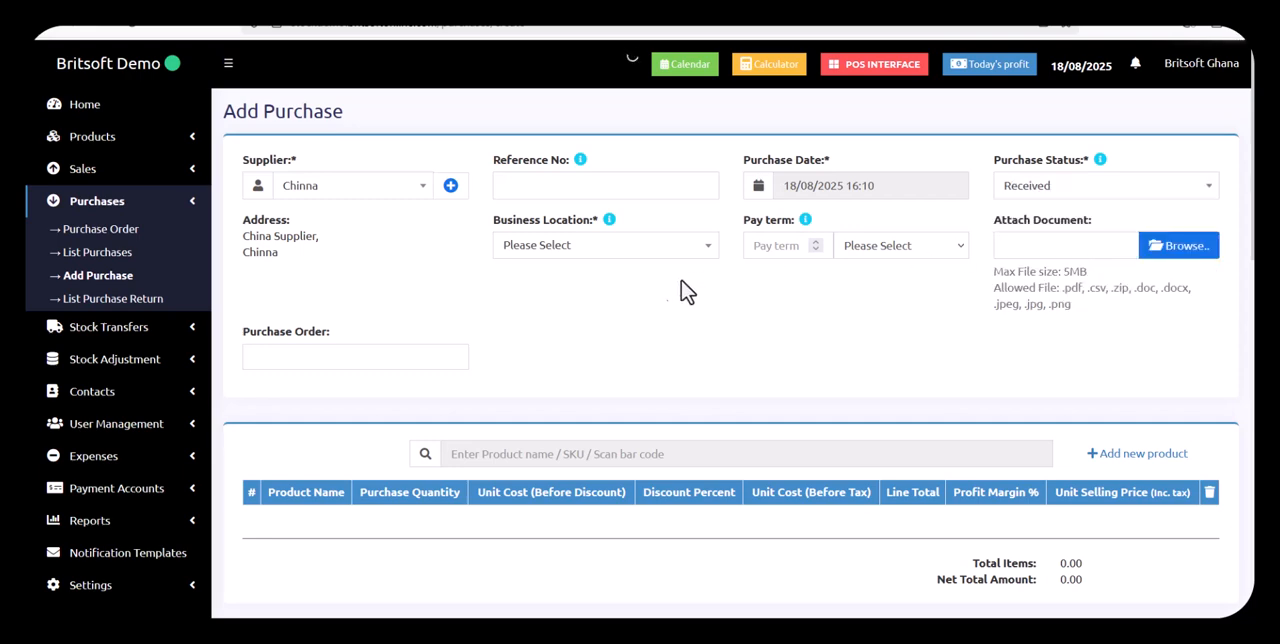
{"action": "left_click", "coordinate": [562, 250]}
{"action": "left_click", "coordinate": [588, 299]}
Search the purchase products for "idea" and add Ideal Milk Can (IMC) to the purchase
{"action": "left_click", "coordinate": [586, 451]}
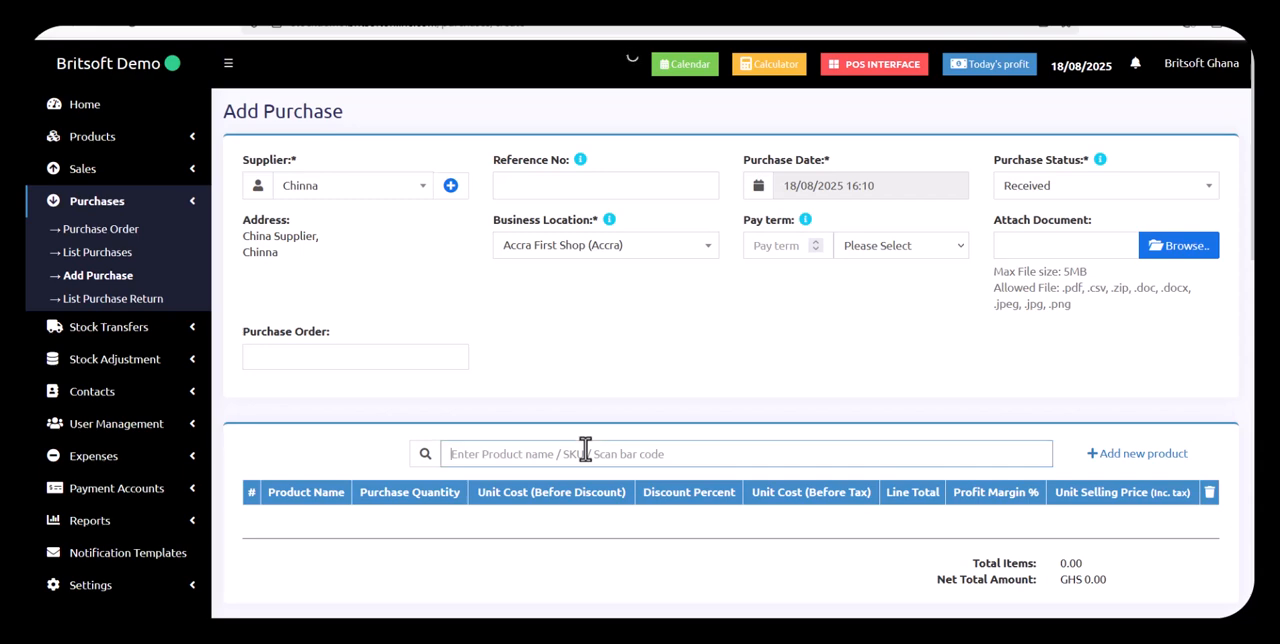
{"action": "type", "text": "idea"}
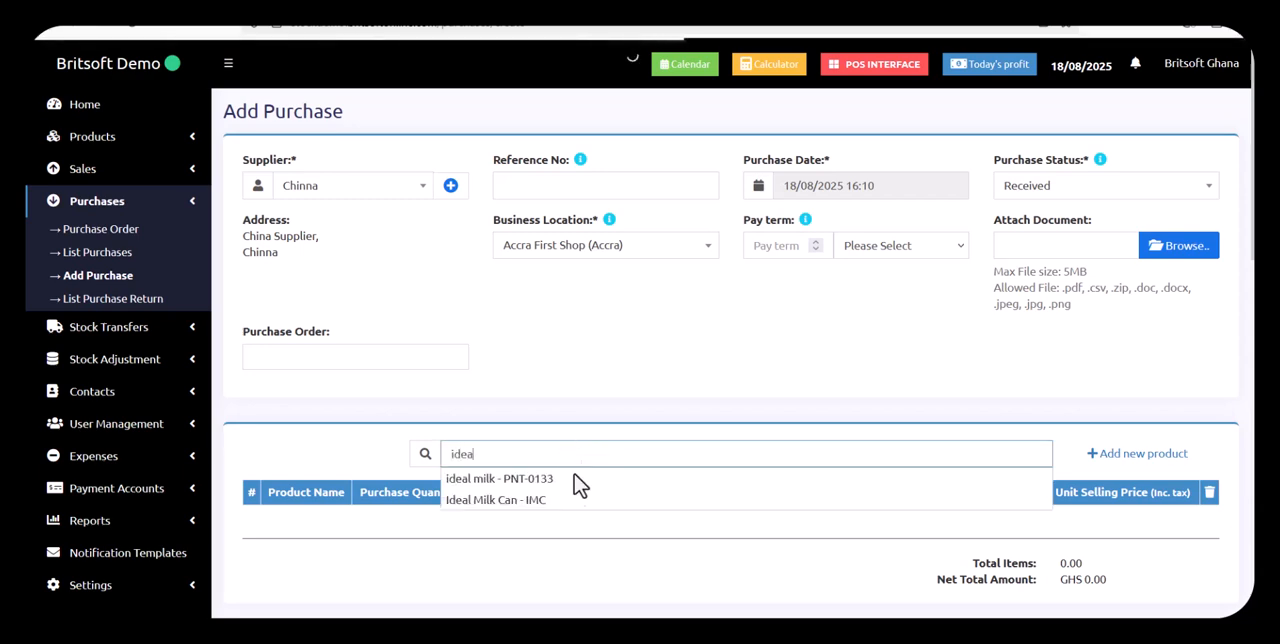
{"action": "left_click", "coordinate": [566, 504]}
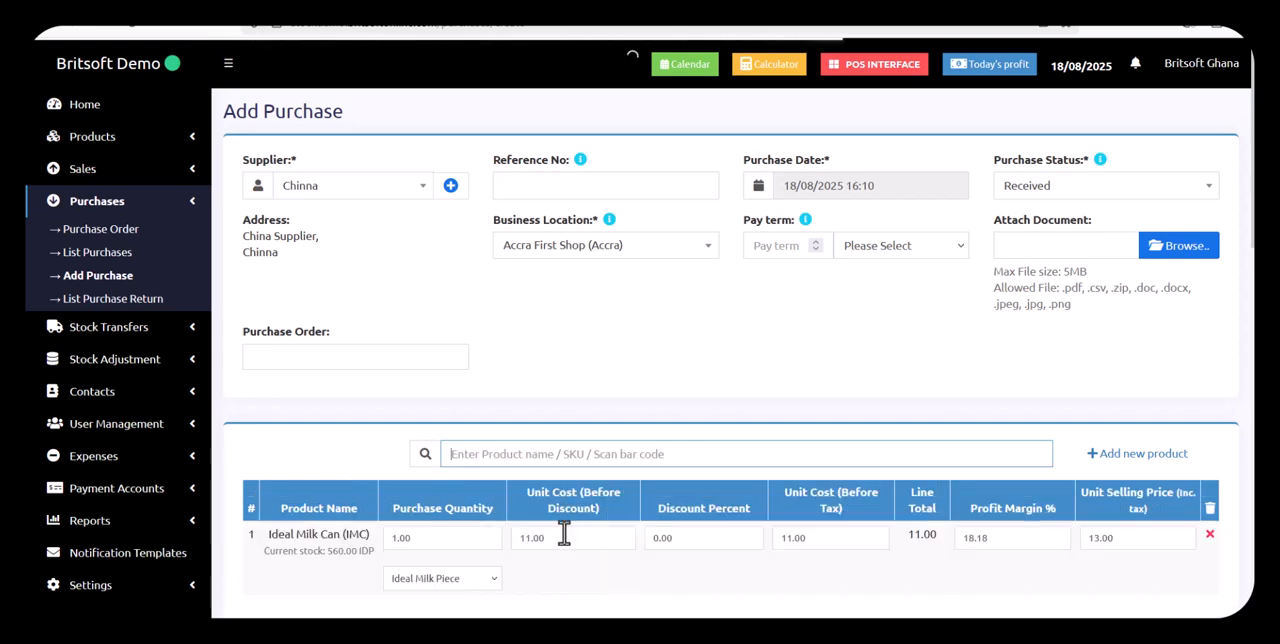
Set the Ideal Milk Can purchase line's unit to Ideal Milk Box and its quantity to 20
{"action": "scroll", "coordinate": [590, 568], "scroll_direction": "down", "scroll_amount": 1}
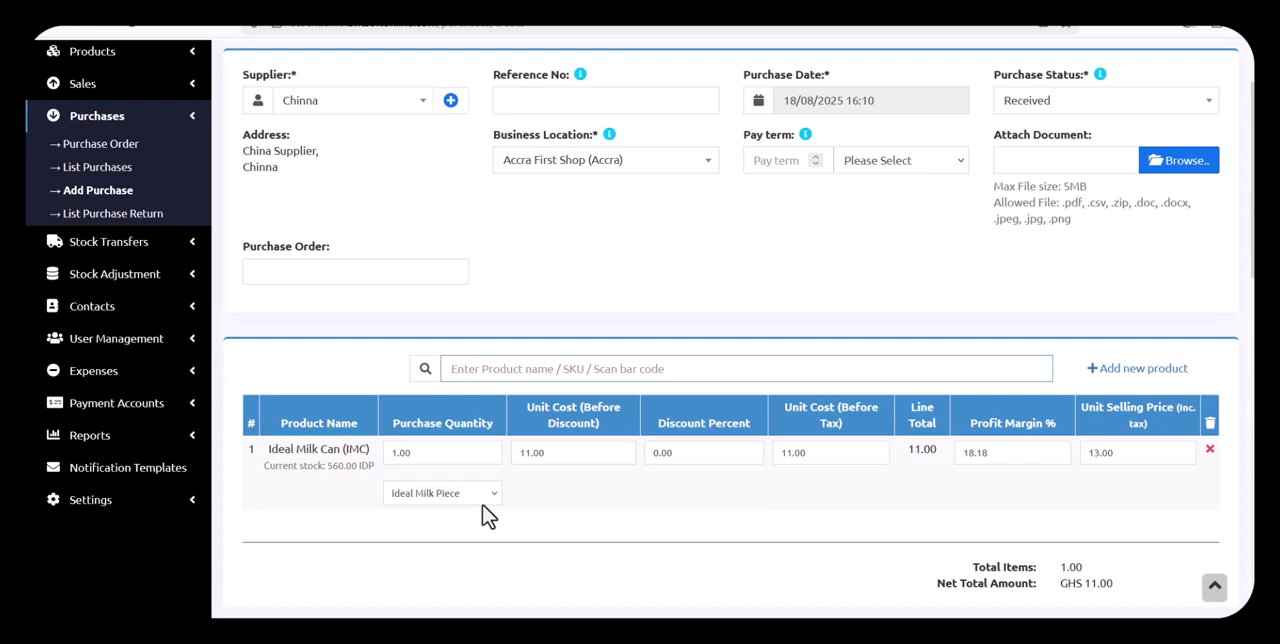
{"action": "left_click", "coordinate": [482, 498]}
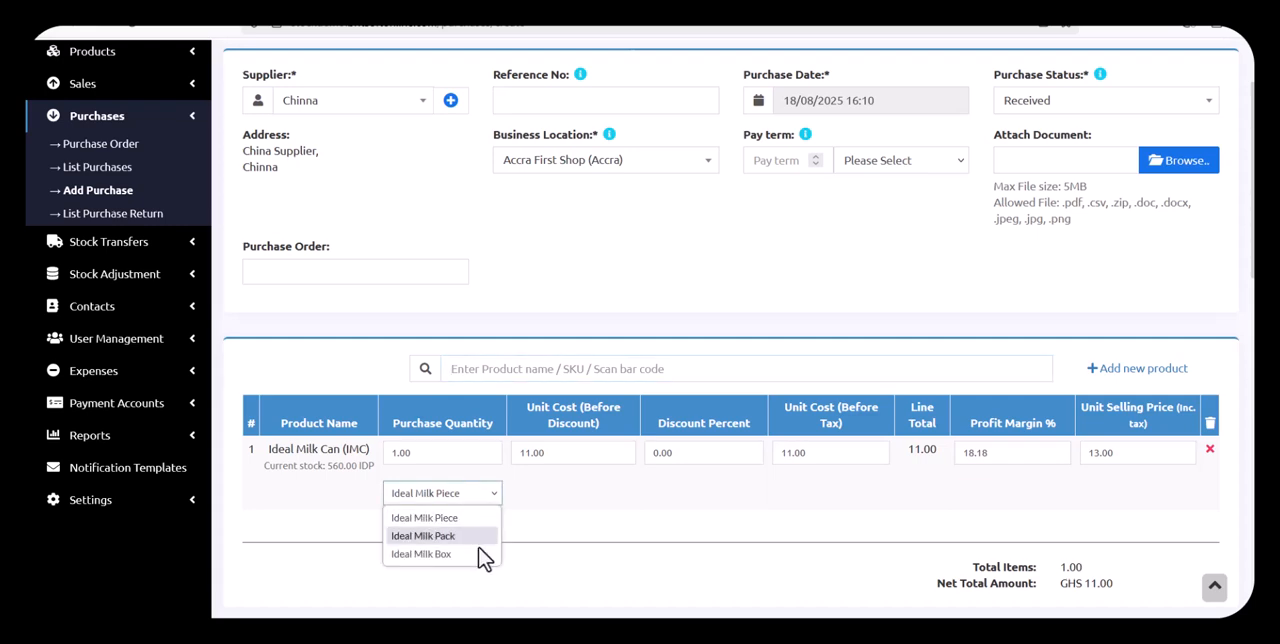
{"action": "left_click", "coordinate": [482, 556]}
{"action": "left_click_drag", "start_coordinate": [400, 452], "coordinate": [425, 452]}
{"action": "double_click", "coordinate": [425, 452]}
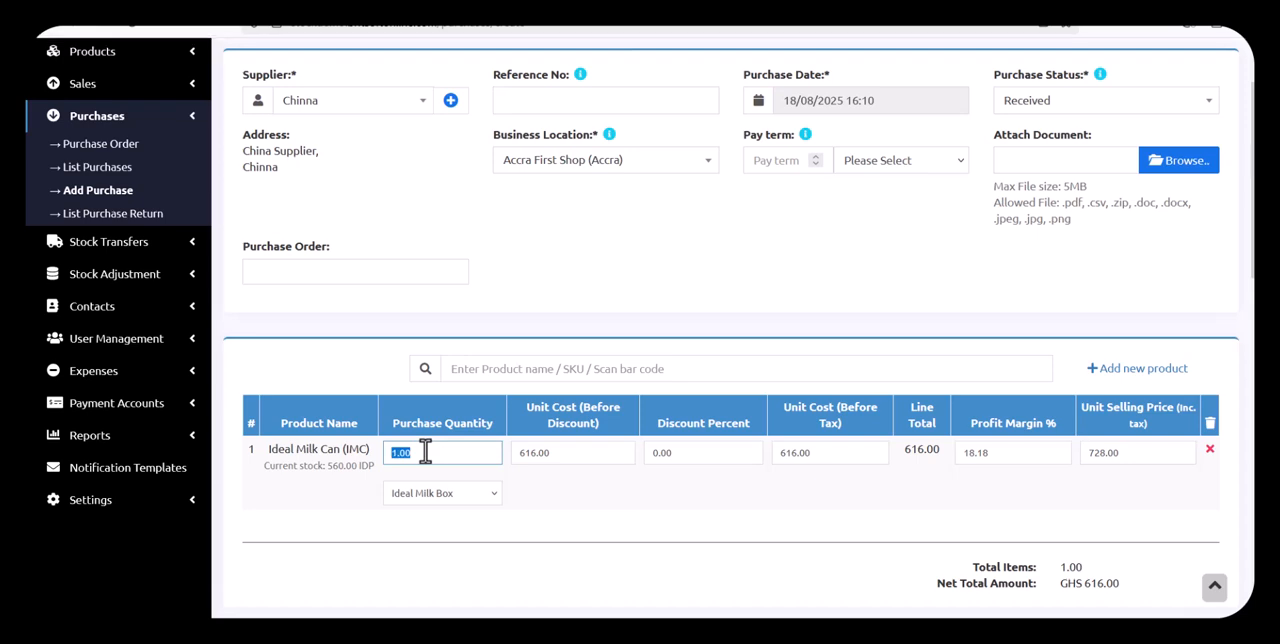
{"action": "type", "text": "20"}
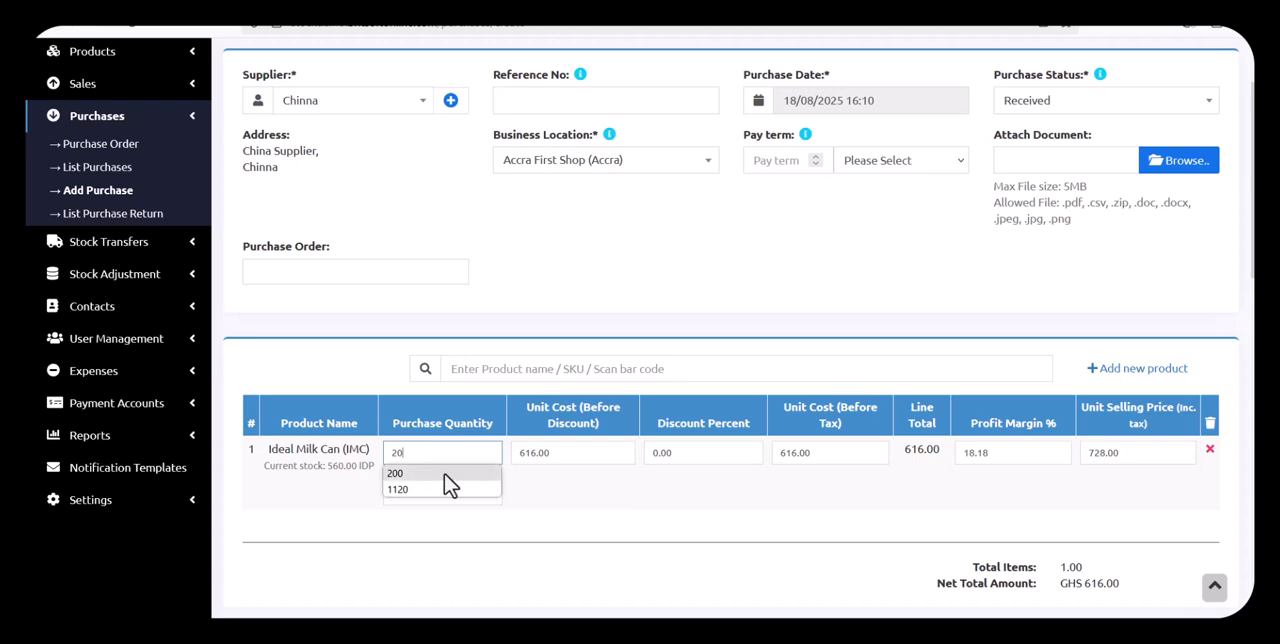
{"action": "left_click", "coordinate": [595, 505]}
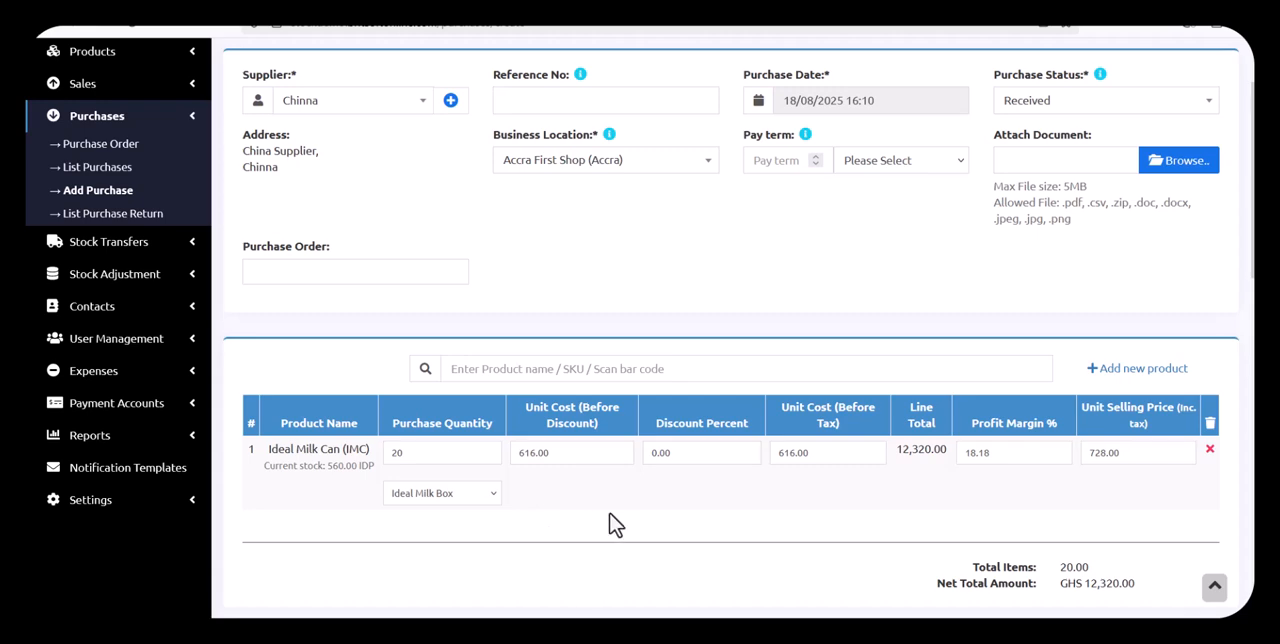
Enter a cash payment amount of 12320 for the purchase and save it
{"action": "scroll", "coordinate": [617, 523], "scroll_direction": "down", "scroll_amount": 2}
{"action": "scroll", "coordinate": [783, 497], "scroll_direction": "down", "scroll_amount": 4}
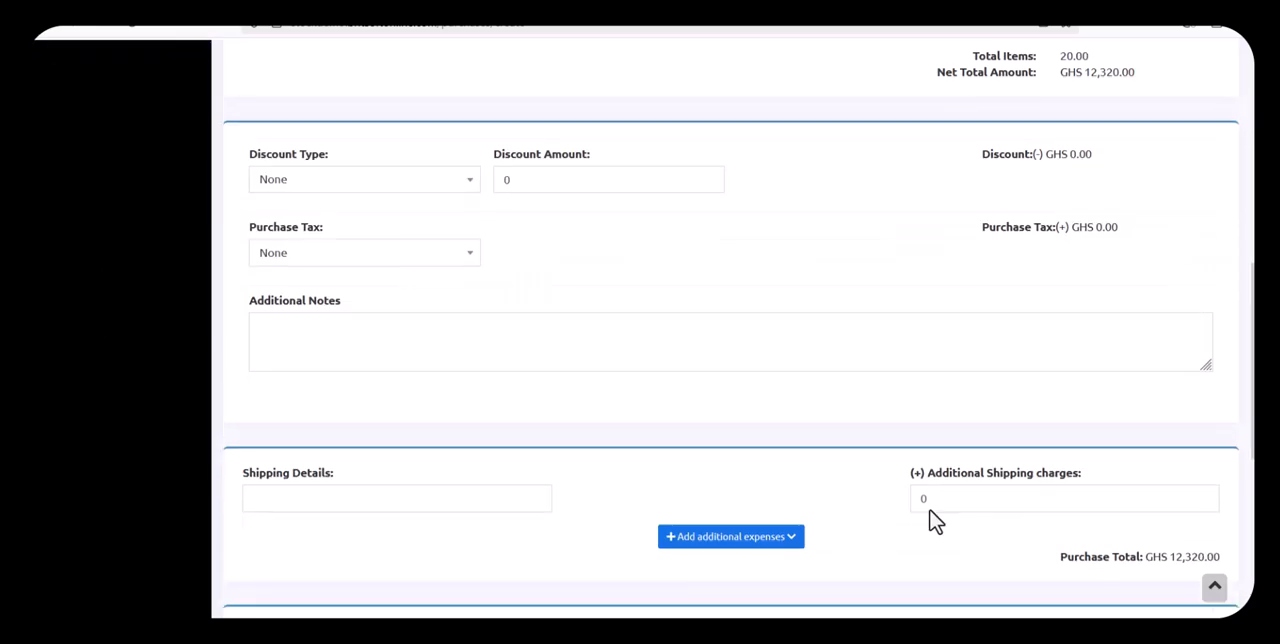
{"action": "scroll", "coordinate": [929, 508], "scroll_direction": "up", "scroll_amount": 2}
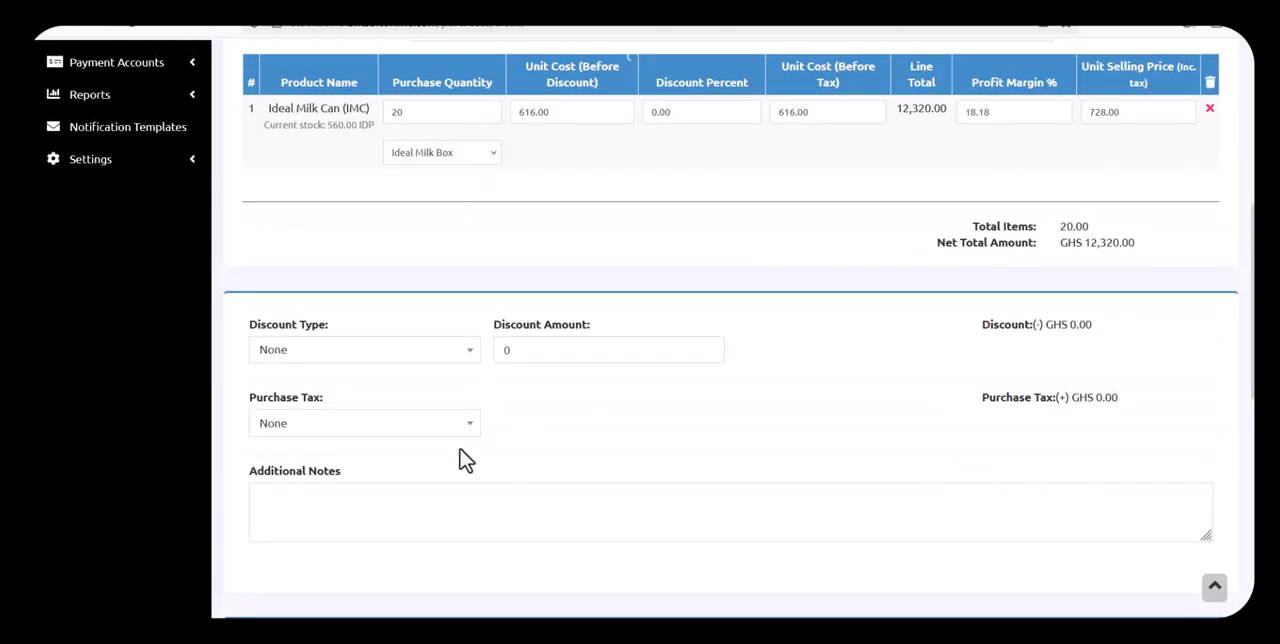
{"action": "scroll", "coordinate": [463, 457], "scroll_direction": "down", "scroll_amount": 3}
{"action": "left_click", "coordinate": [360, 414]}
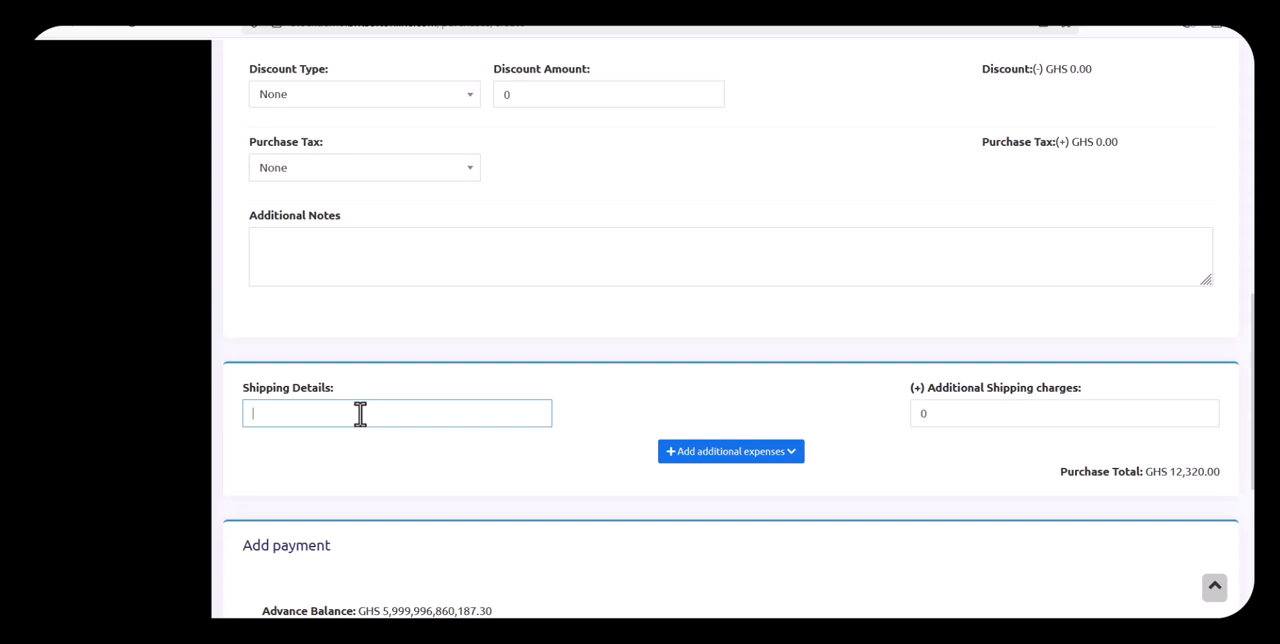
{"action": "scroll", "coordinate": [360, 414], "scroll_direction": "down", "scroll_amount": 4}
{"action": "left_click", "coordinate": [350, 302]}
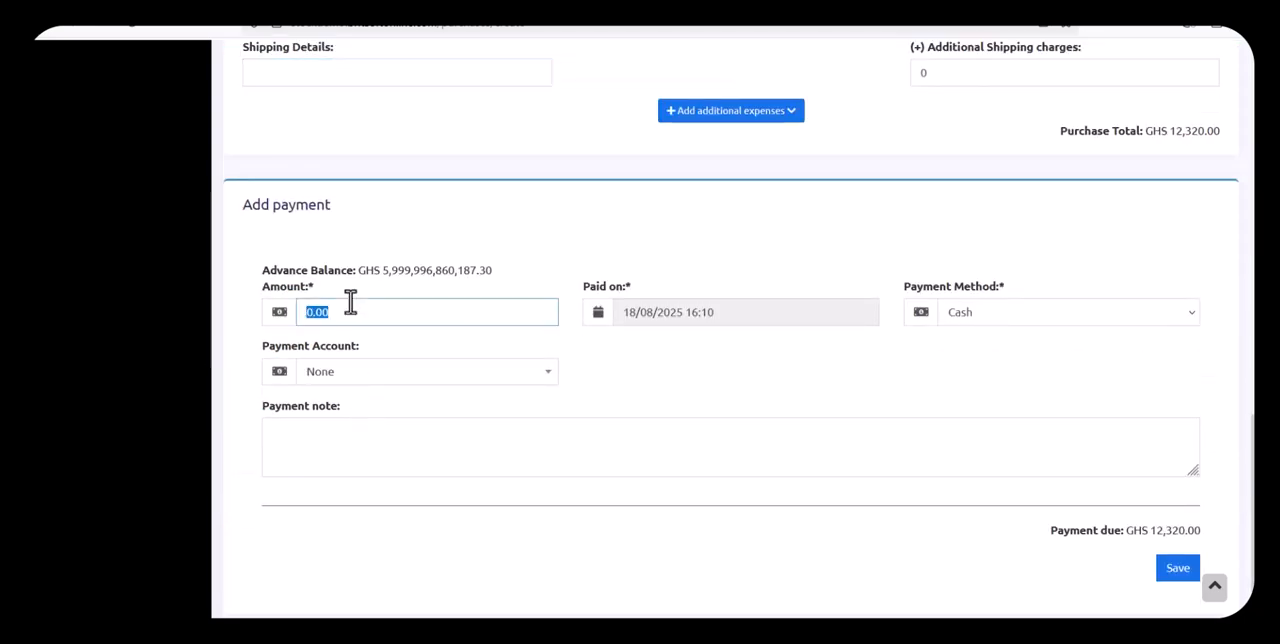
{"action": "type", "text": "12"}
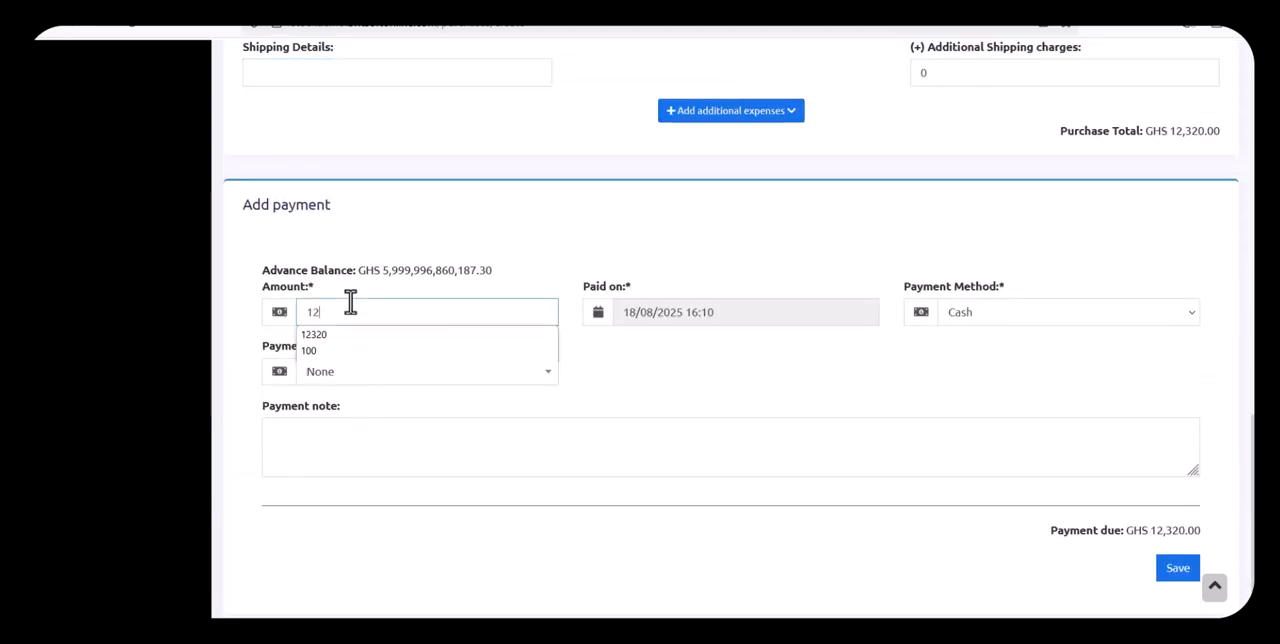
{"action": "type", "text": "320"}
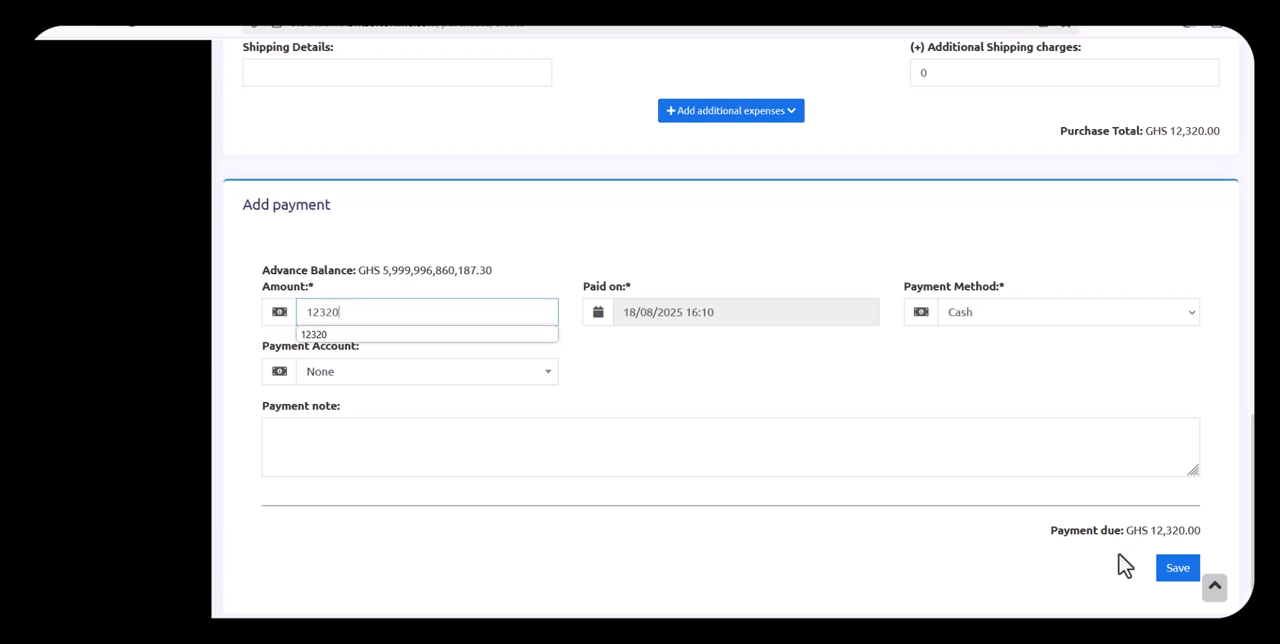
{"action": "left_click", "coordinate": [1185, 583]}
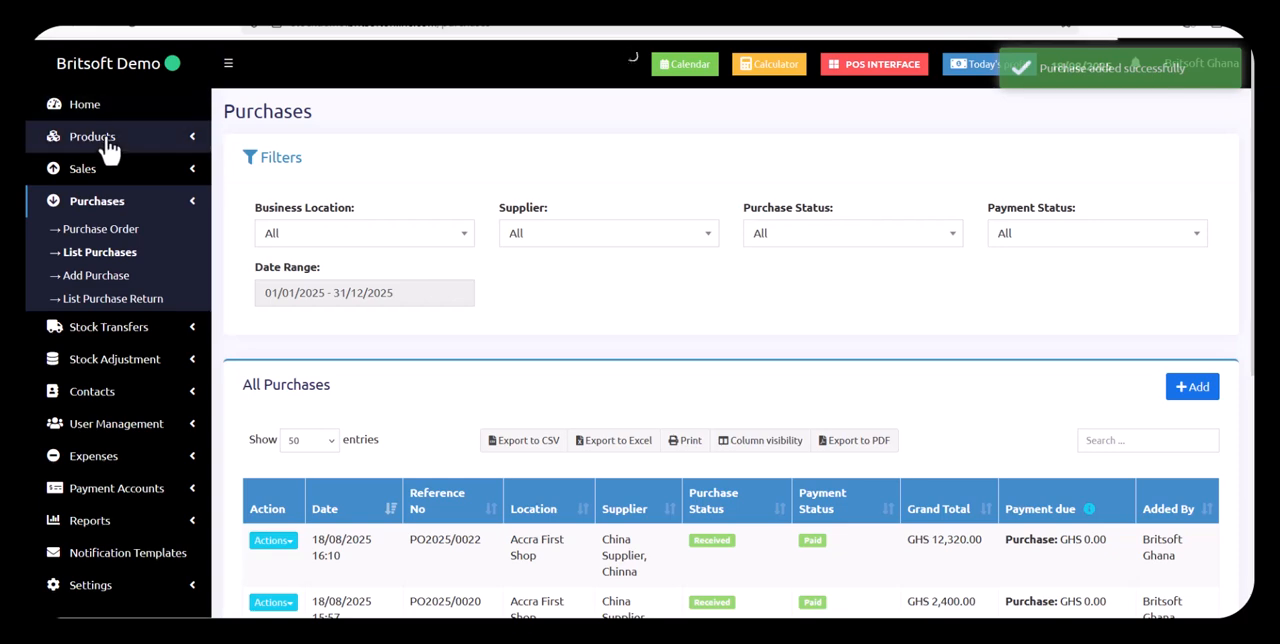
Open the product list, search for "ideal" and check the current stock of Ideal Milk Can
{"action": "left_click", "coordinate": [100, 138]}
{"action": "left_click", "coordinate": [100, 166]}
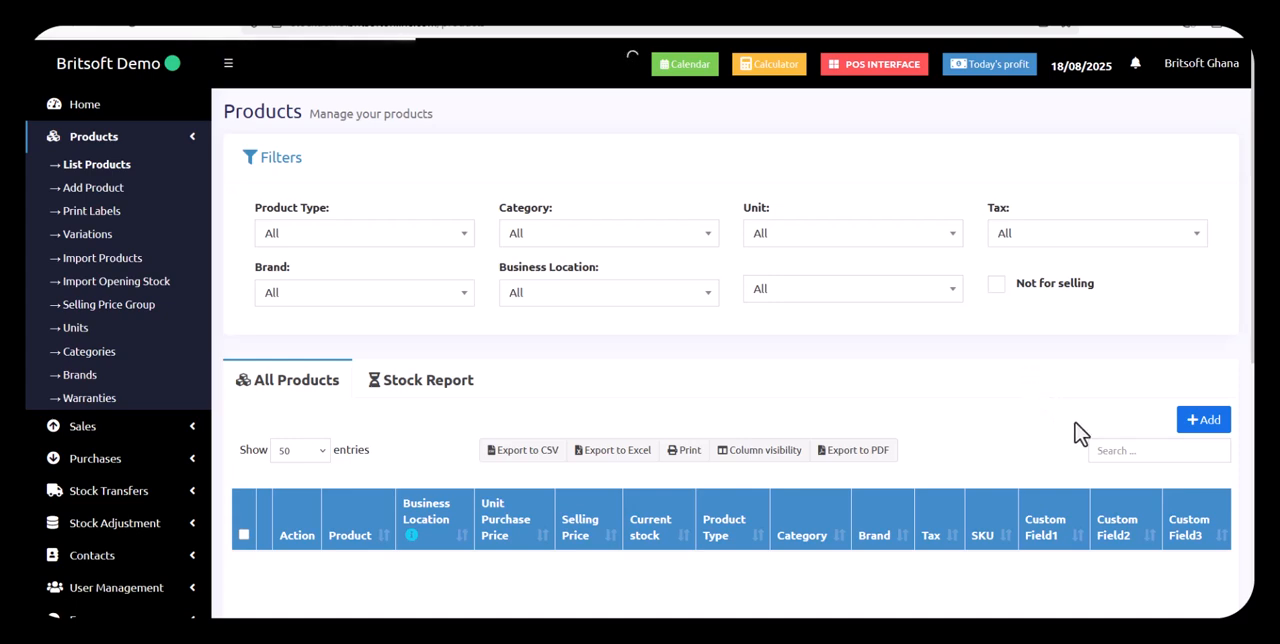
{"action": "left_click", "coordinate": [1140, 452]}
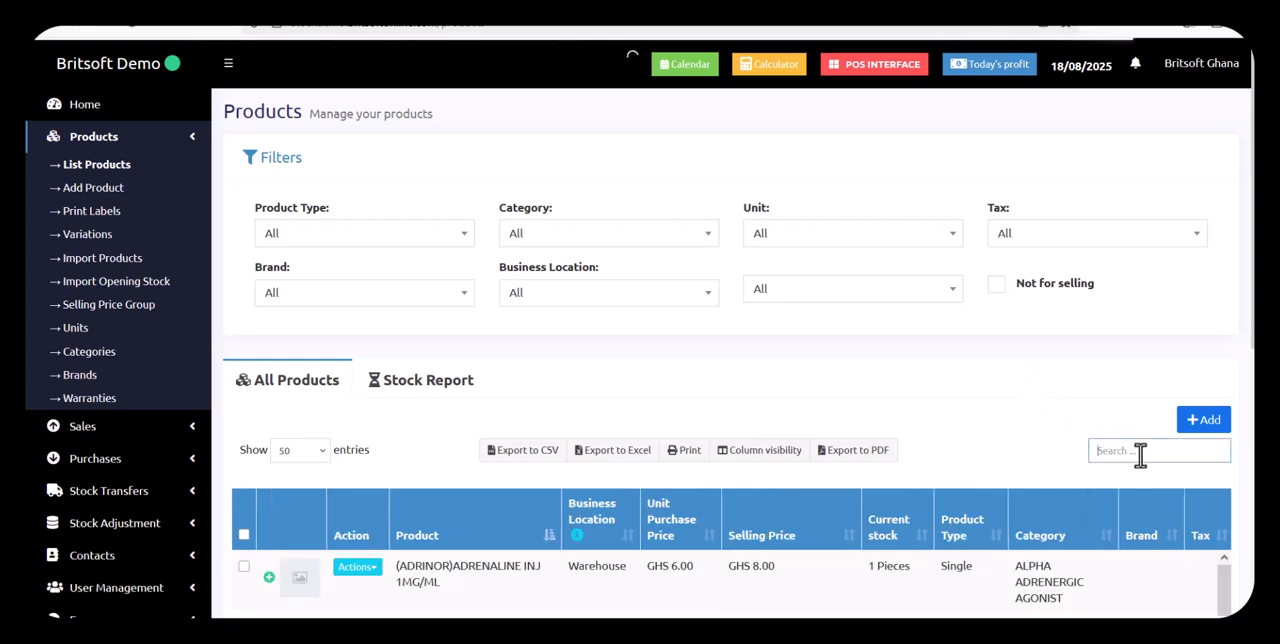
{"action": "type", "text": "i"}
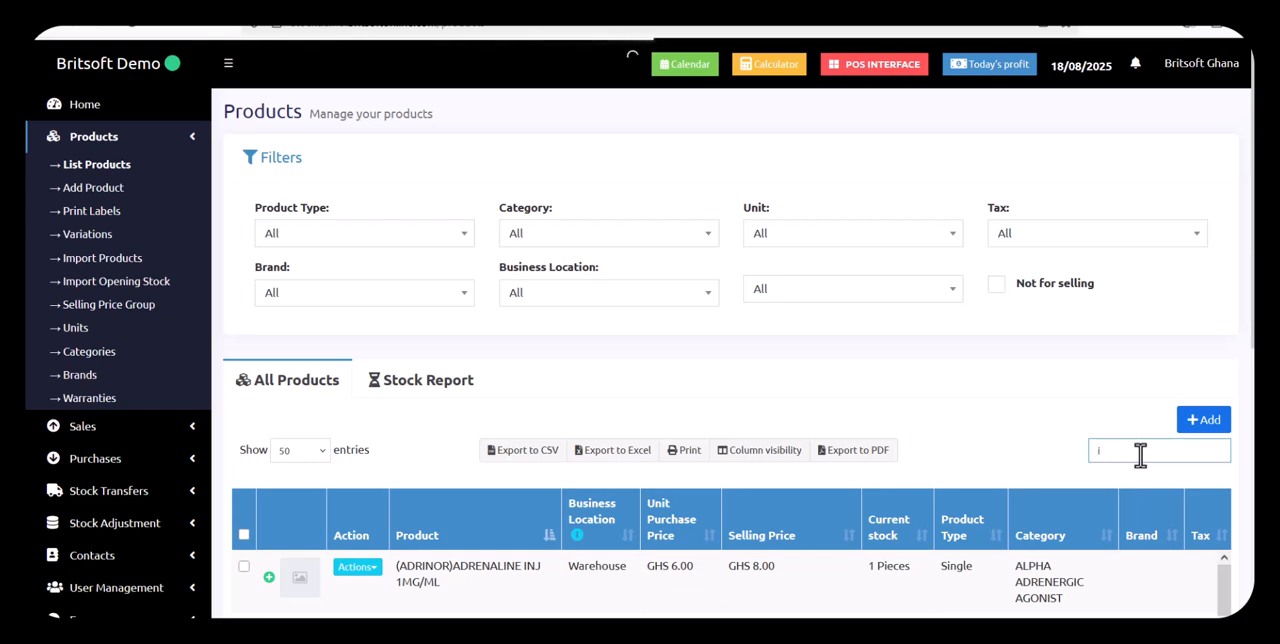
{"action": "type", "text": "deal"}
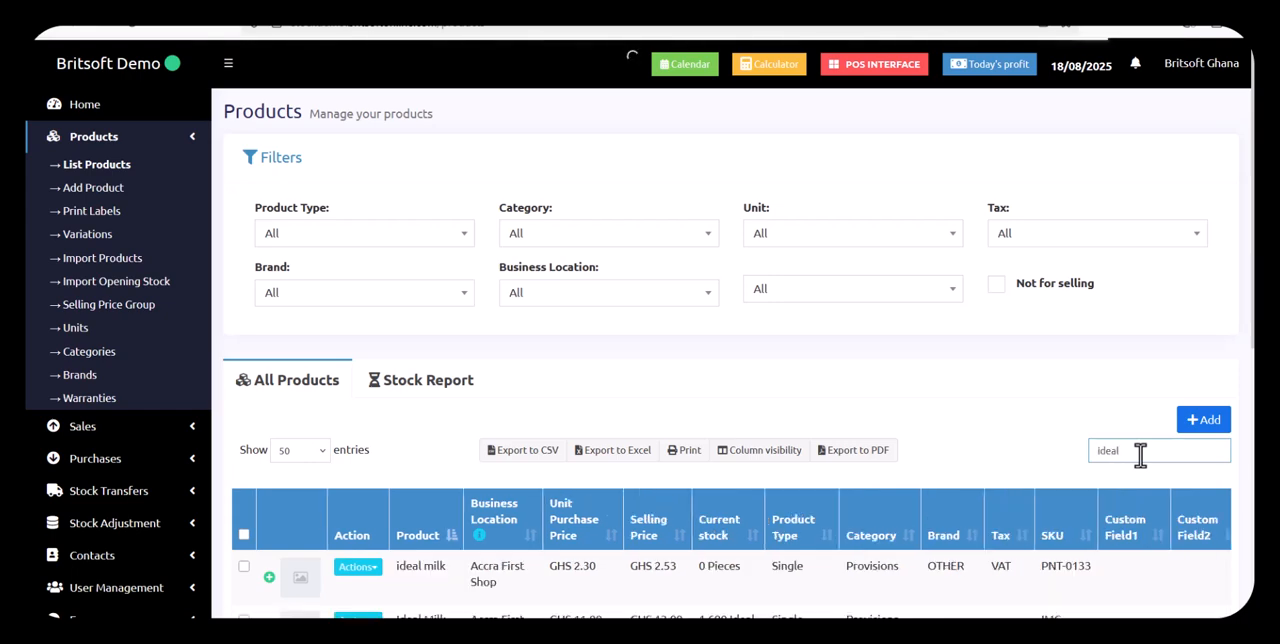
{"action": "scroll", "coordinate": [745, 528], "scroll_direction": "down", "scroll_amount": 1}
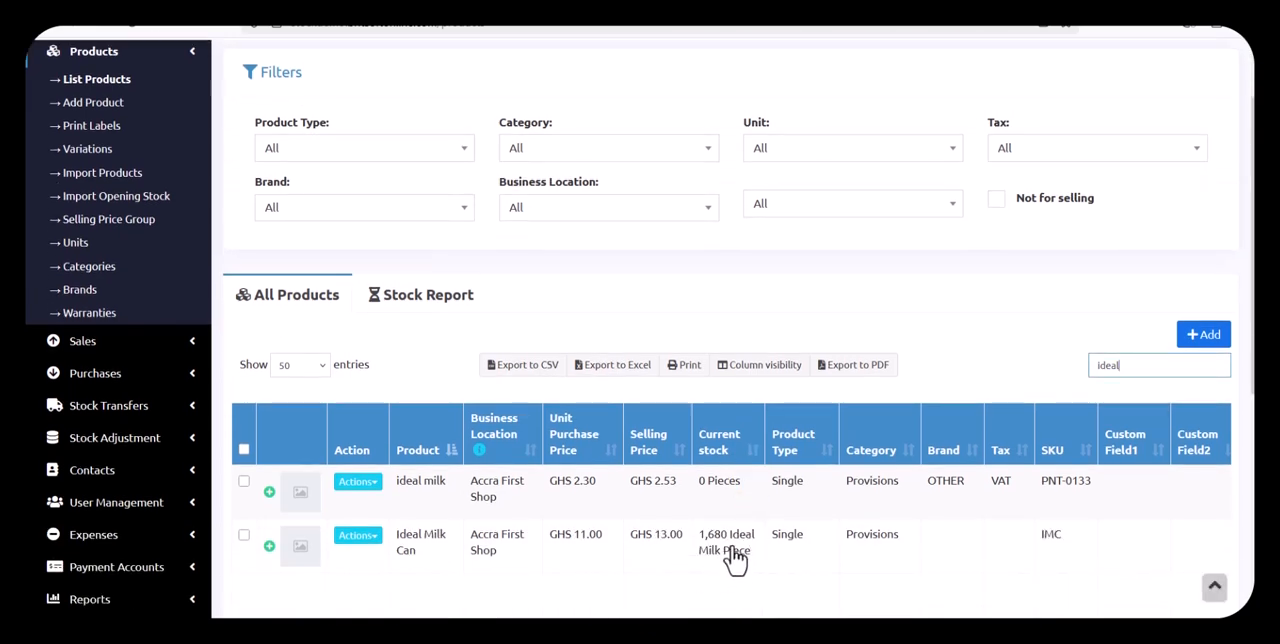
{"action": "scroll", "coordinate": [735, 560], "scroll_direction": "down", "scroll_amount": 1}
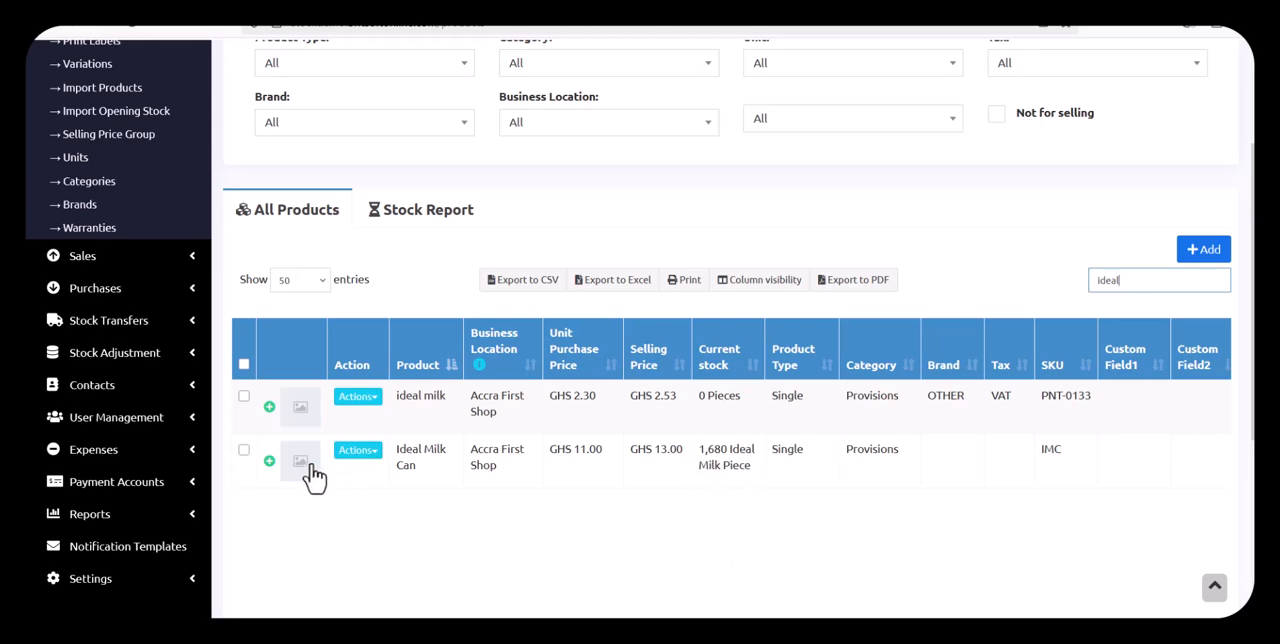
Open Ideal Milk Can's stock history and review its quantity totals and its purchase and opening stock entries
{"action": "left_click", "coordinate": [370, 452]}
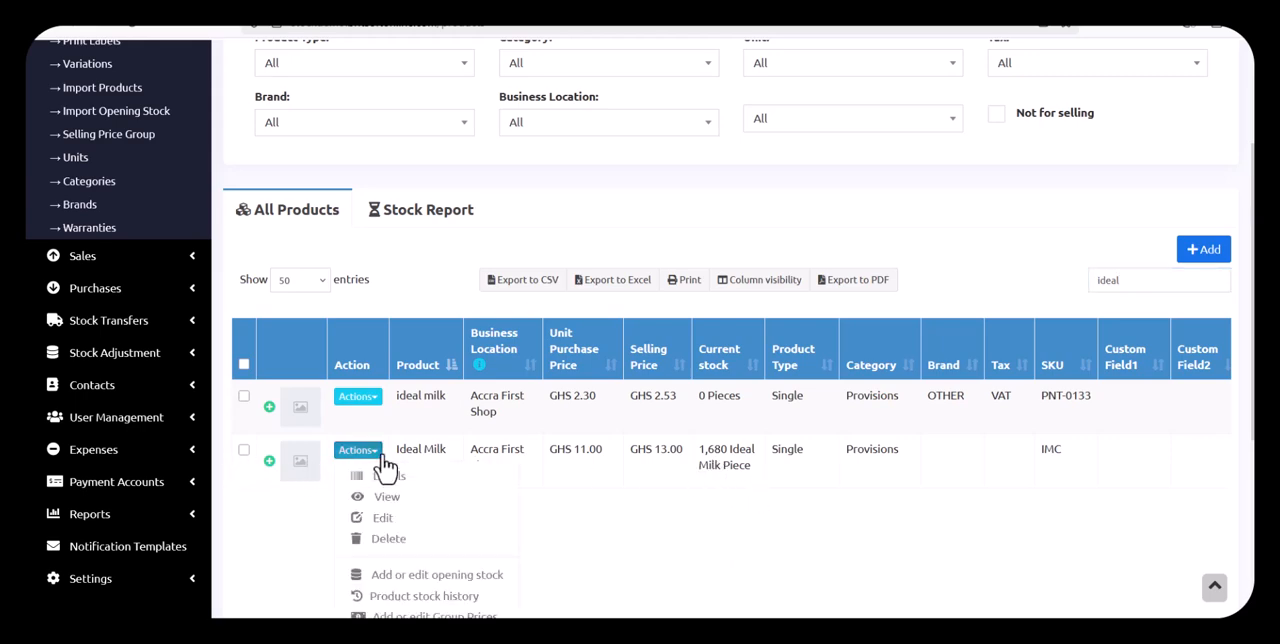
{"action": "scroll", "coordinate": [500, 556], "scroll_direction": "down", "scroll_amount": 1}
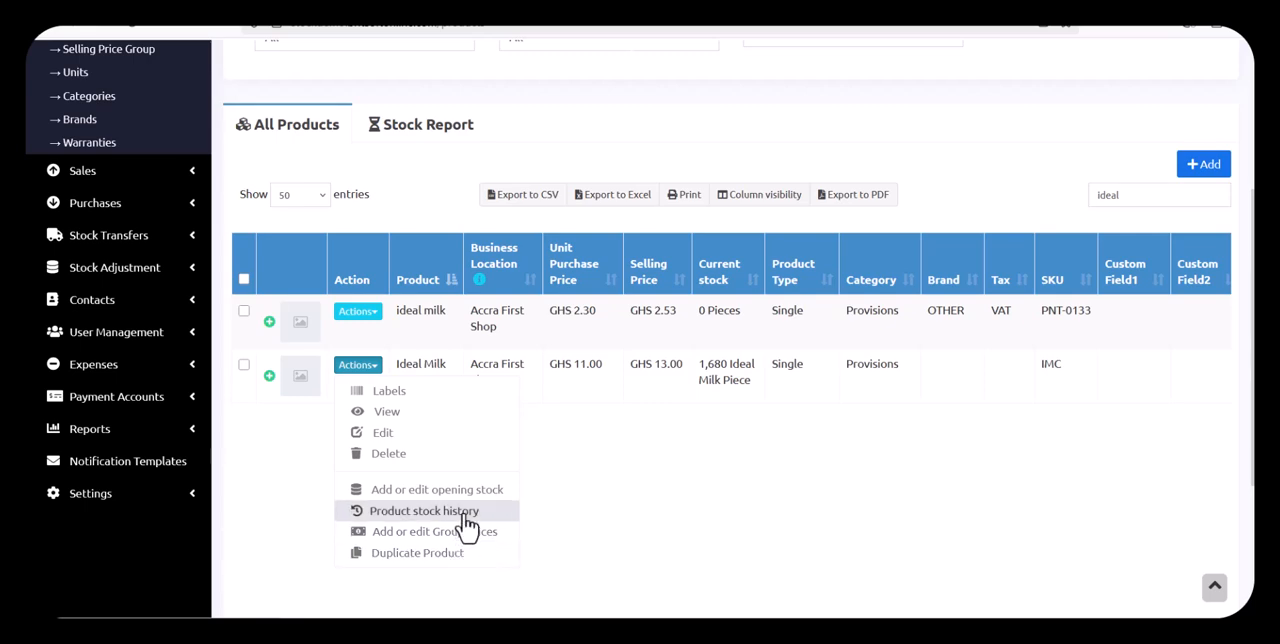
{"action": "left_click", "coordinate": [466, 525]}
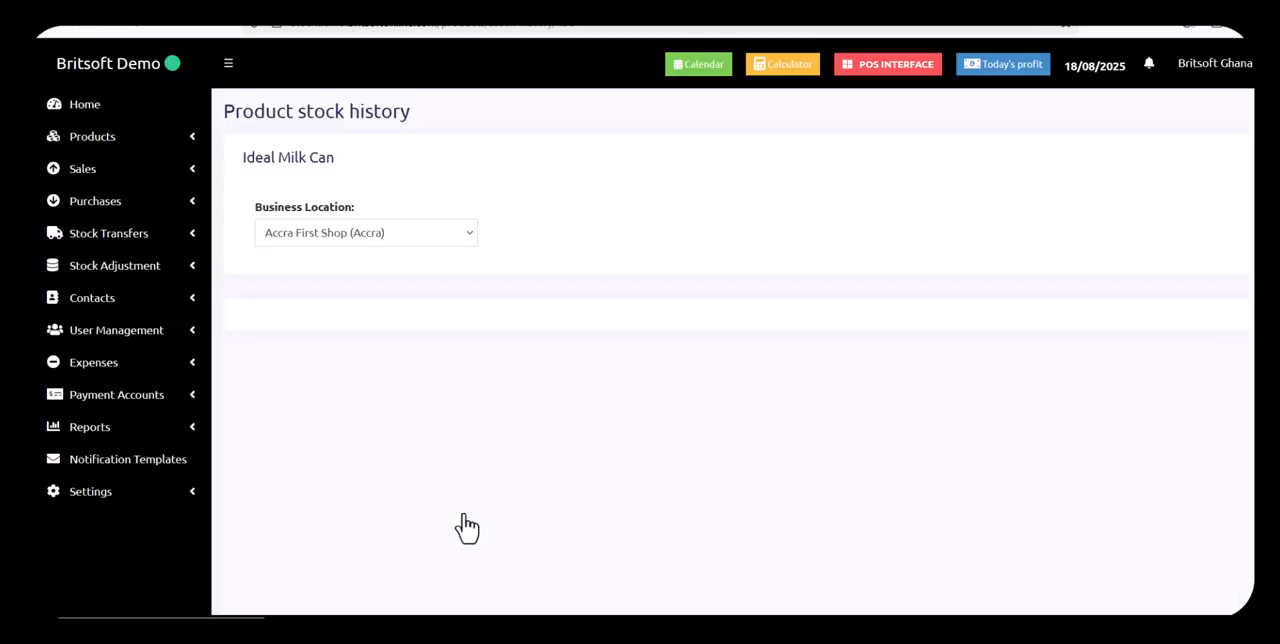
{"action": "scroll", "coordinate": [714, 466], "scroll_direction": "down", "scroll_amount": 2}
{"action": "scroll", "coordinate": [660, 480], "scroll_direction": "up", "scroll_amount": 1}
{"action": "scroll", "coordinate": [488, 580], "scroll_direction": "down", "scroll_amount": 1}
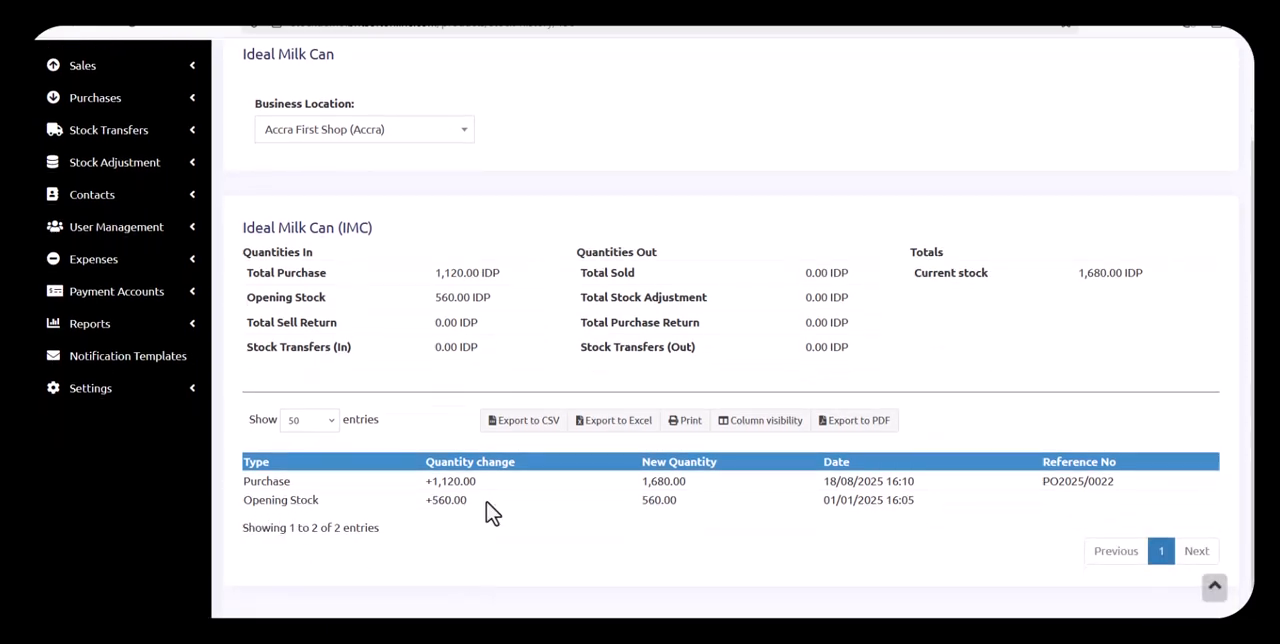
{"action": "left_click_drag", "start_coordinate": [241, 481], "coordinate": [300, 486]}
{"action": "scroll", "coordinate": [698, 497], "scroll_direction": "up", "scroll_amount": 1}
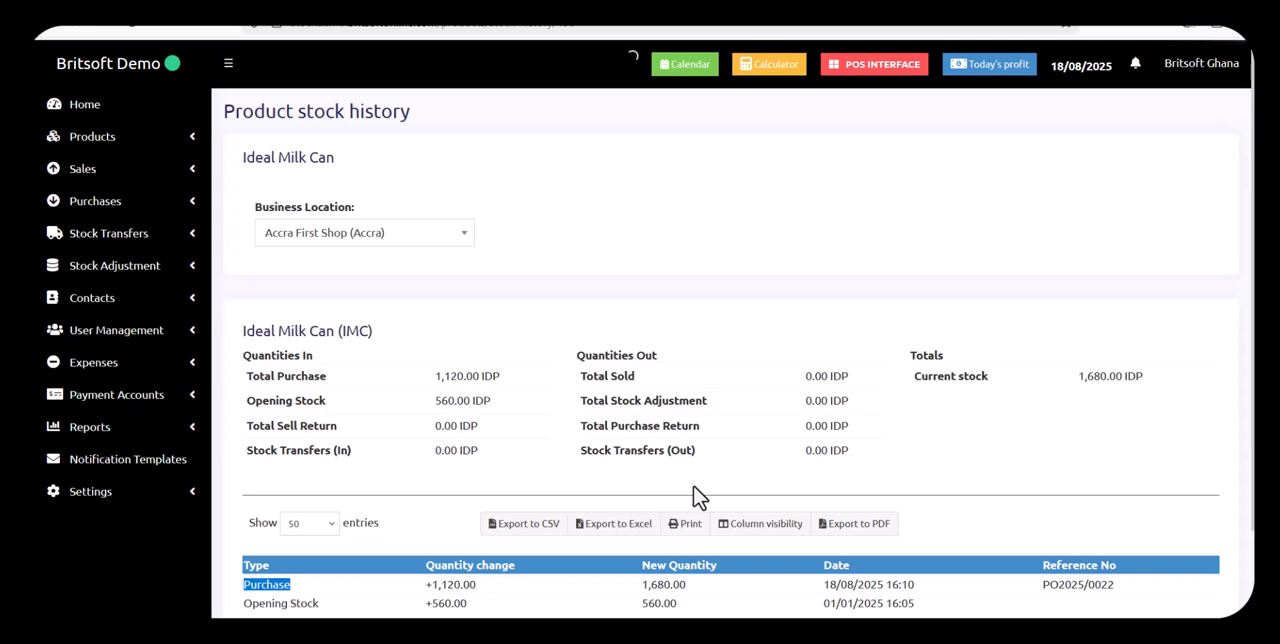